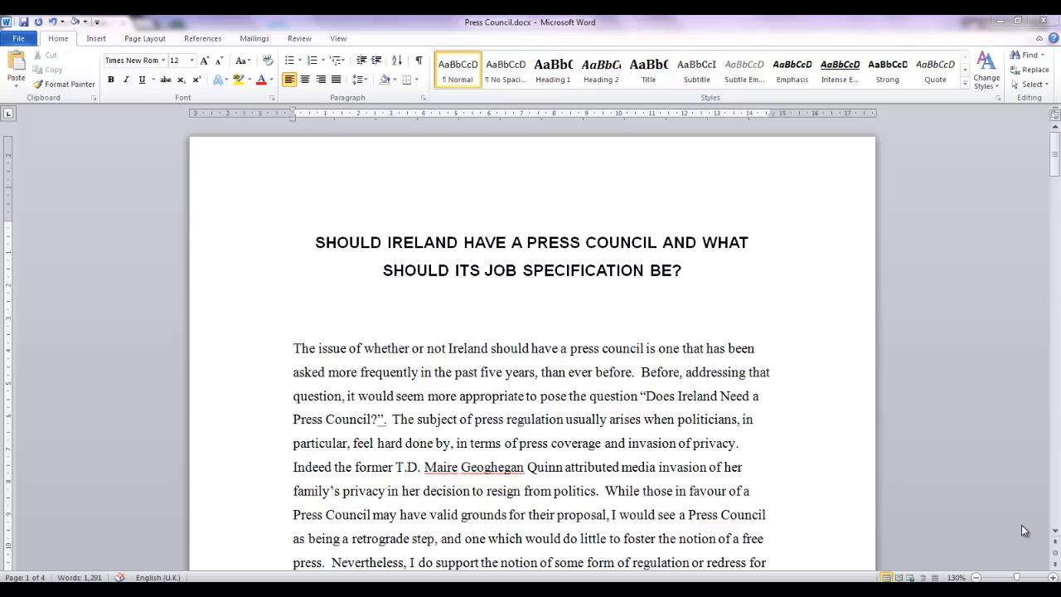
Step: Set the document's citation and bibliography style to Harvard – Anglia 2008
left_click(185, 25)
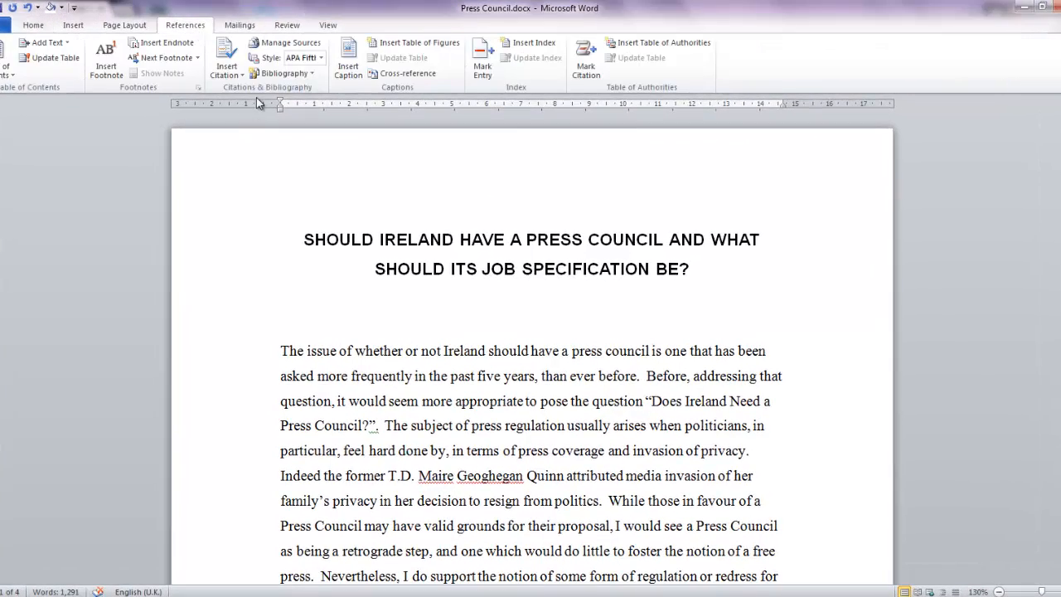
left_click(321, 57)
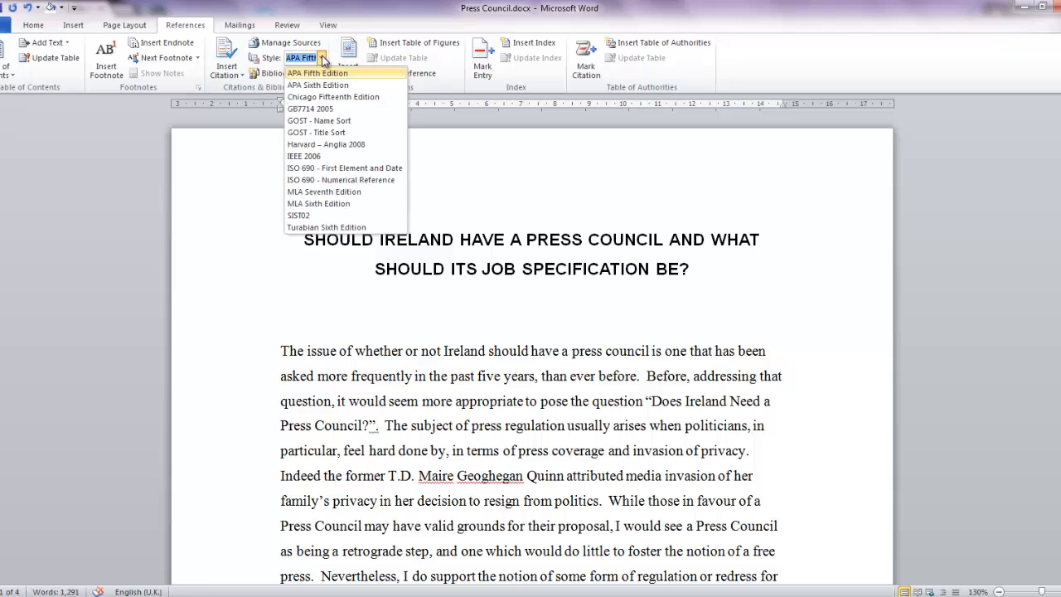
left_click(310, 144)
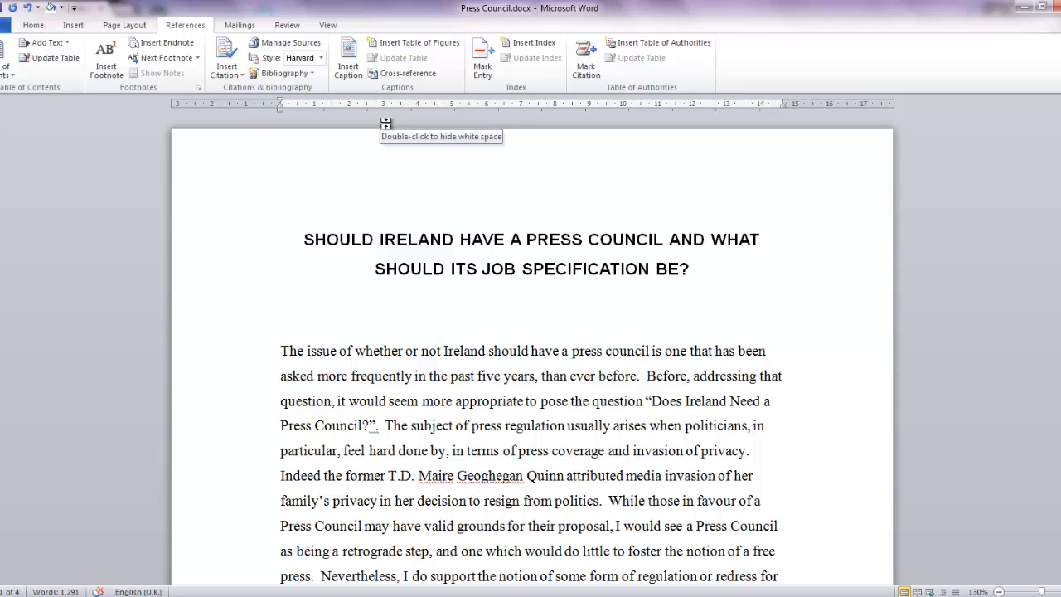
Step: Create a new source in the Source Manager and set its type to Book
left_click(273, 43)
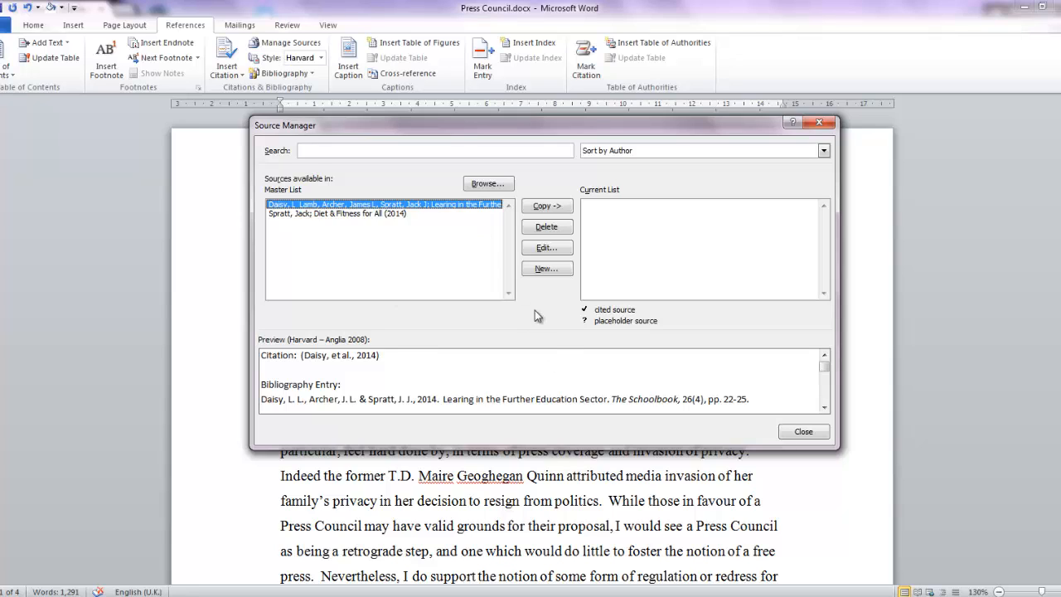
left_click(552, 268)
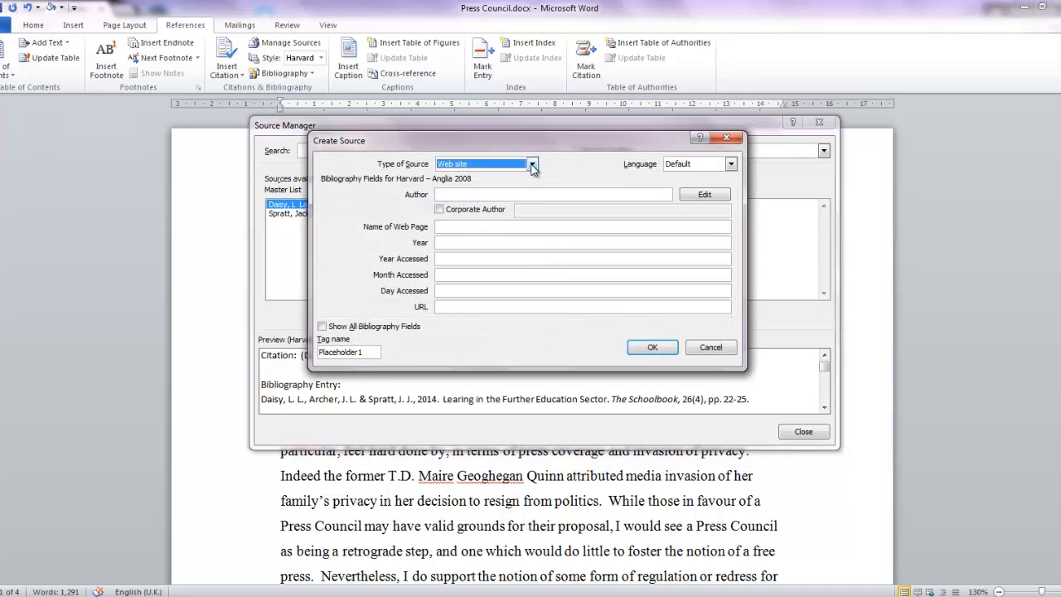
left_click(533, 165)
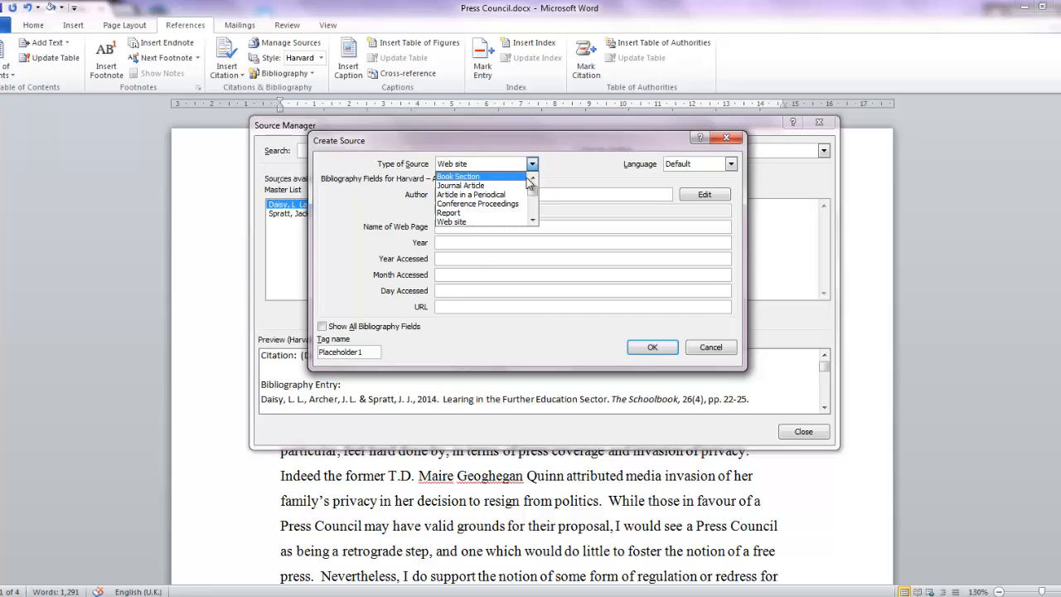
left_click(532, 221)
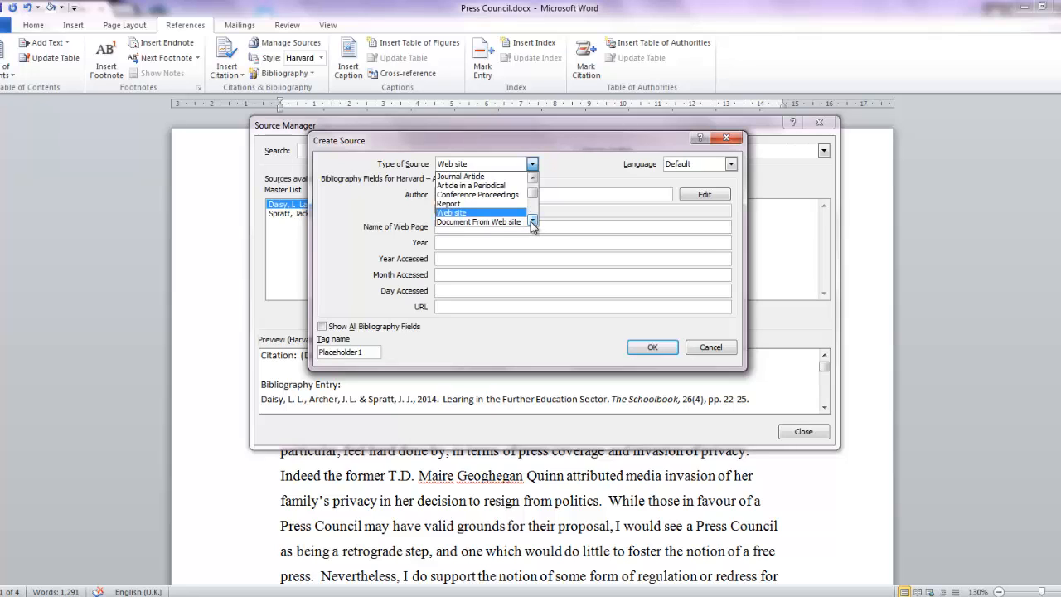
left_click(532, 221)
left_click(532, 221)
left_click(532, 222)
left_click(532, 221)
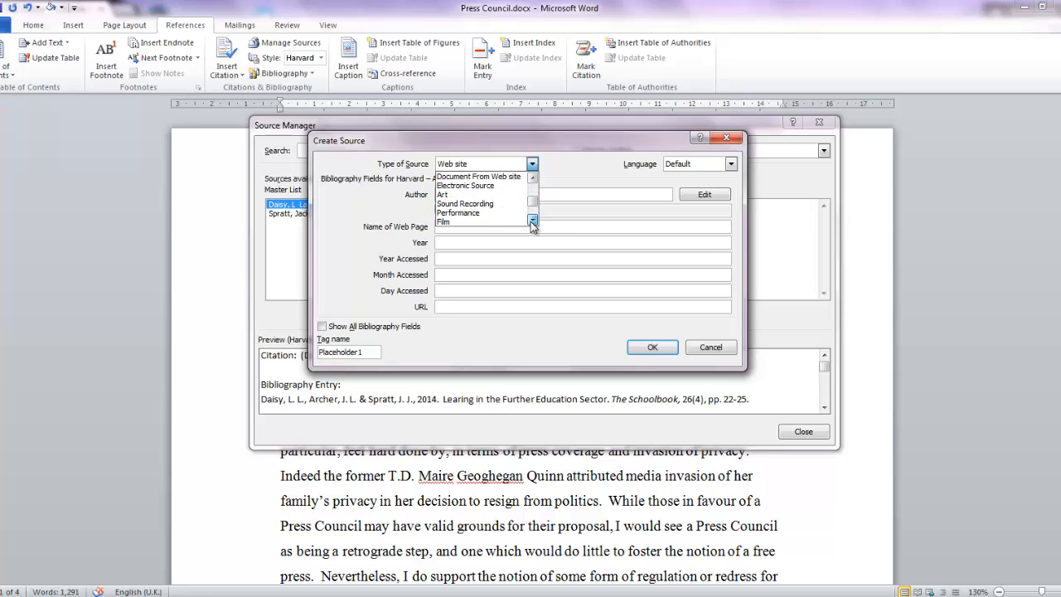
left_click(532, 221)
left_click(532, 222)
left_click(532, 221)
left_click(532, 221)
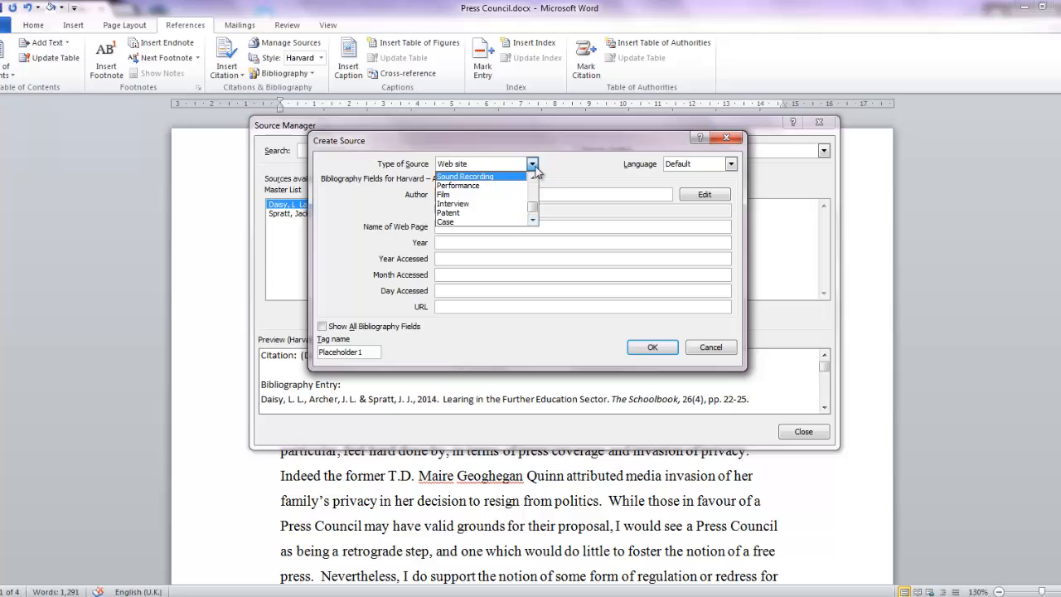
left_click_drag(534, 206, 528, 183)
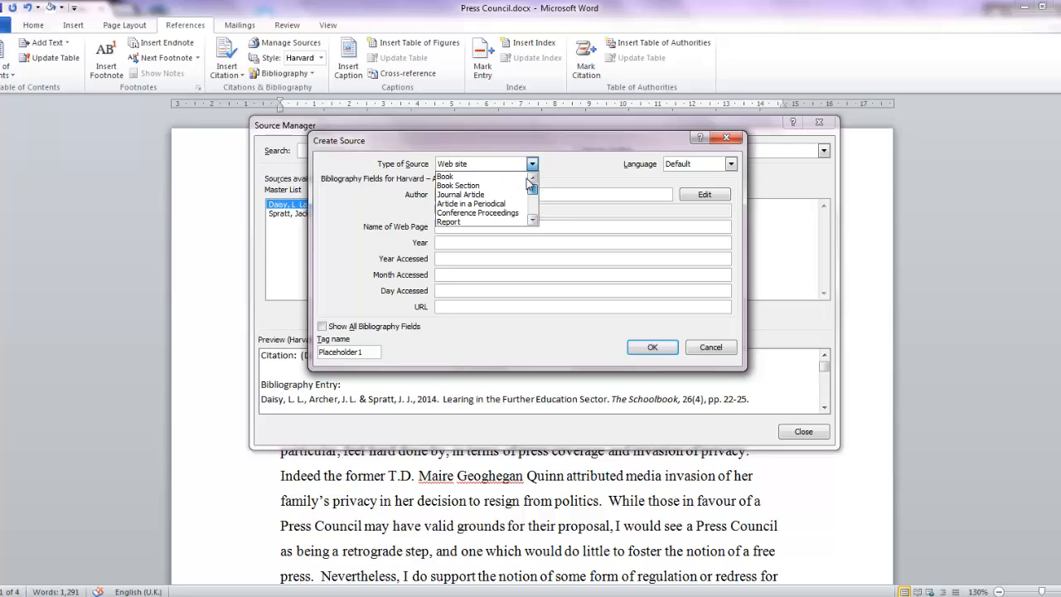
left_click(465, 177)
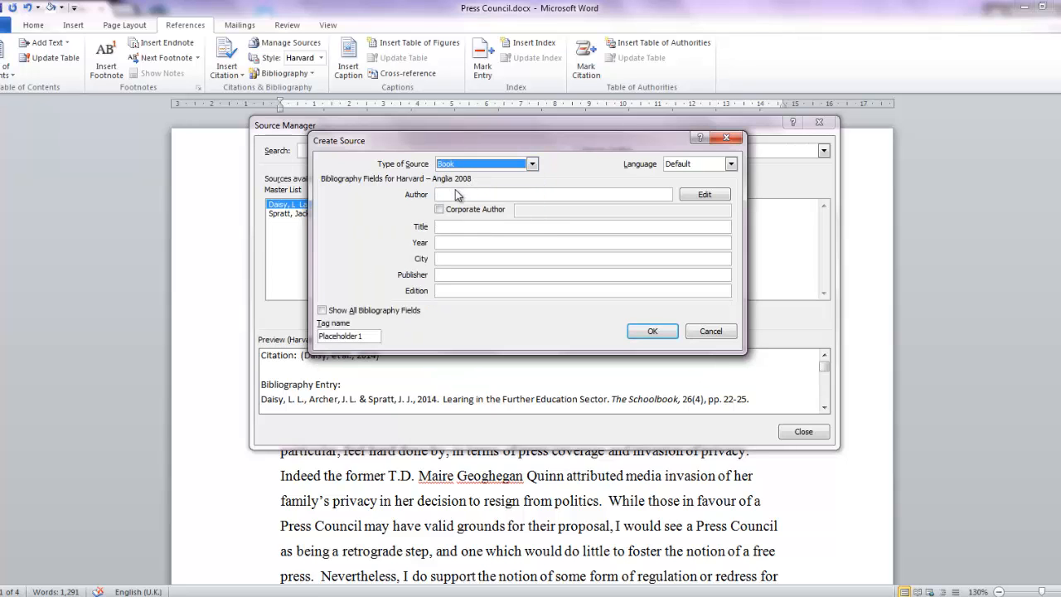
Step: Add two authors to the book source's name list, entering each one's last and first name
left_click(510, 194)
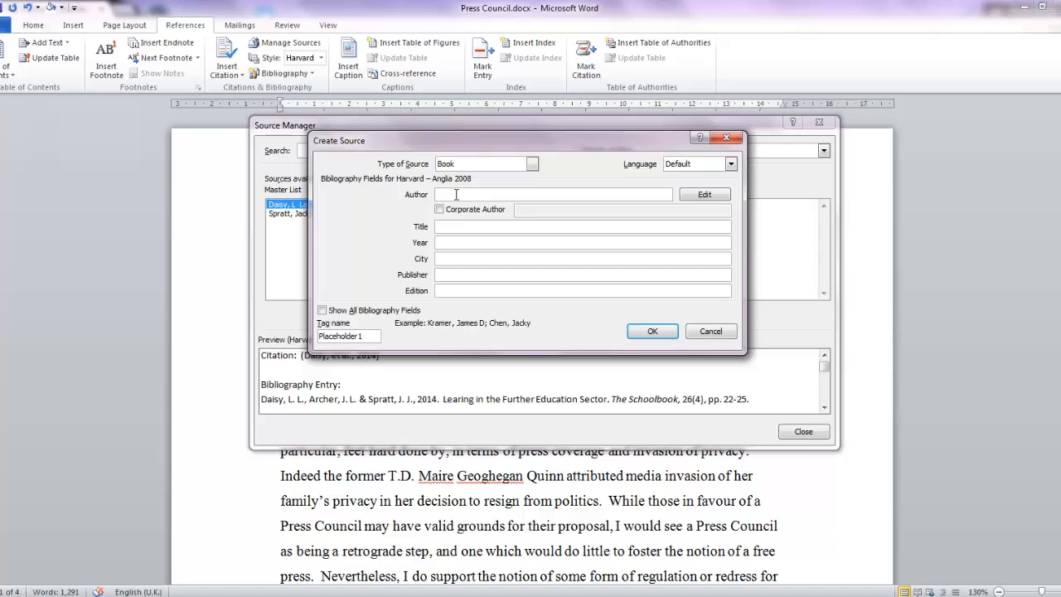
left_click(705, 194)
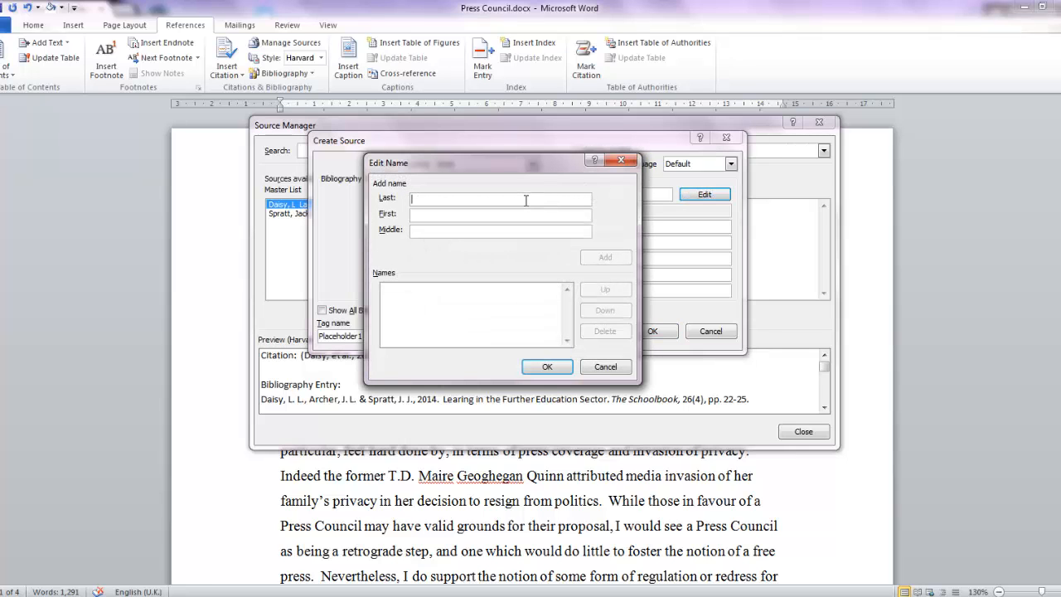
type("Har")
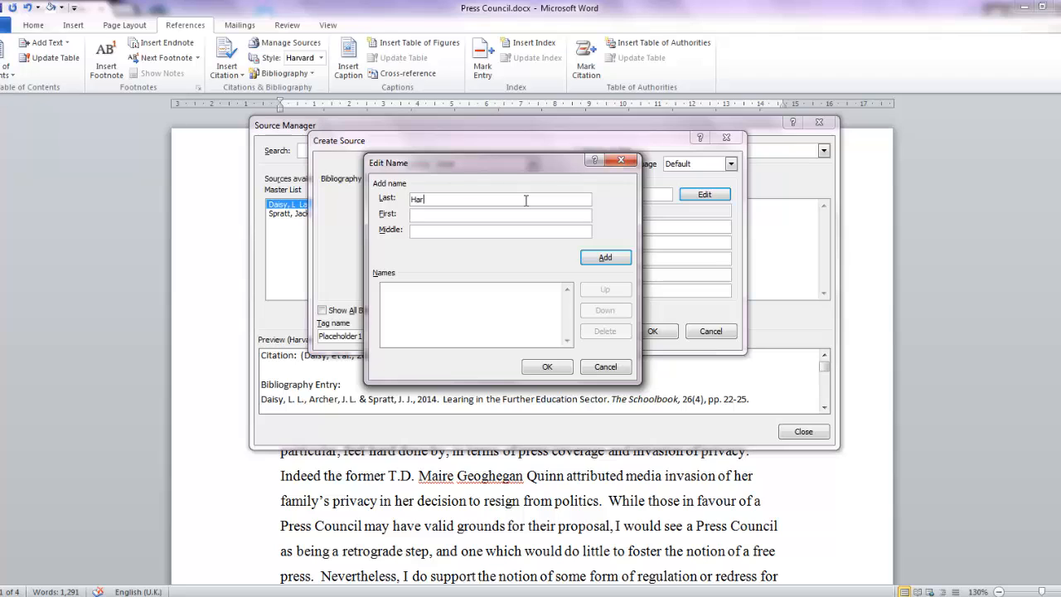
type("dyCatriona")
left_click(604, 256)
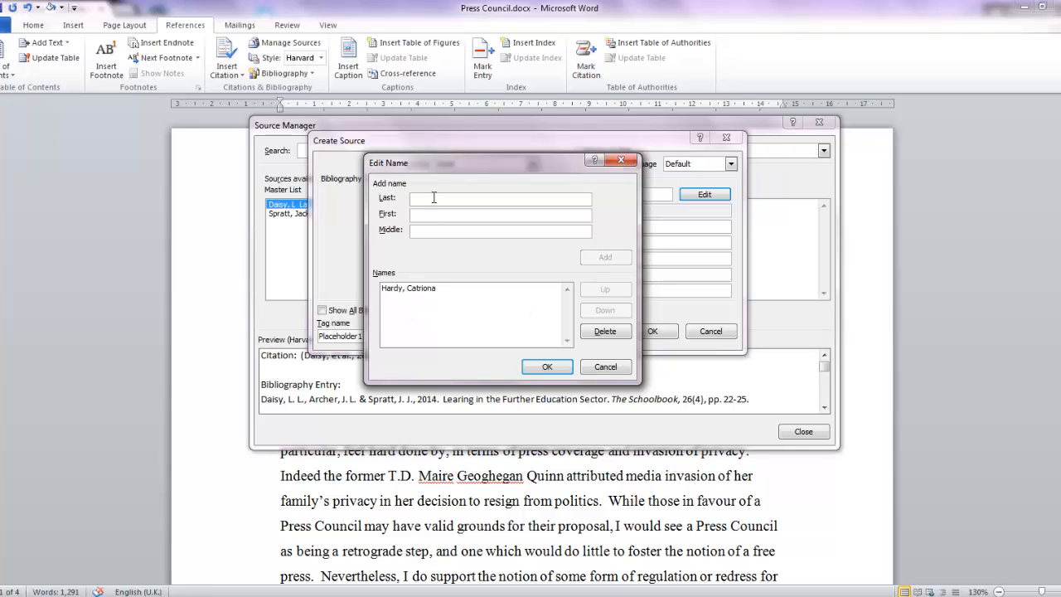
type("Flood")
key("Tab")
type("E")
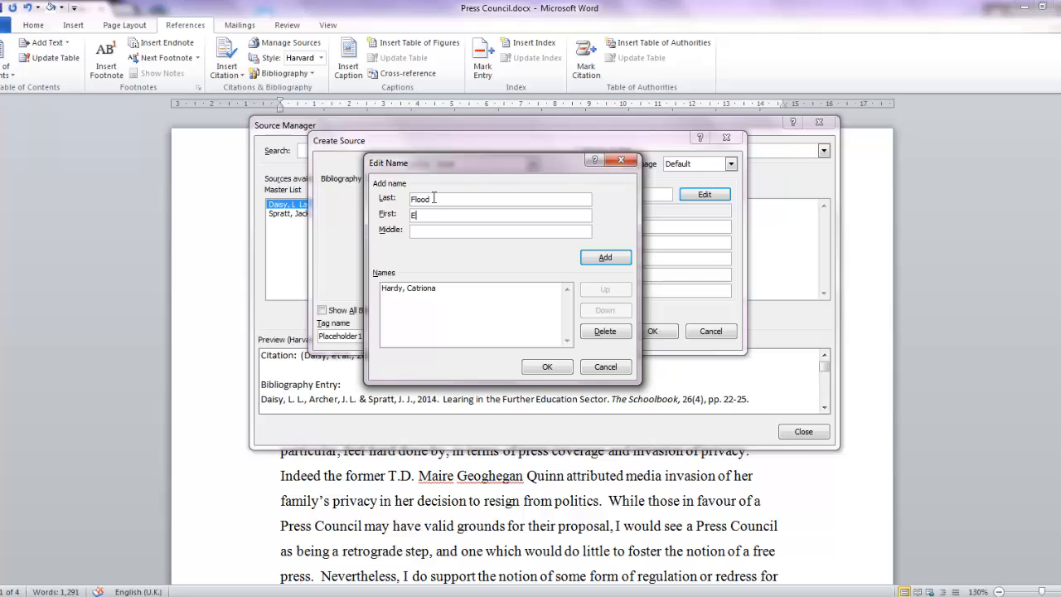
type("llis")
left_click(614, 257)
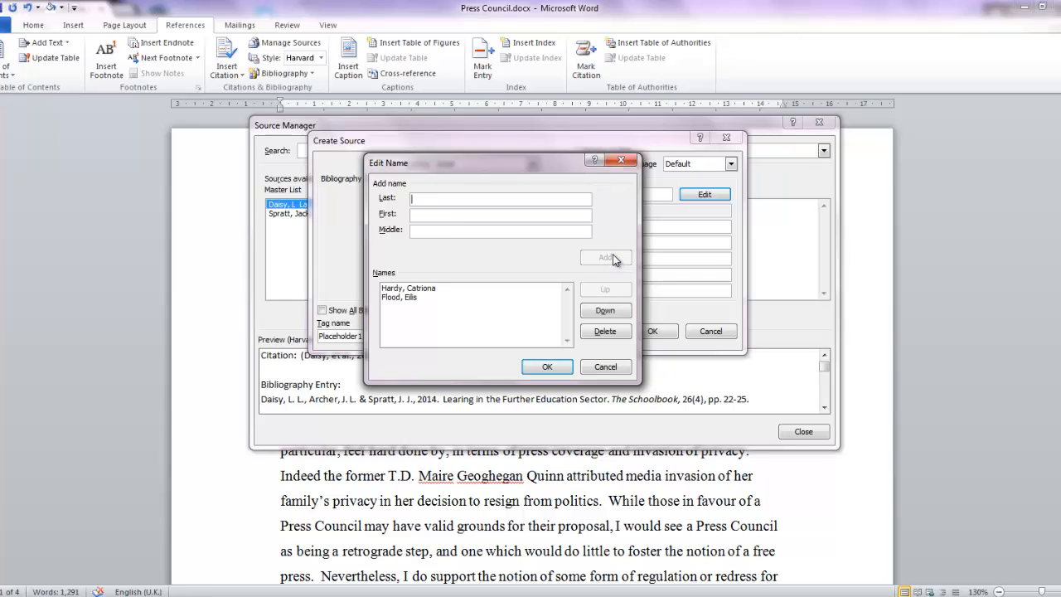
Step: Move the second author above the first in the name list and accept the author order
left_click(396, 299)
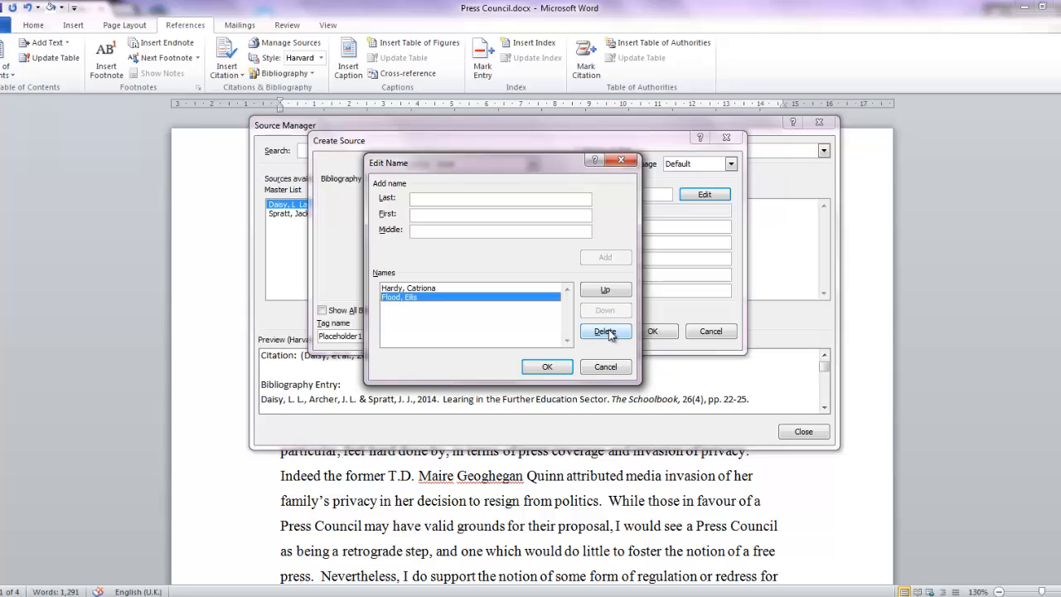
left_click(627, 292)
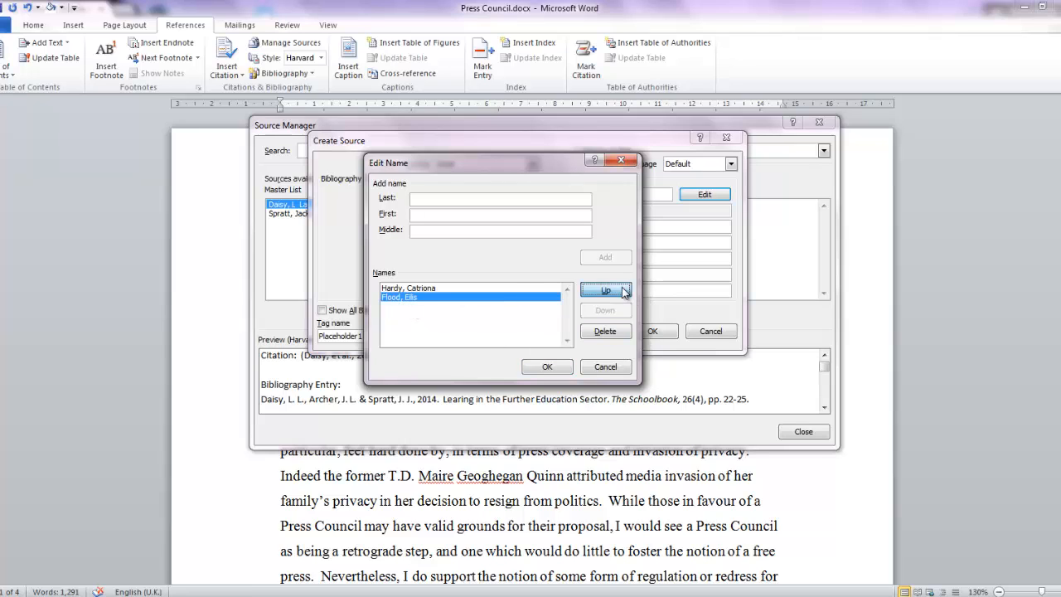
left_click(552, 369)
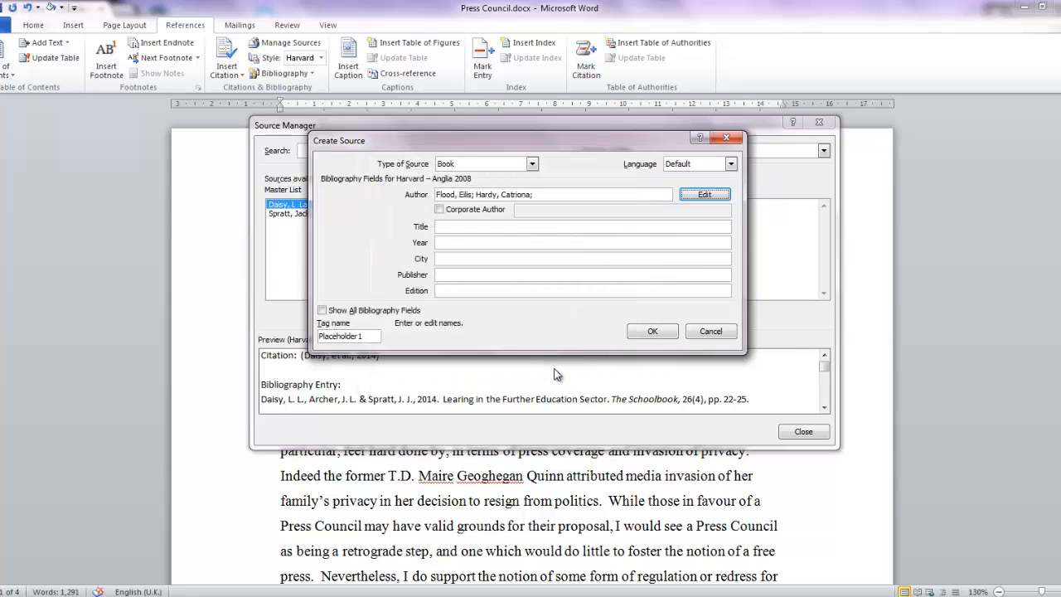
Step: Enter "Early Care & Education Practice" as the book's title
left_click(460, 225)
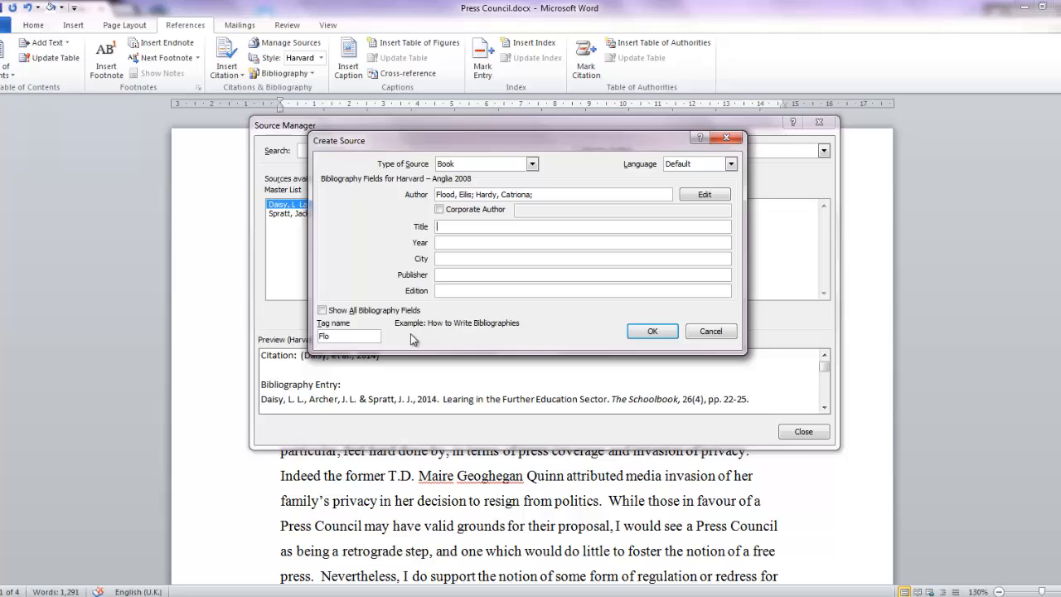
left_click(487, 241)
left_click(479, 260)
left_click(478, 274)
left_click(469, 241)
left_click(461, 259)
left_click(460, 226)
type("Early Care & Education Practice")
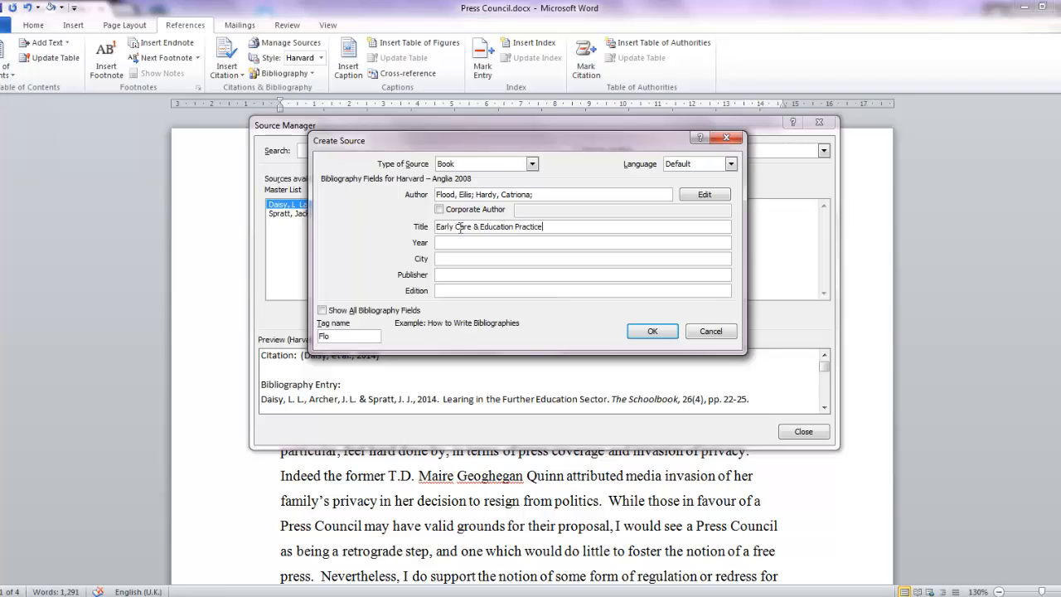
Step: Set the book's year to 2013, city to Dublin and publisher to Gill & Macmillan
key("Tab")
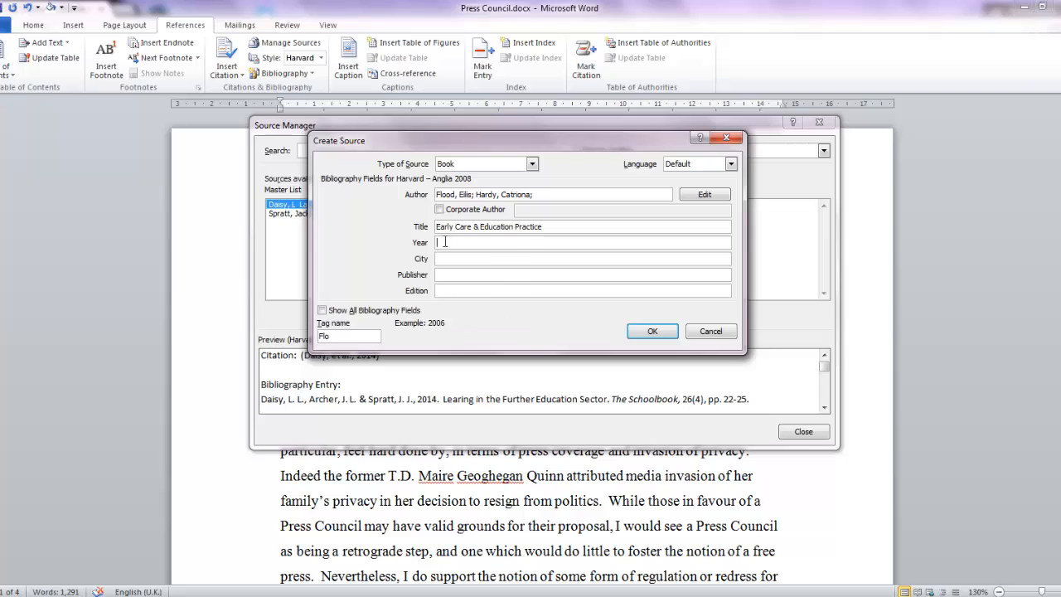
type("2013")
key("Tab")
type("Dubin")
key("Tab")
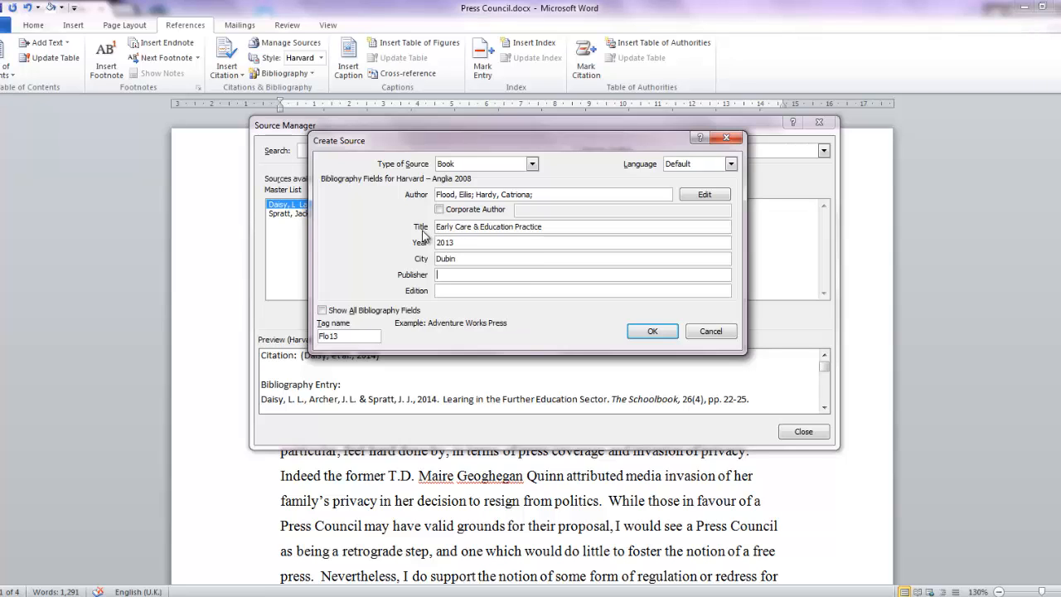
type("Gill")
left_click(450, 260)
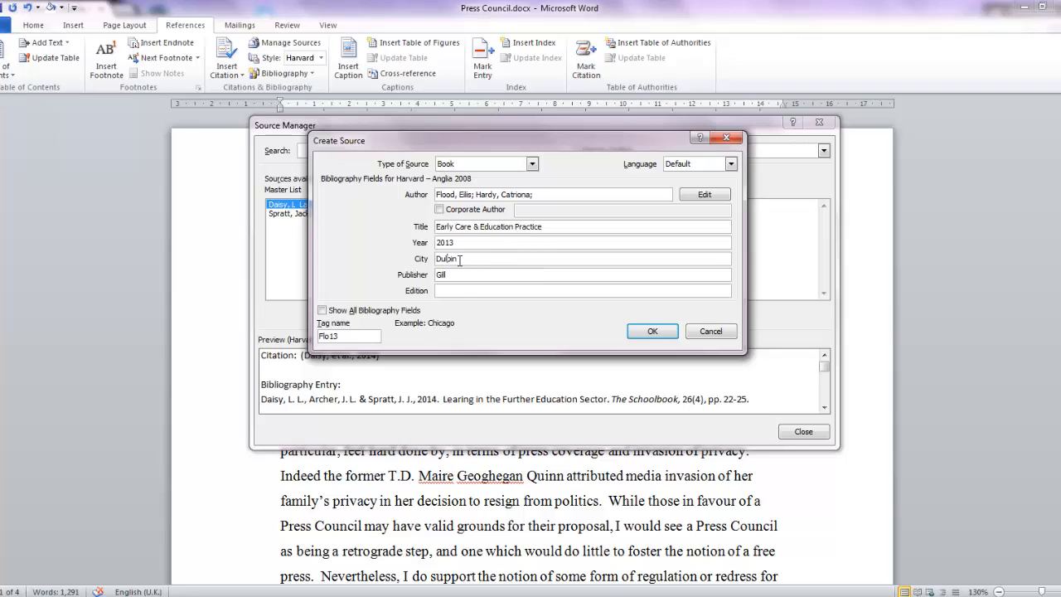
left_click_drag(458, 260, 413, 266)
type("Dublin")
left_click(495, 275)
type("& Ma")
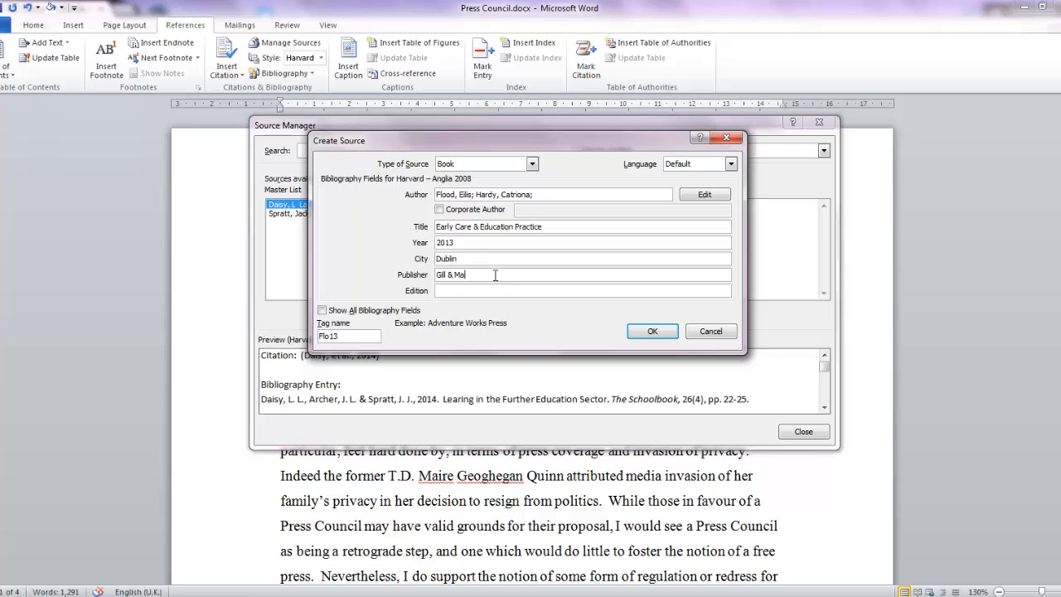
type("cmillan")
Step: Look through the full set of bibliography fields, return to the short set and save the book source
left_click(322, 311)
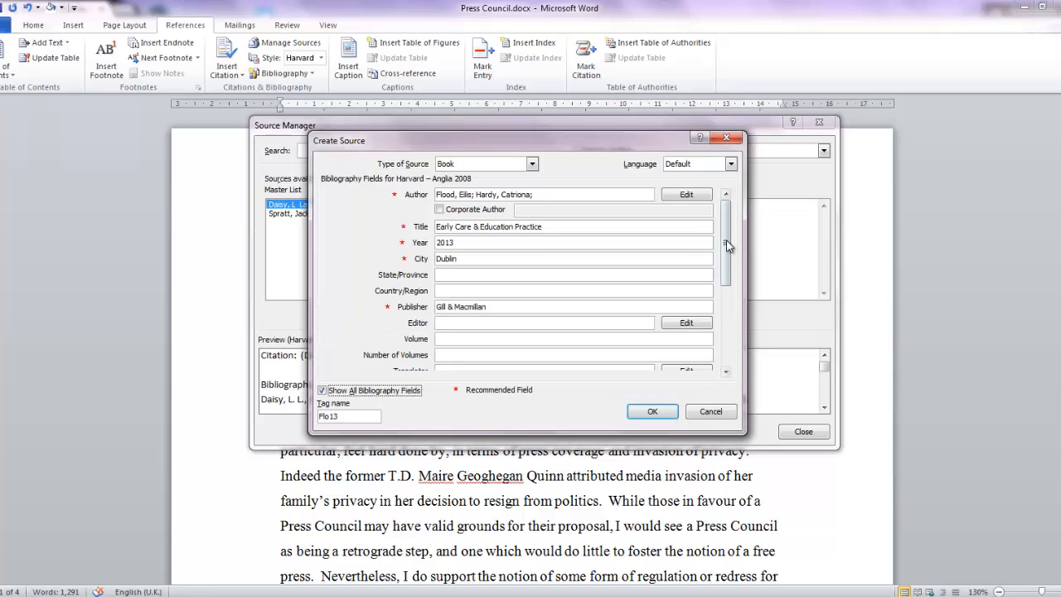
left_click_drag(728, 245, 728, 325)
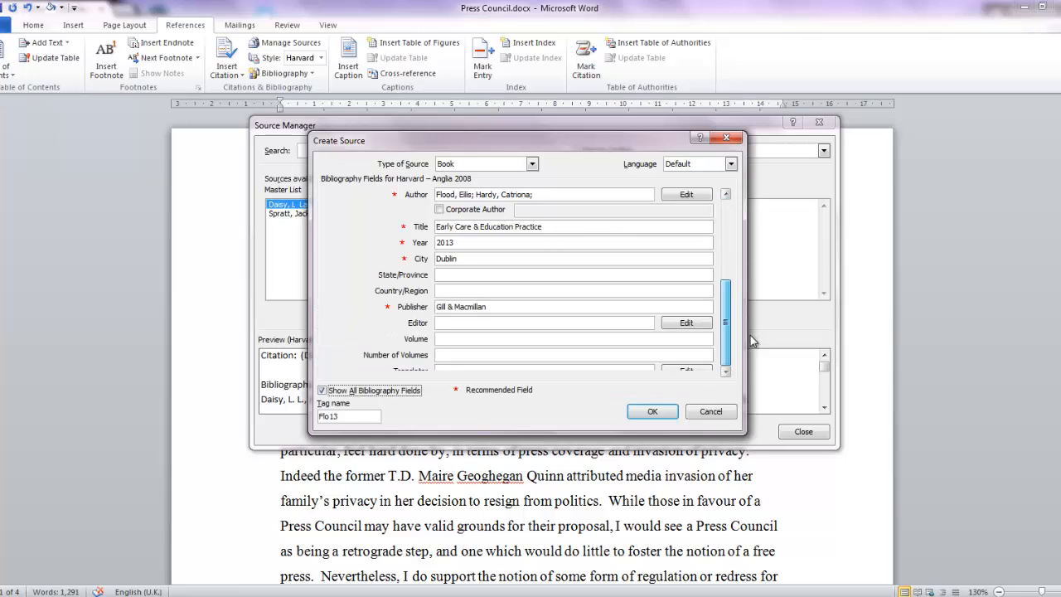
left_click(322, 391)
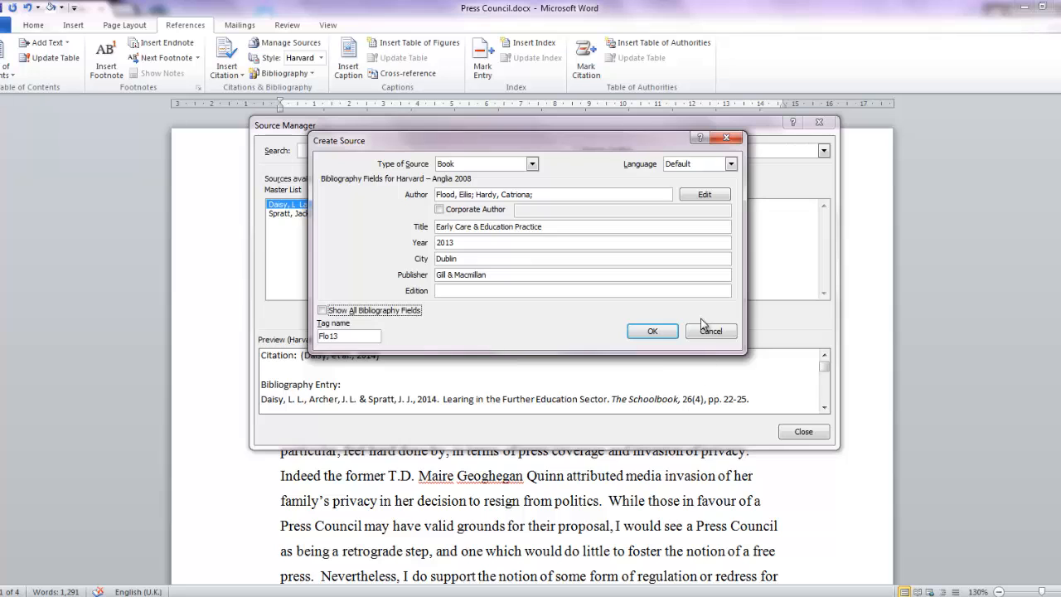
left_click(659, 331)
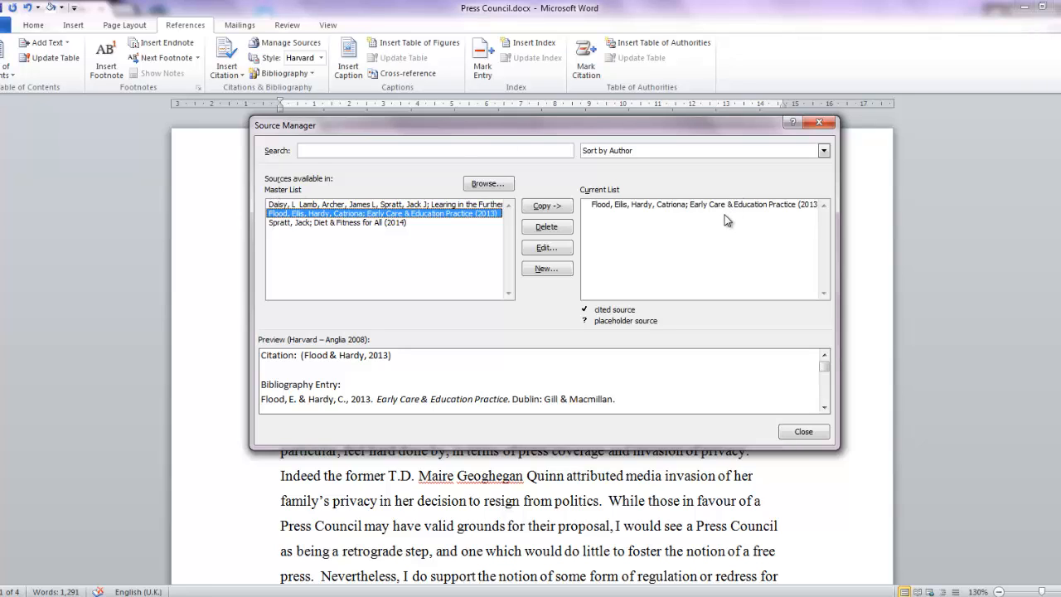
Step: Copy the "Learing in the Further Education Sector" source from the master list to the current list
left_click(287, 206)
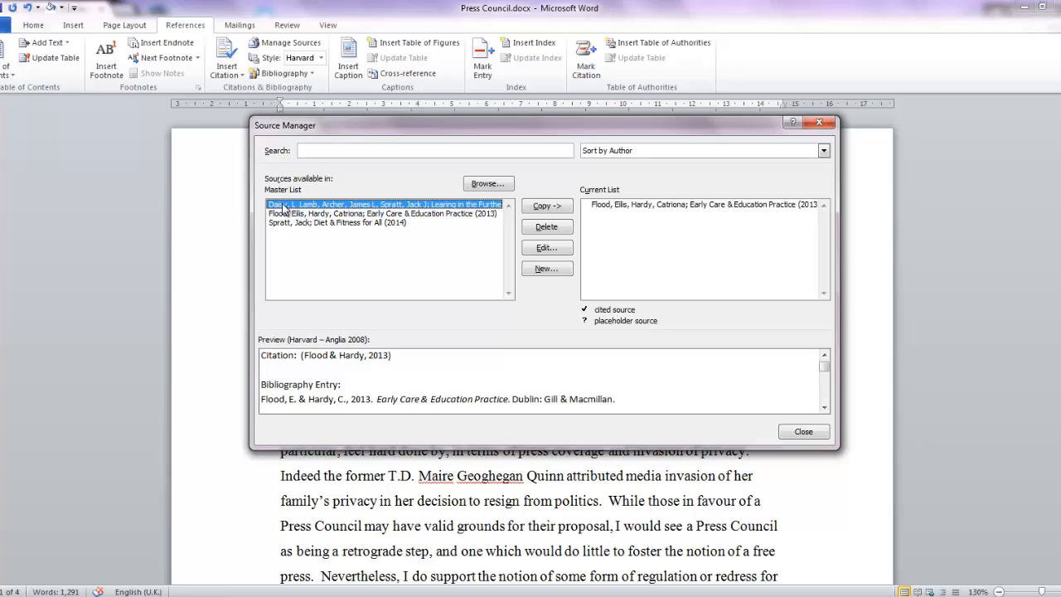
left_click(287, 224)
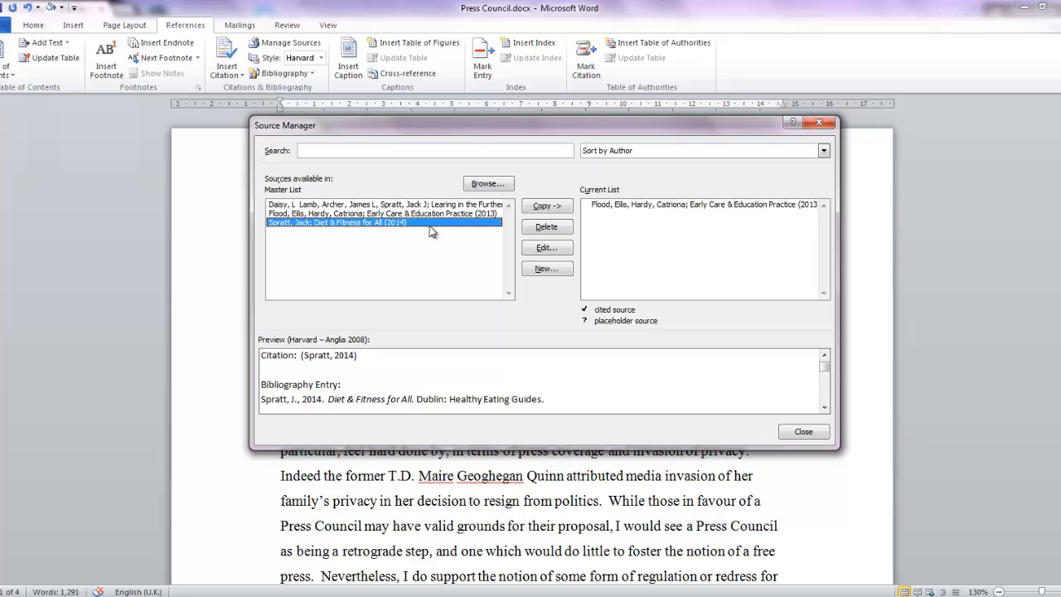
left_click(416, 204)
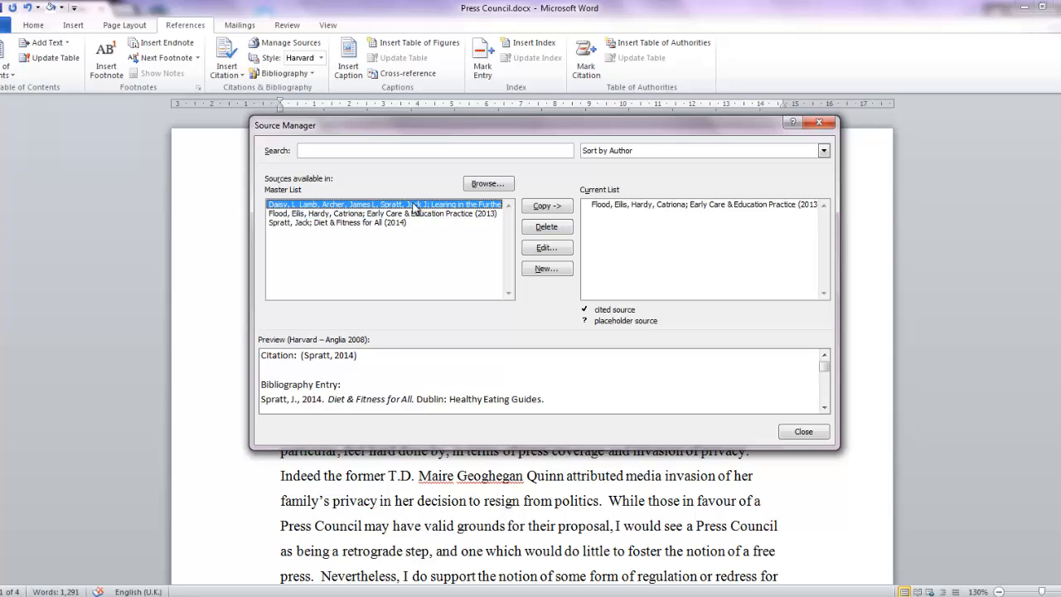
left_click(561, 207)
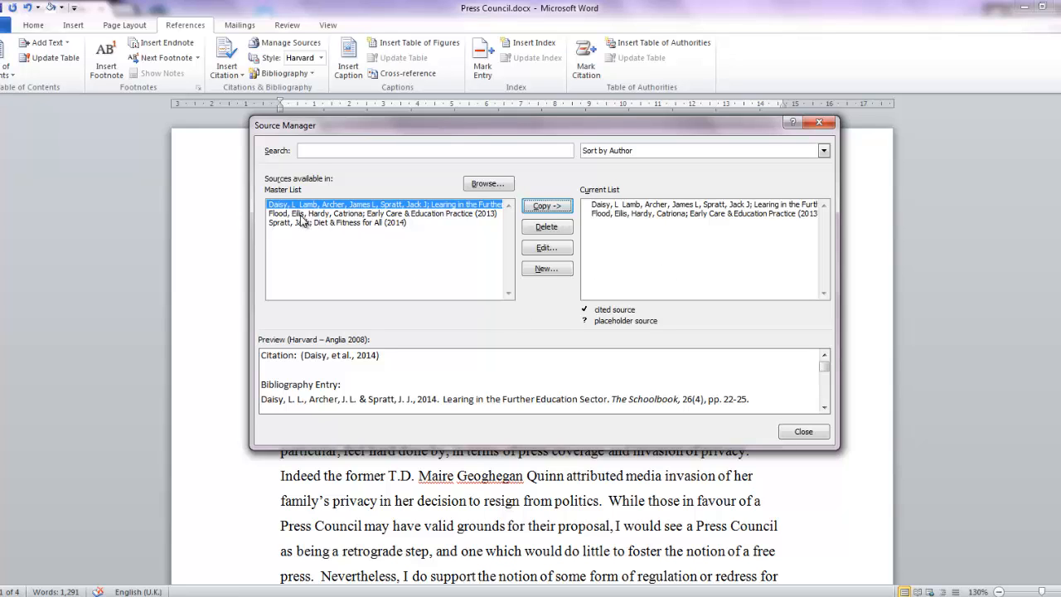
Step: Create a new source of type Web site in the source manager
left_click(541, 270)
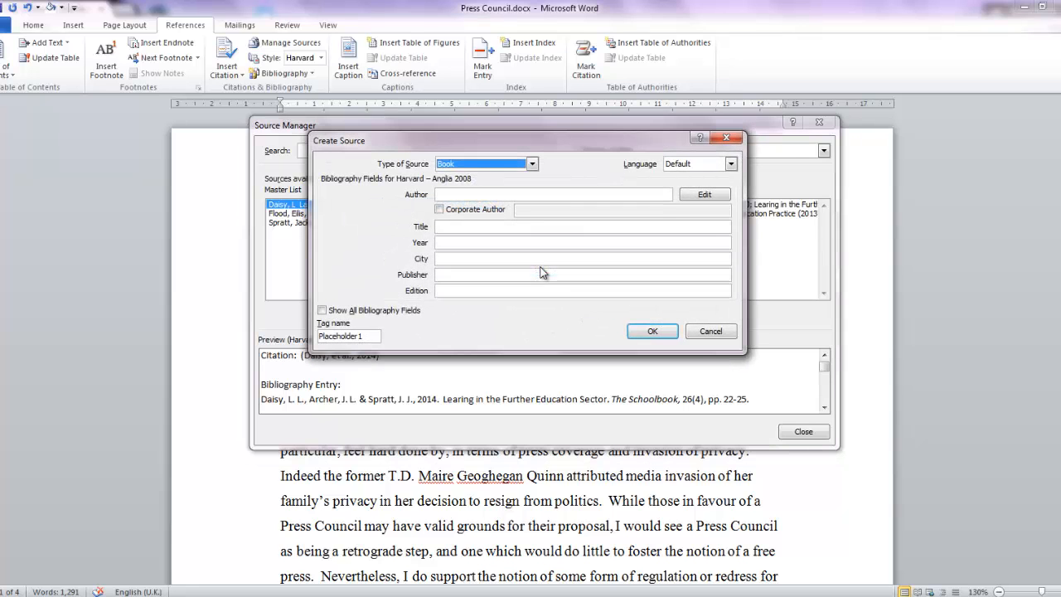
left_click(532, 164)
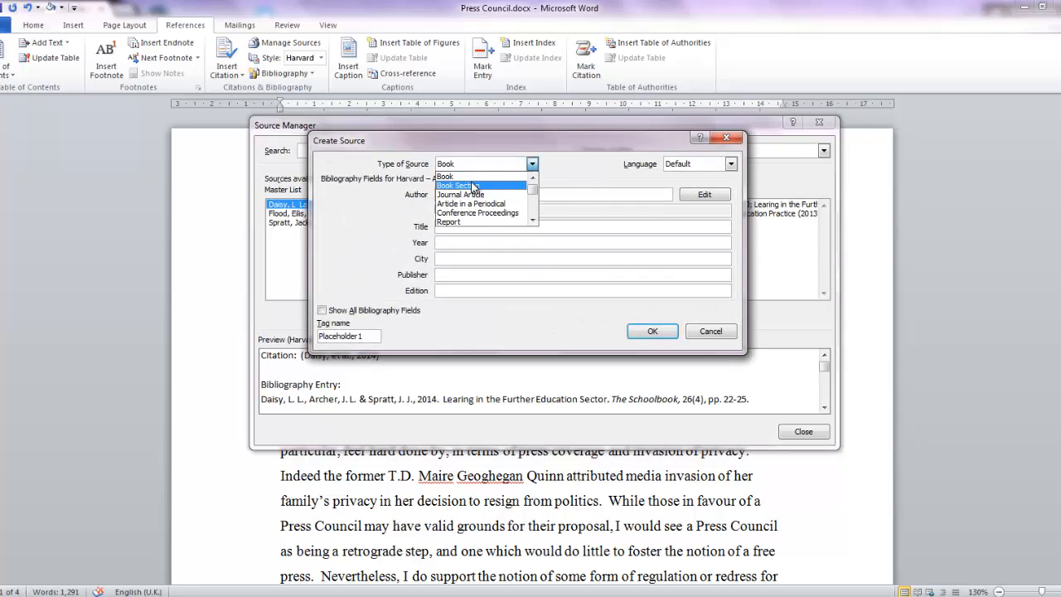
scroll(470, 203, "down", 3)
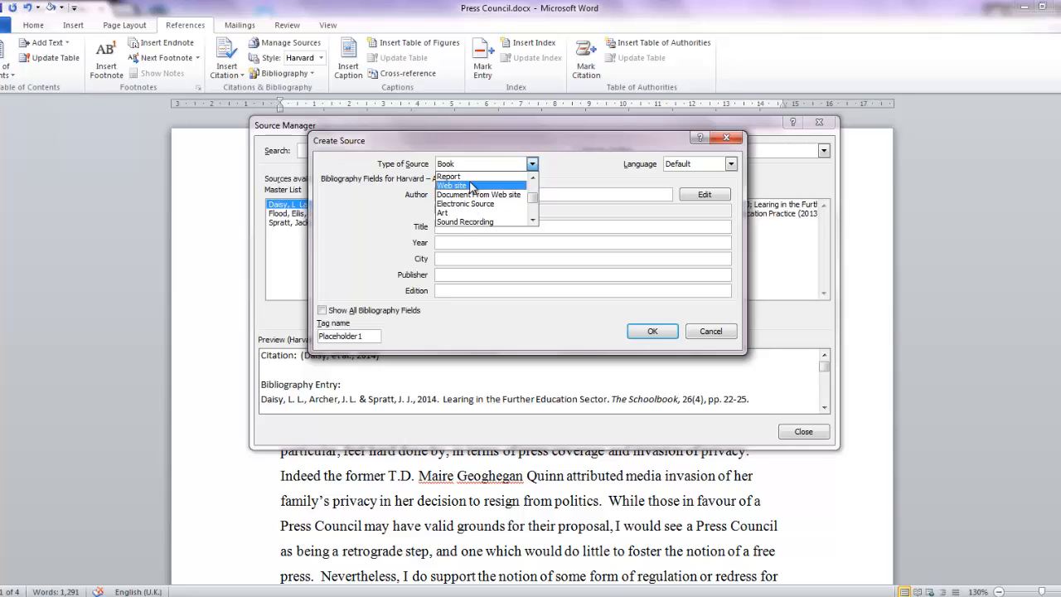
left_click(474, 186)
Step: Add the author's last and first name to the web site source
left_click(706, 195)
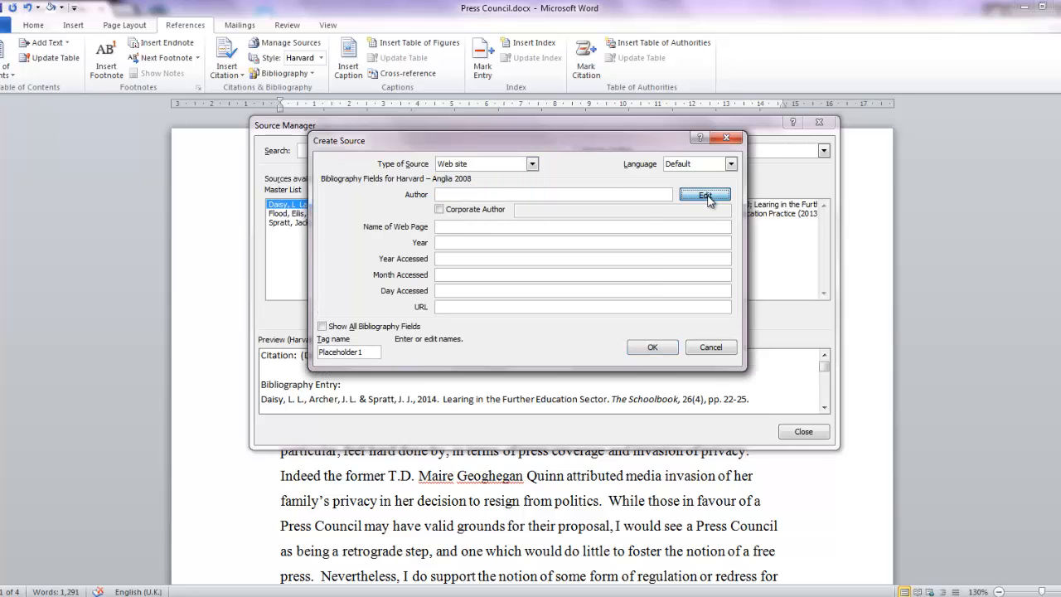
type("Sieber")
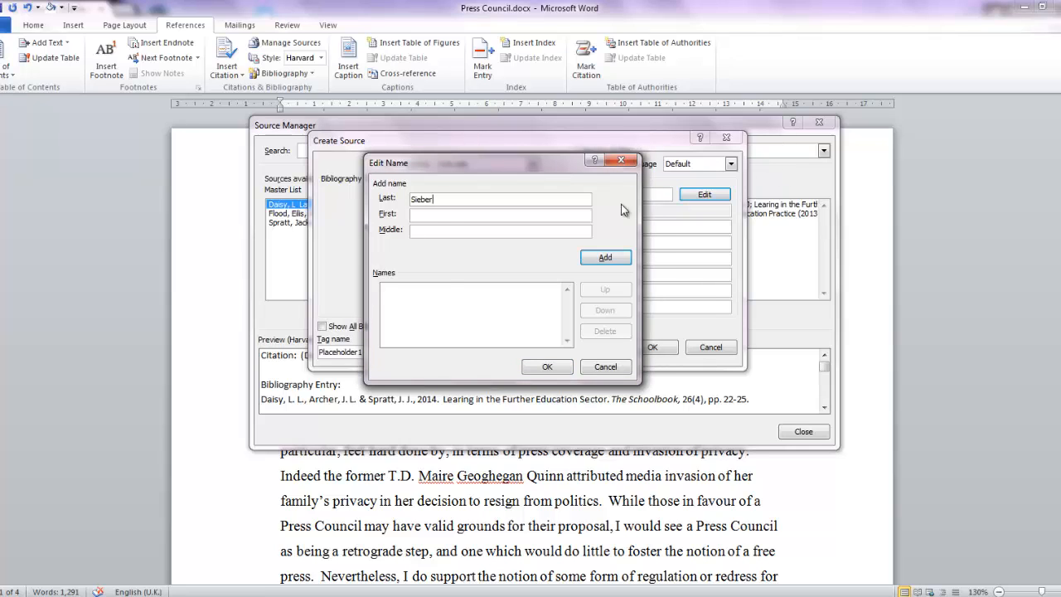
left_click(561, 217)
left_click(608, 260)
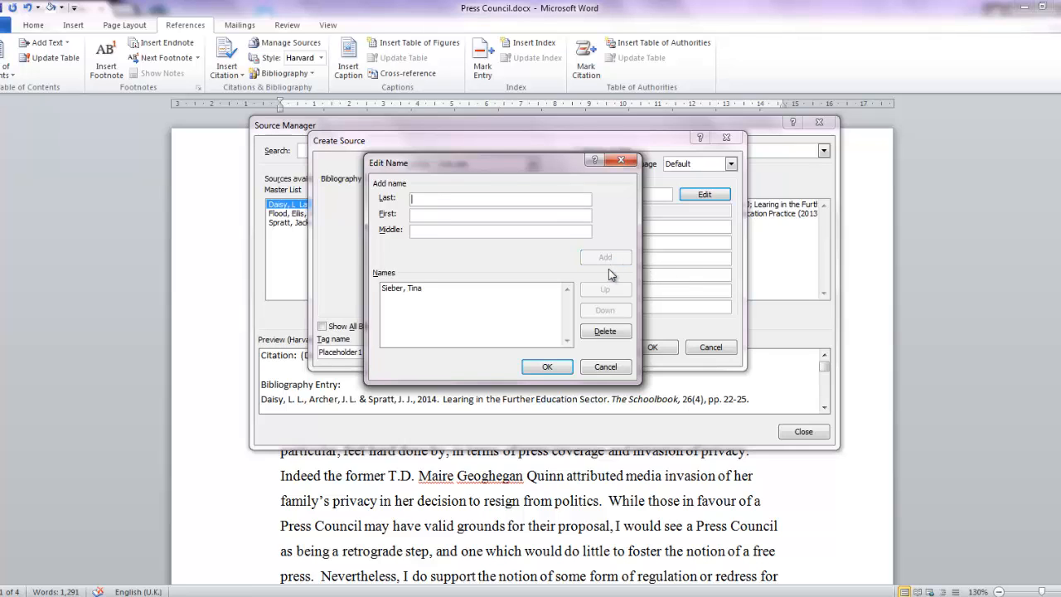
left_click(564, 361)
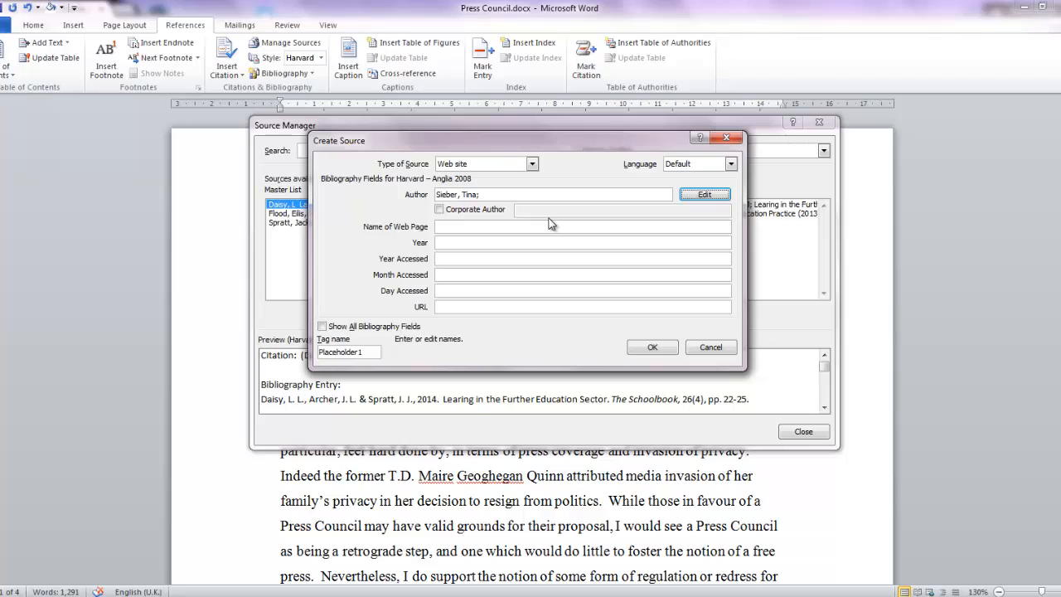
left_click(442, 226)
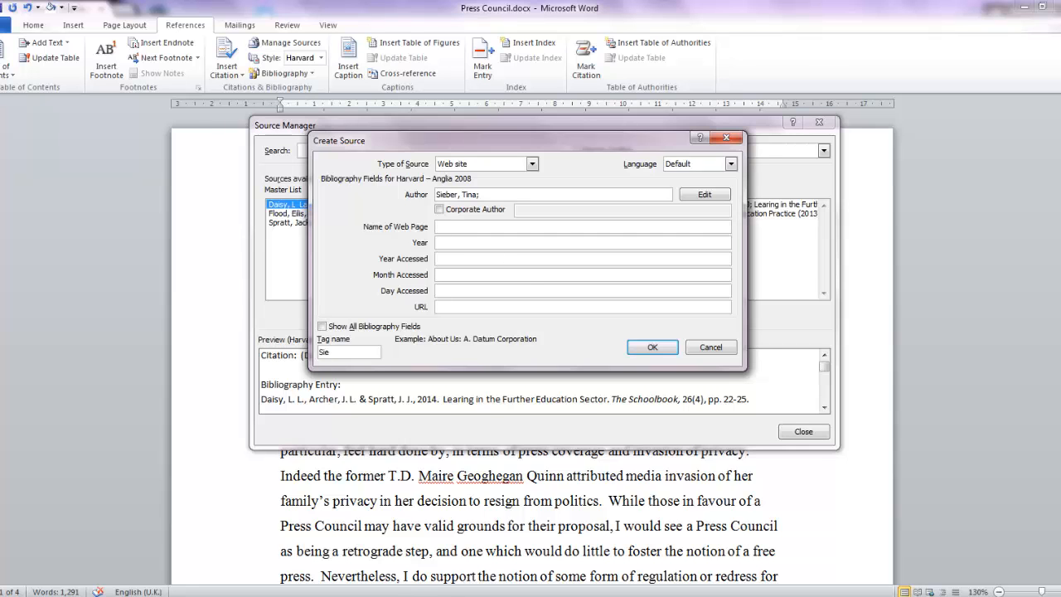
key("alt+Tab")
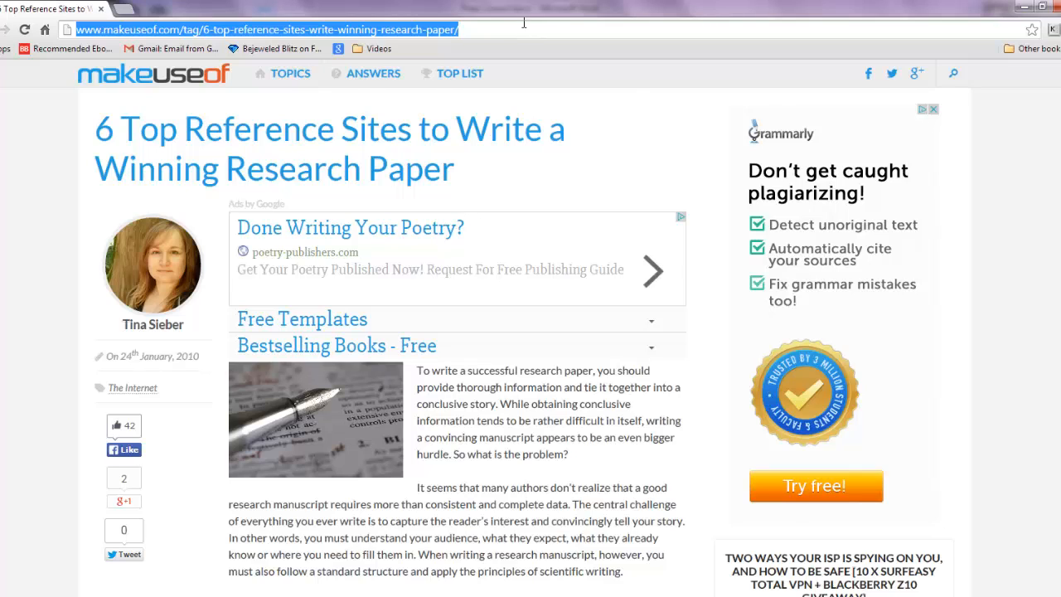
left_click_drag(519, 31, 12, 75)
key("ctrl+c")
right_click(486, 33)
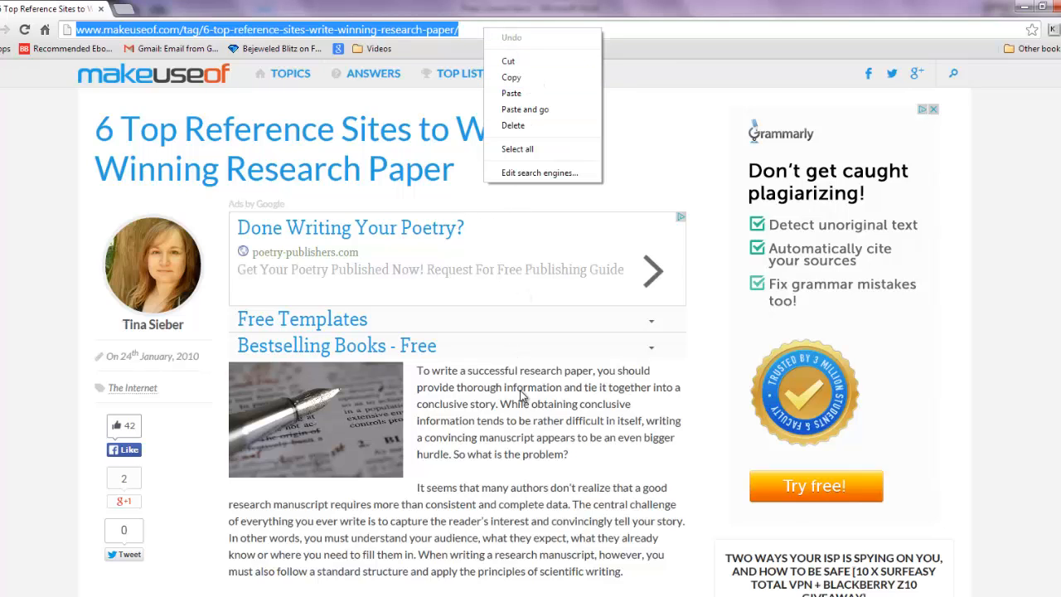
left_click(412, 595)
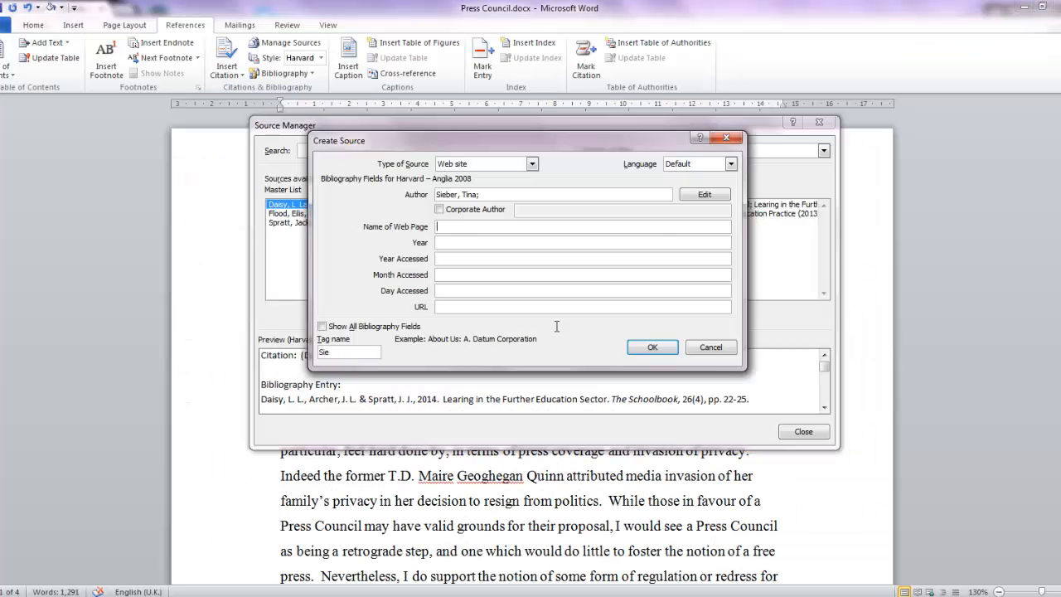
left_click(462, 226)
key("ctrl+v")
right_click(508, 231)
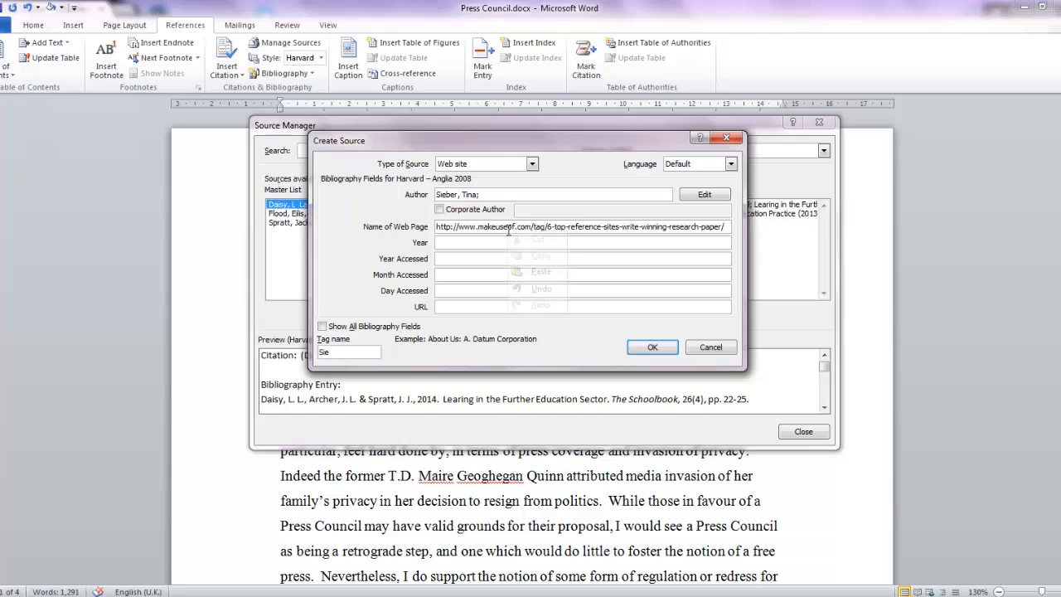
left_click(601, 222)
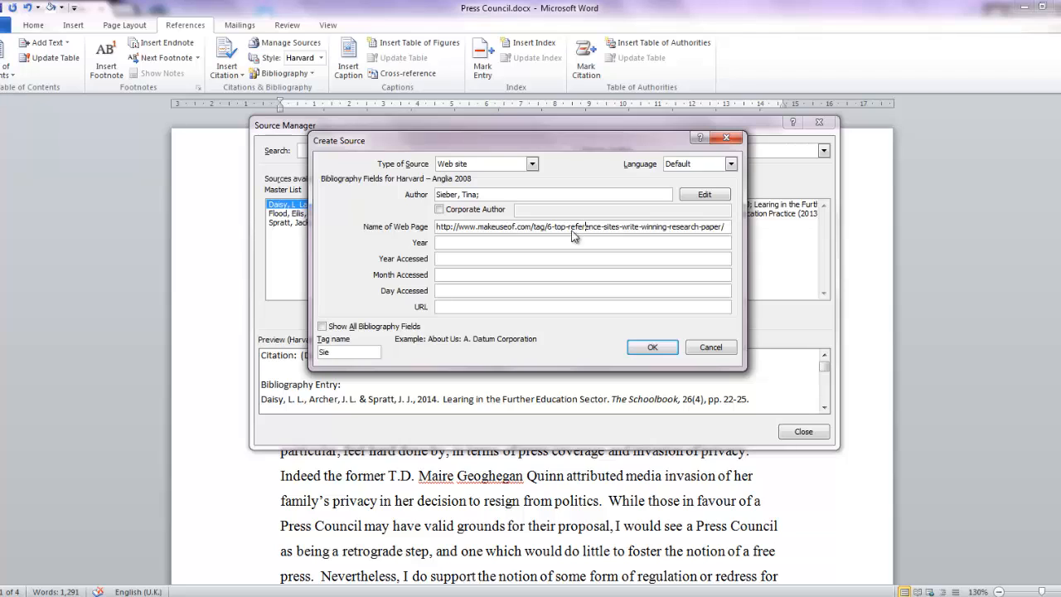
Step: Set the web site source's year to 2010 and its access date to 18 December 2014
left_click(491, 242)
type("2010")
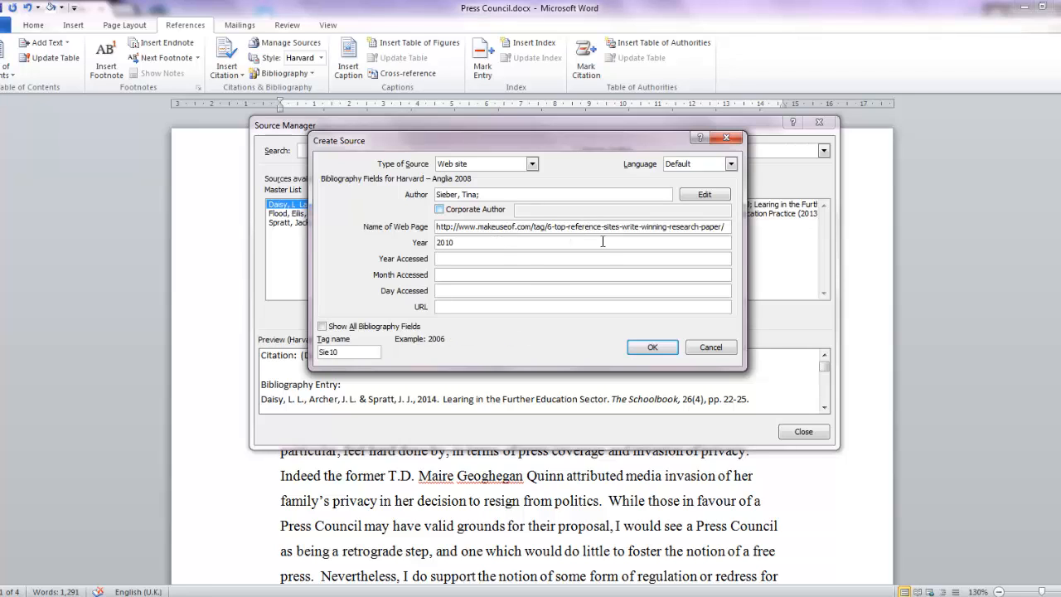
left_click(492, 261)
key("Tab")
type("December")
key("Tab")
left_click(456, 306)
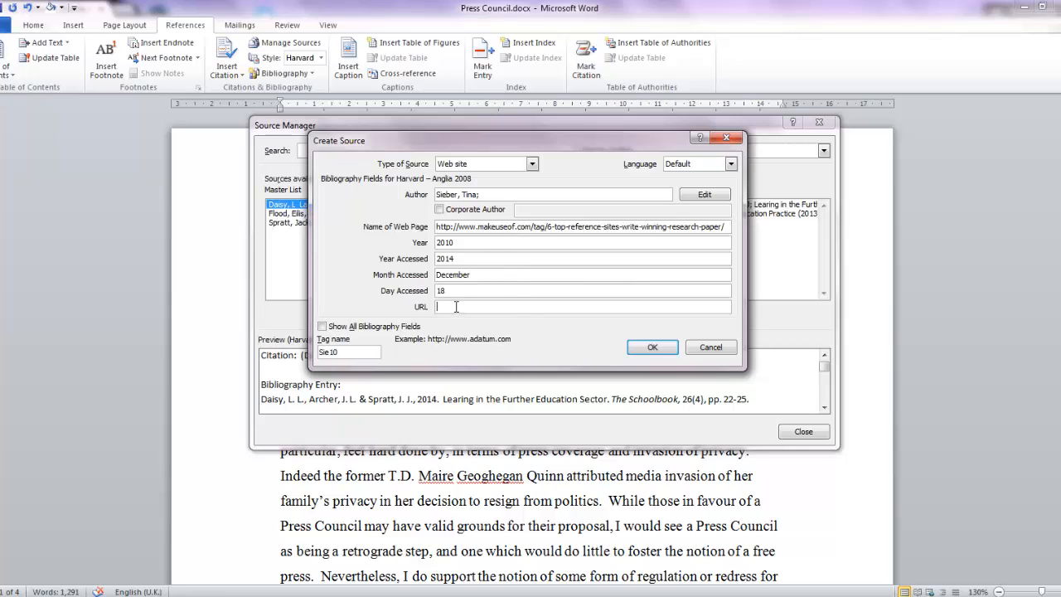
left_click(532, 227)
left_click_drag(533, 230, 404, 242)
key("ctrl+c")
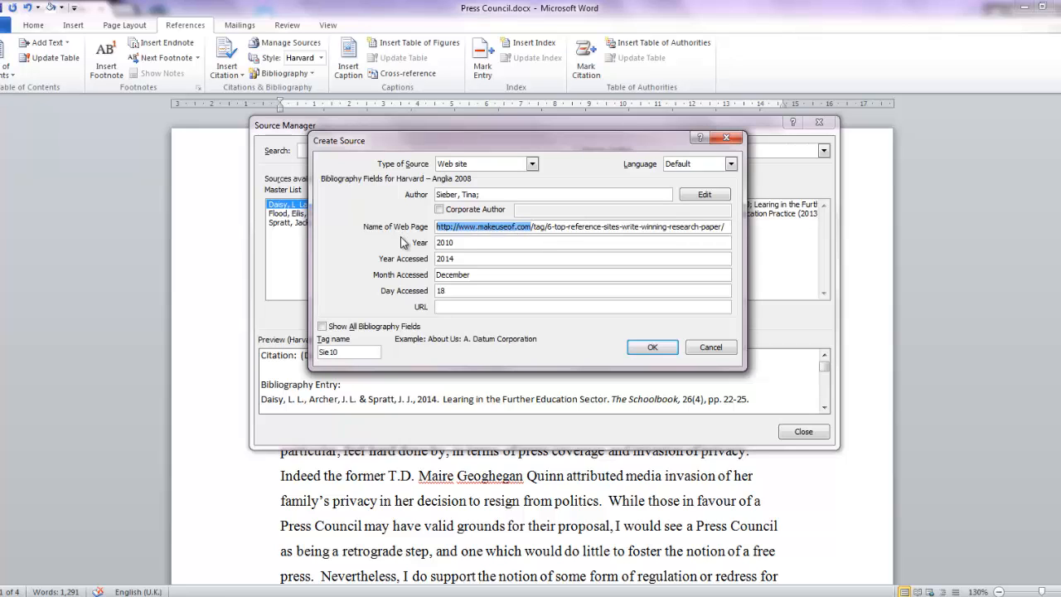
left_click(455, 306)
key("ctrl+v")
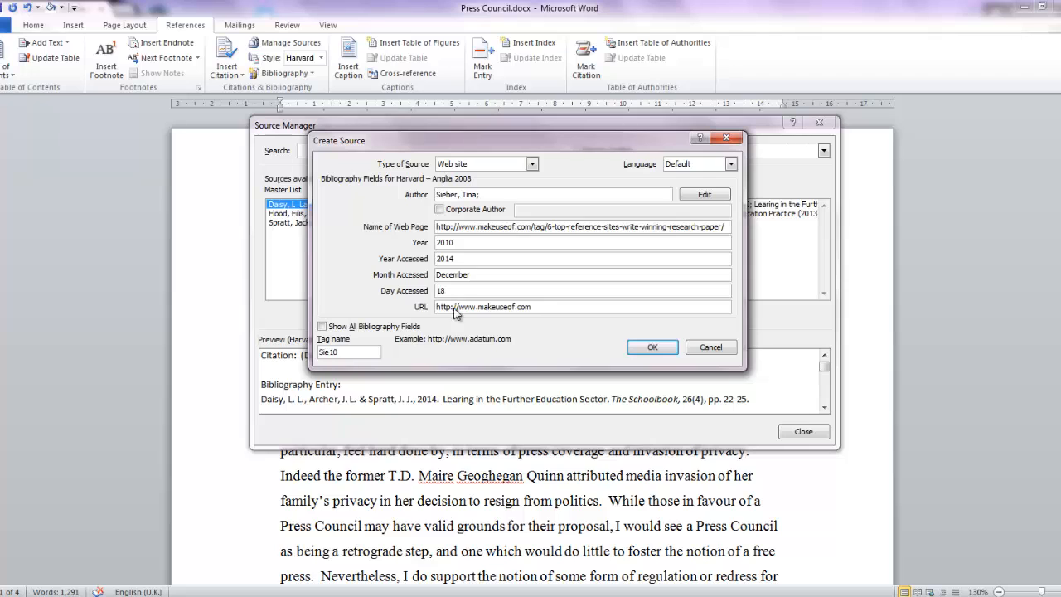
Step: Save the web site source after viewing its full set of bibliography fields, and close the source manager
left_click(322, 326)
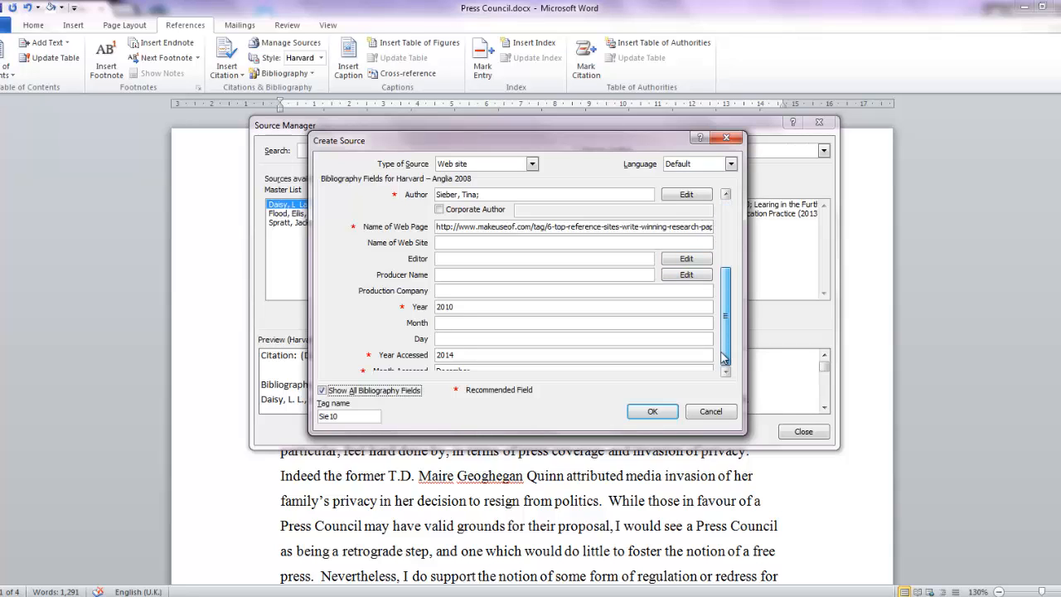
left_click(323, 391)
left_click(649, 349)
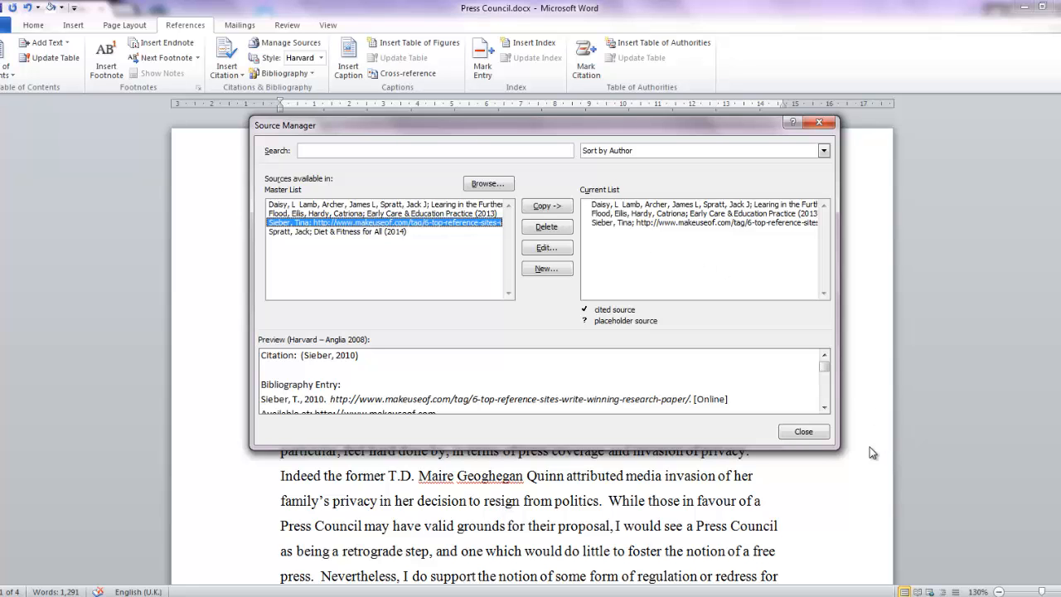
left_click(803, 431)
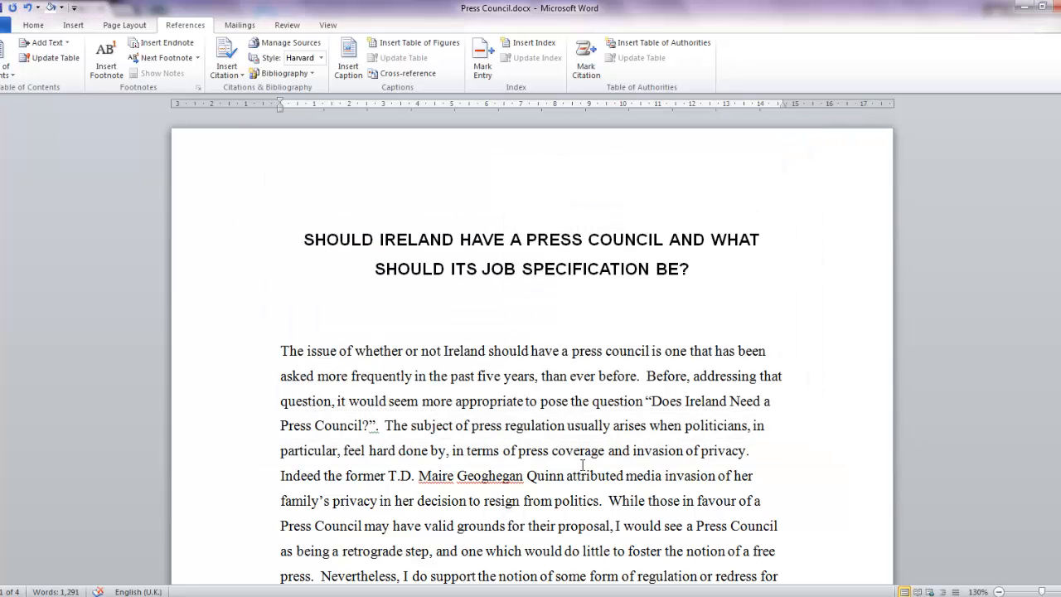
Step: Insert a citation of "Learing in the Further Education Sector" after the question "Does Ireland Need a Press Council?" in the first paragraph
scroll(406, 451, "down", 2)
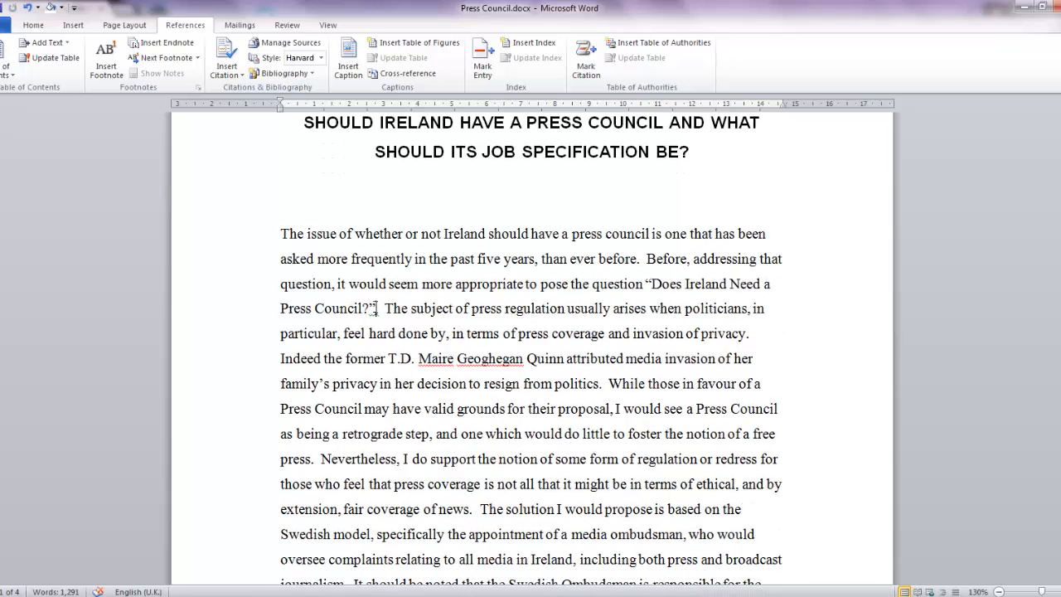
left_click(375, 308)
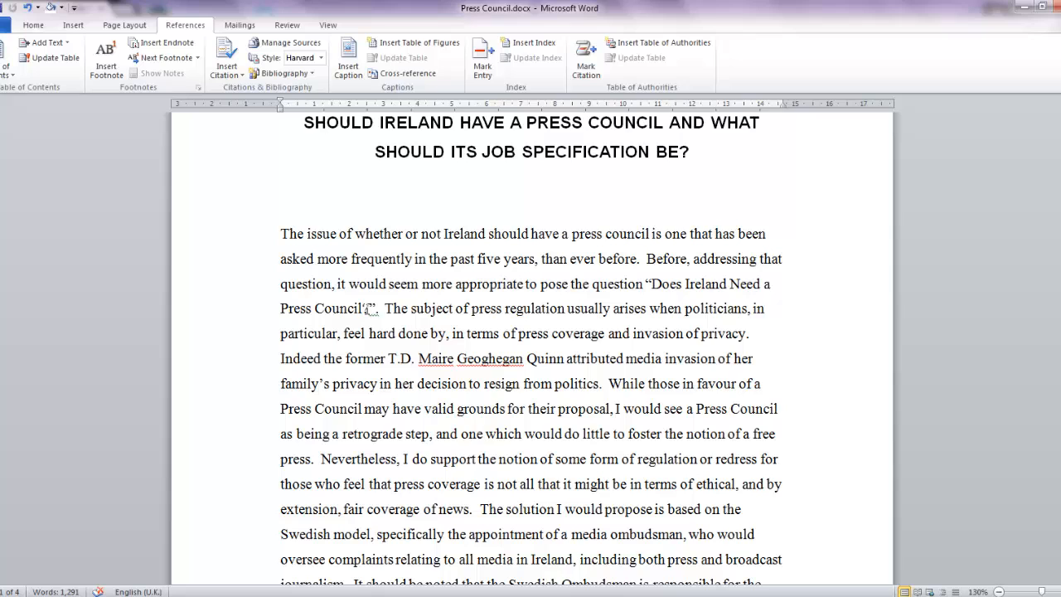
left_click(225, 70)
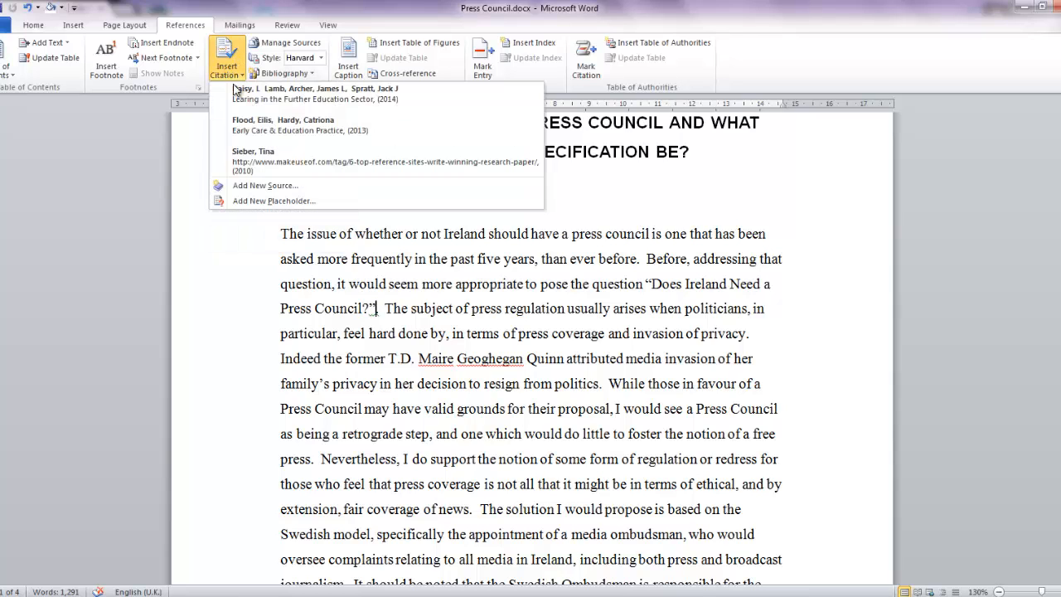
left_click(351, 96)
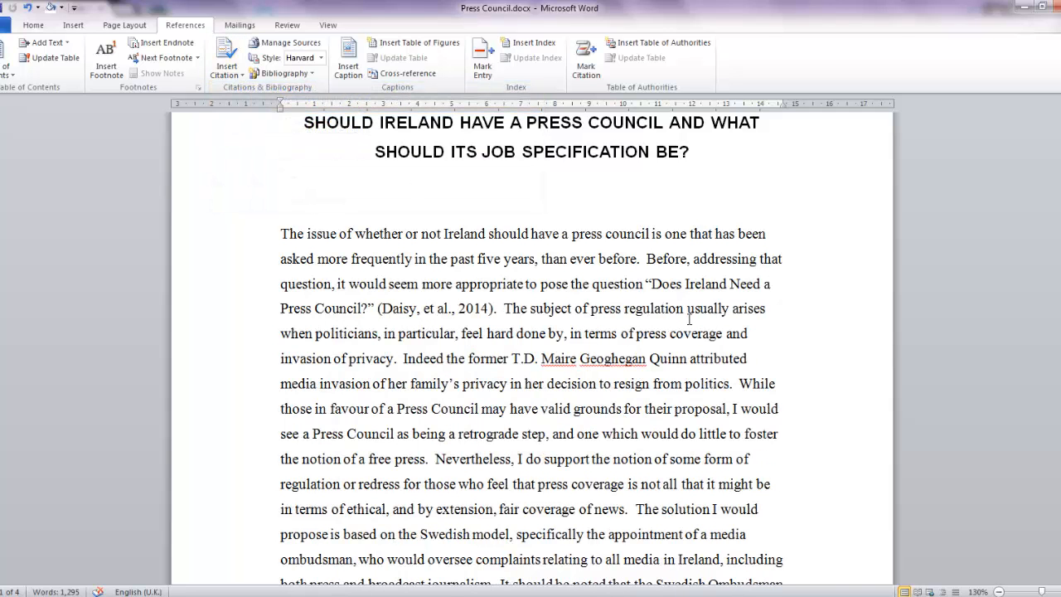
Step: Insert citations of "Early Care & Education Practice" after "the notion of a free press" and after "broadcast journalism" in the first paragraph
scroll(689, 320, "down", 2)
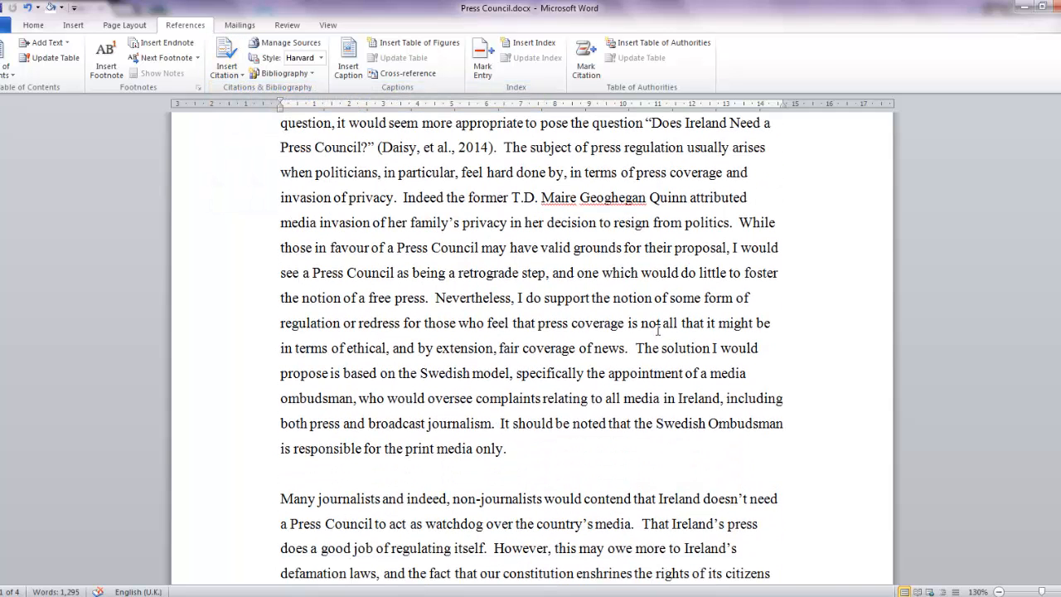
left_click(426, 299)
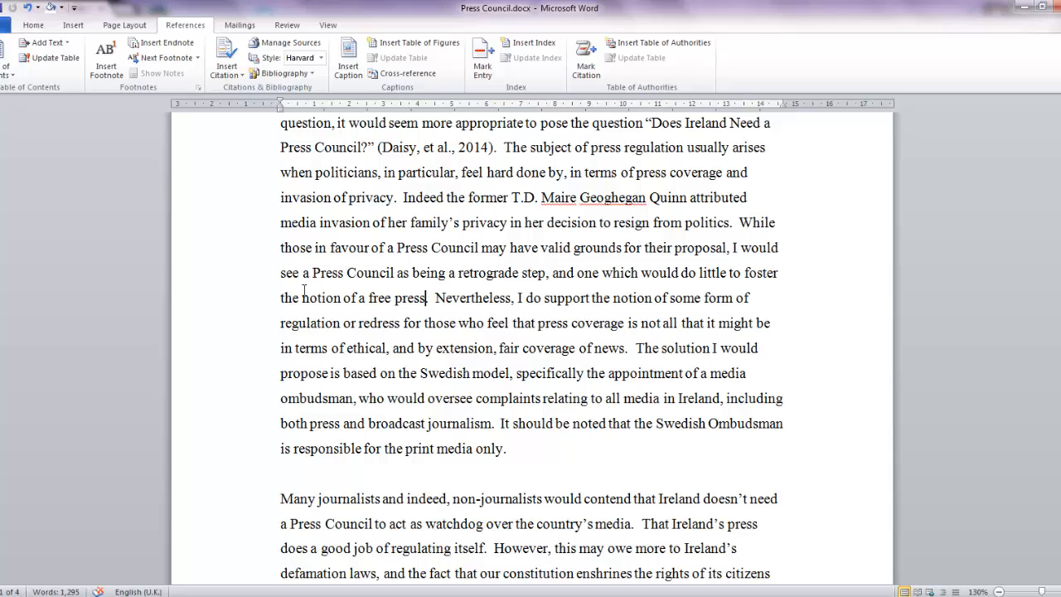
left_click(238, 79)
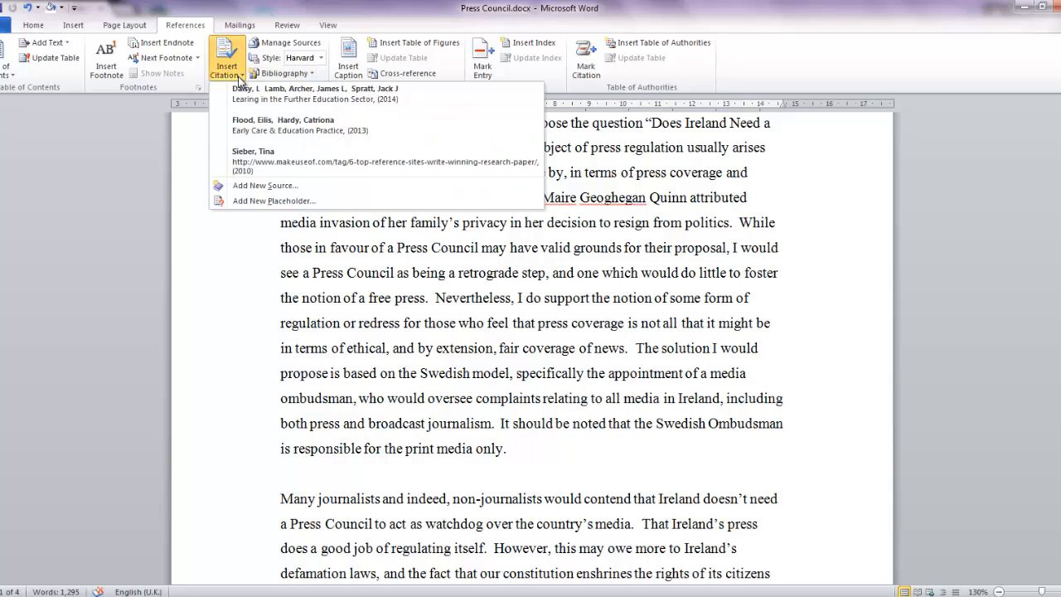
left_click(253, 135)
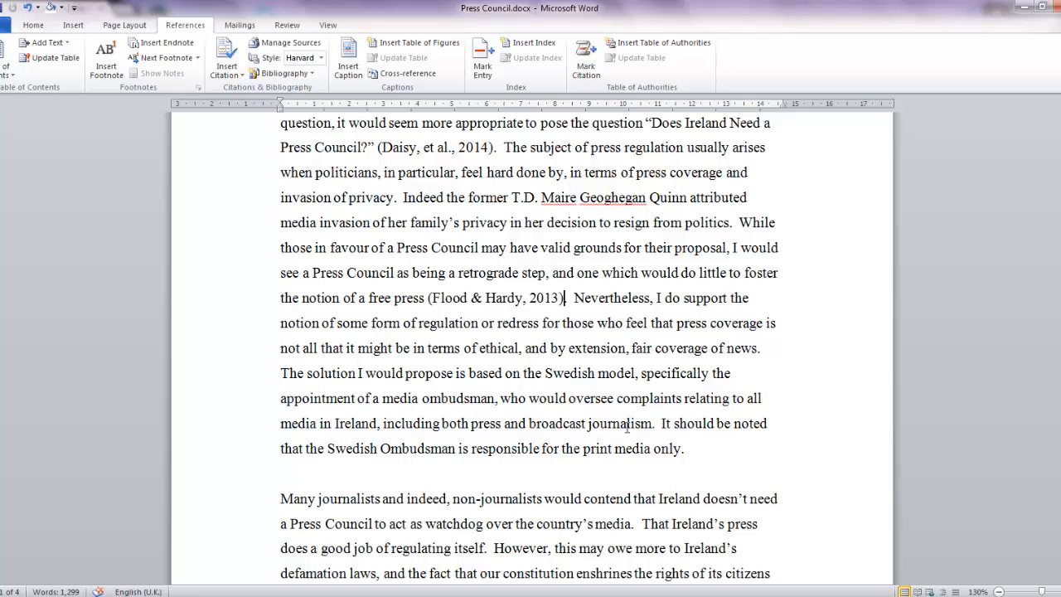
left_click(238, 78)
left_click(255, 126)
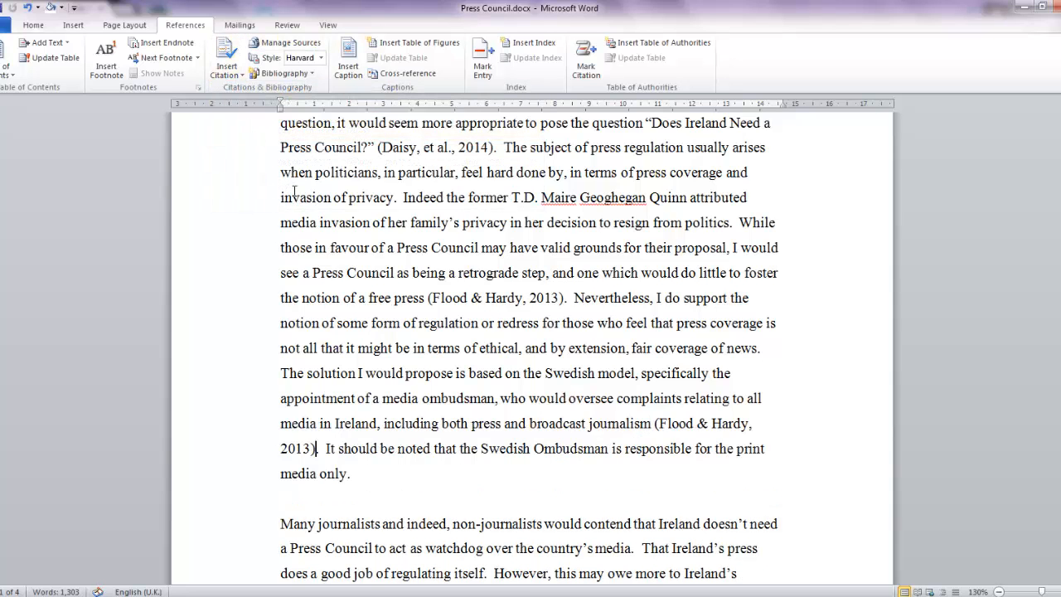
Step: Check in the source manager which sources of the current list are marked as cited
scroll(261, 133, "down", 3)
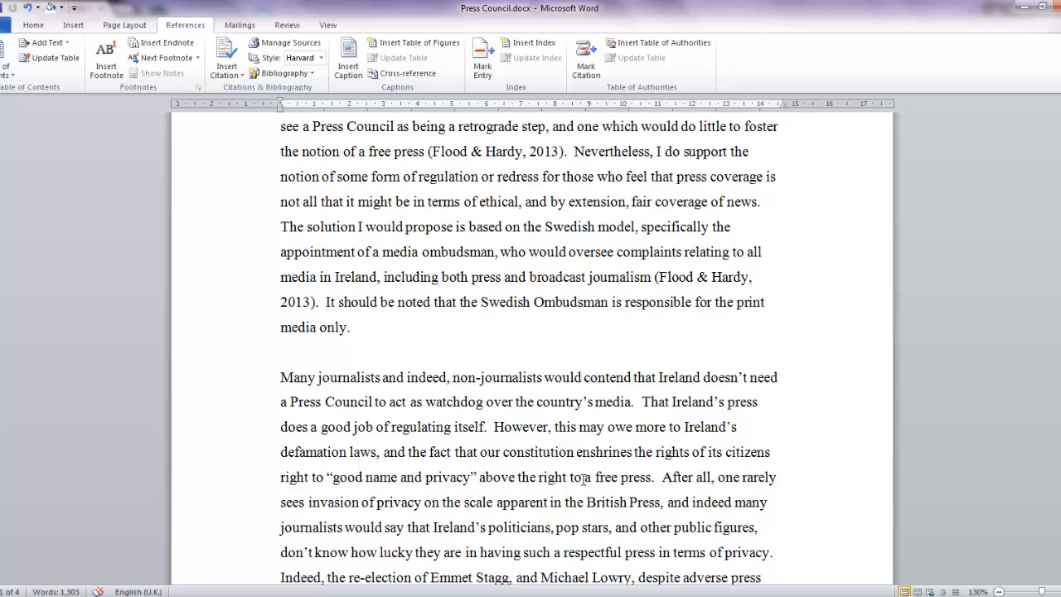
left_click(305, 42)
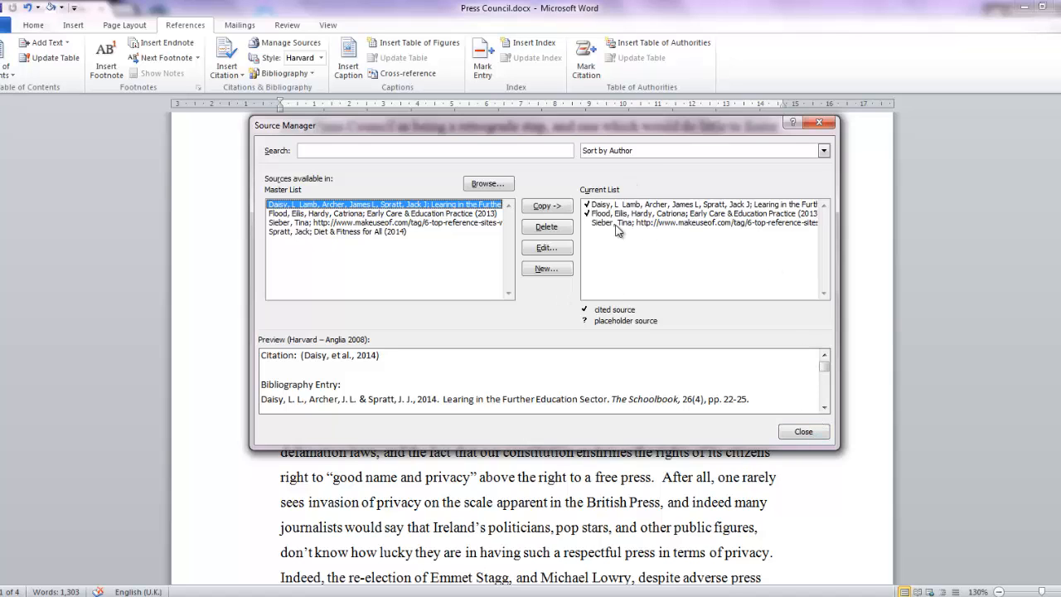
left_click(818, 433)
Step: Insert a citation of the makeuseof.com web site source after "above the right to a free press" in the second paragraph
scroll(469, 502, "down", 2)
scroll(469, 502, "down", 1)
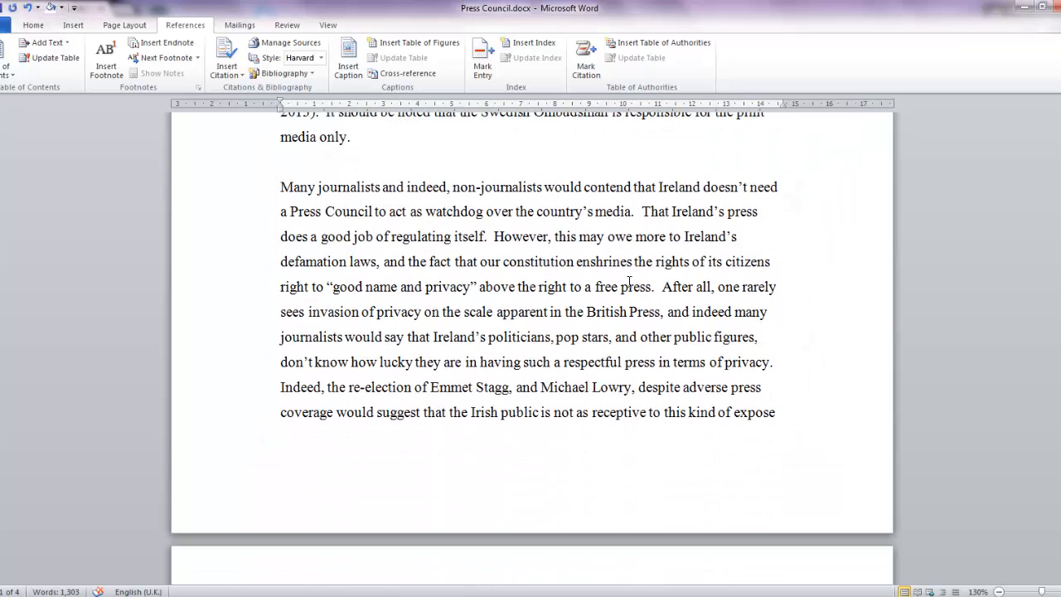
left_click(227, 66)
left_click(274, 155)
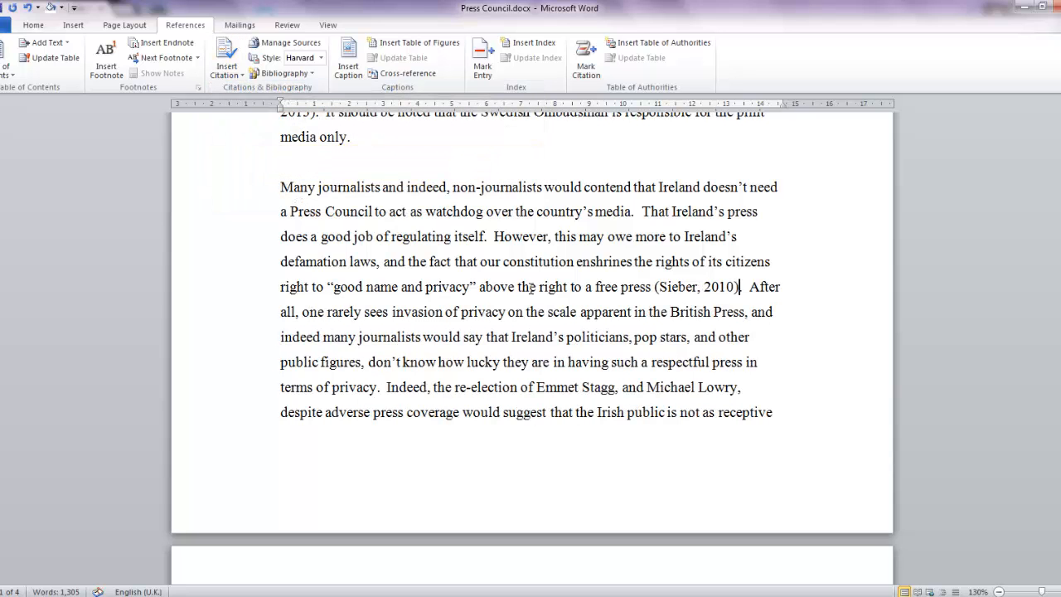
scroll(462, 252, "down", 4)
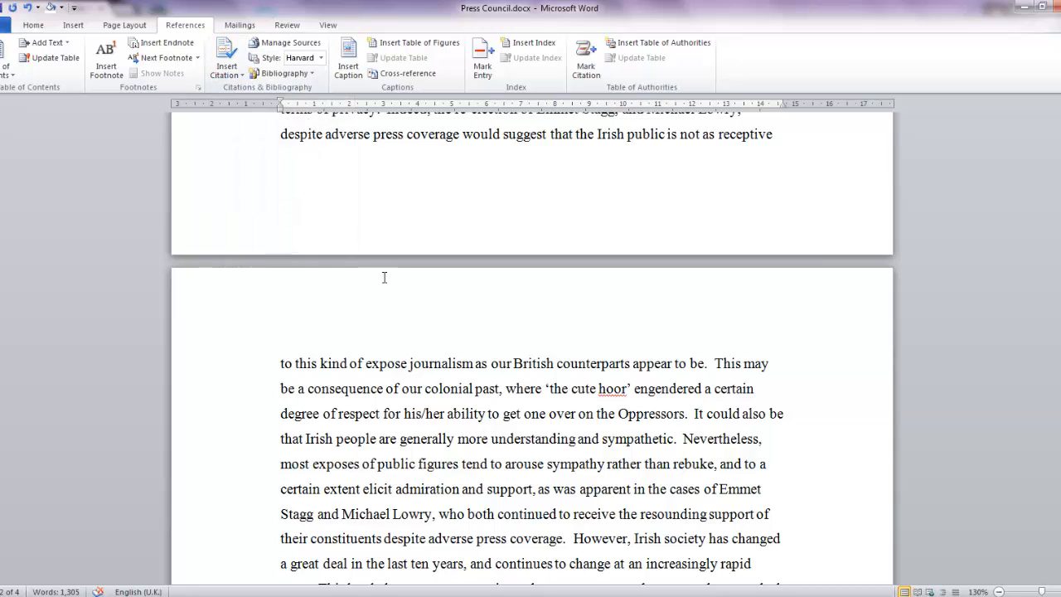
left_click(237, 76)
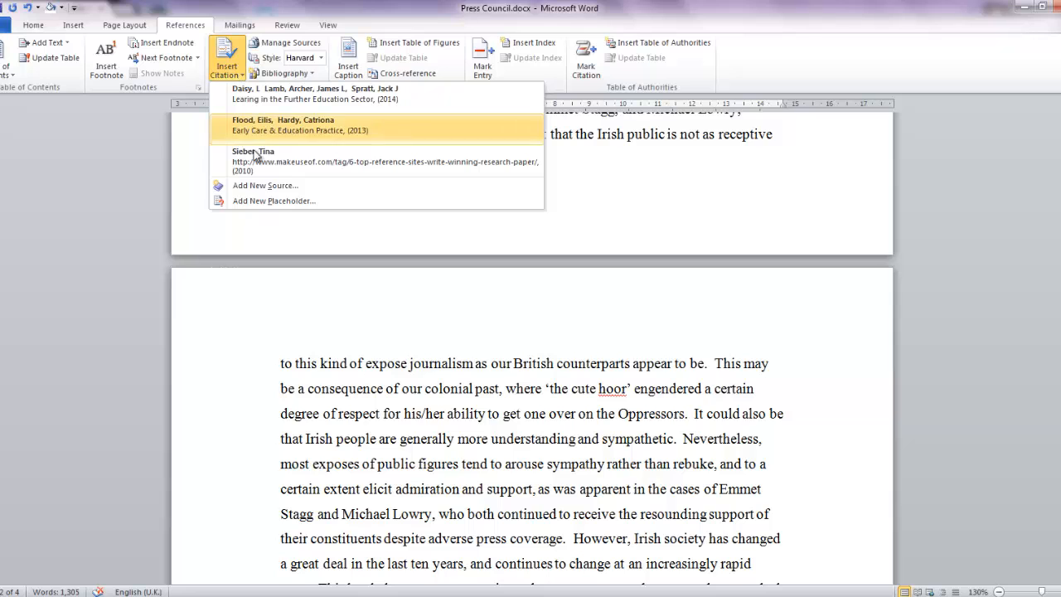
left_click(366, 381)
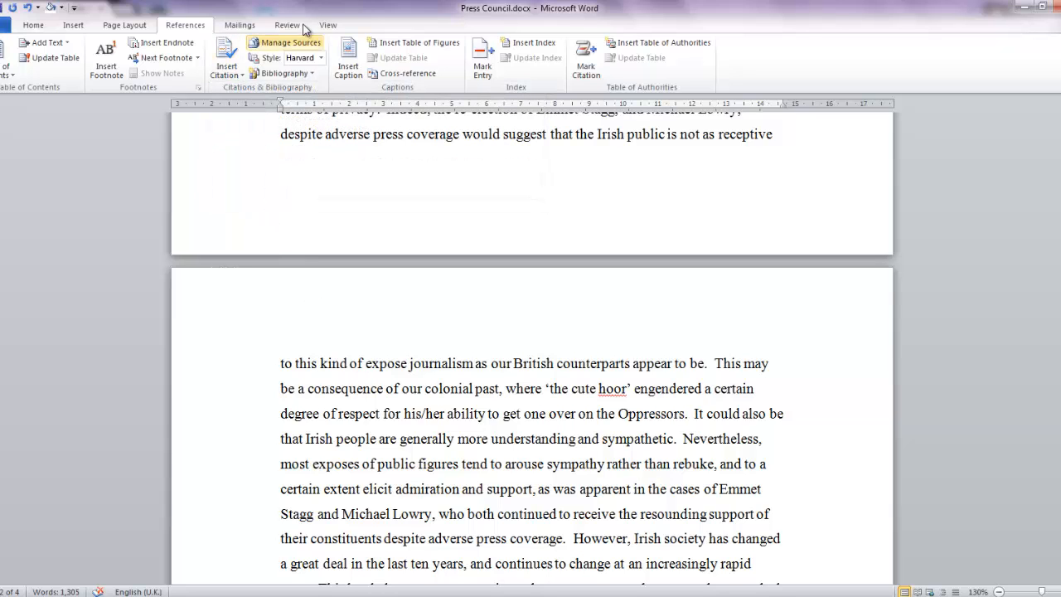
Step: Review the cited sources of the current list in the source manager
left_click(282, 43)
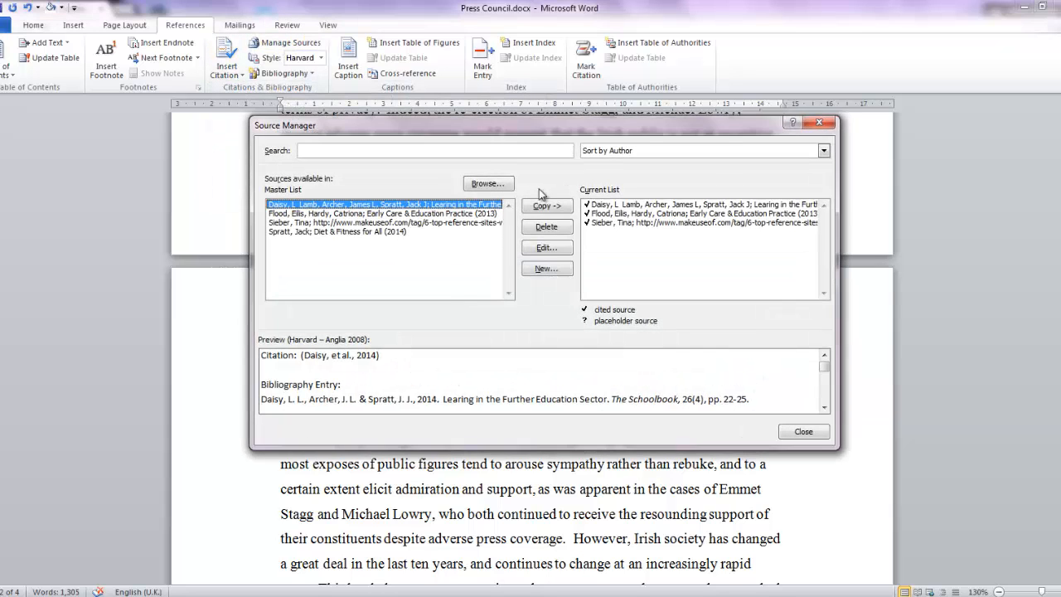
left_click(818, 438)
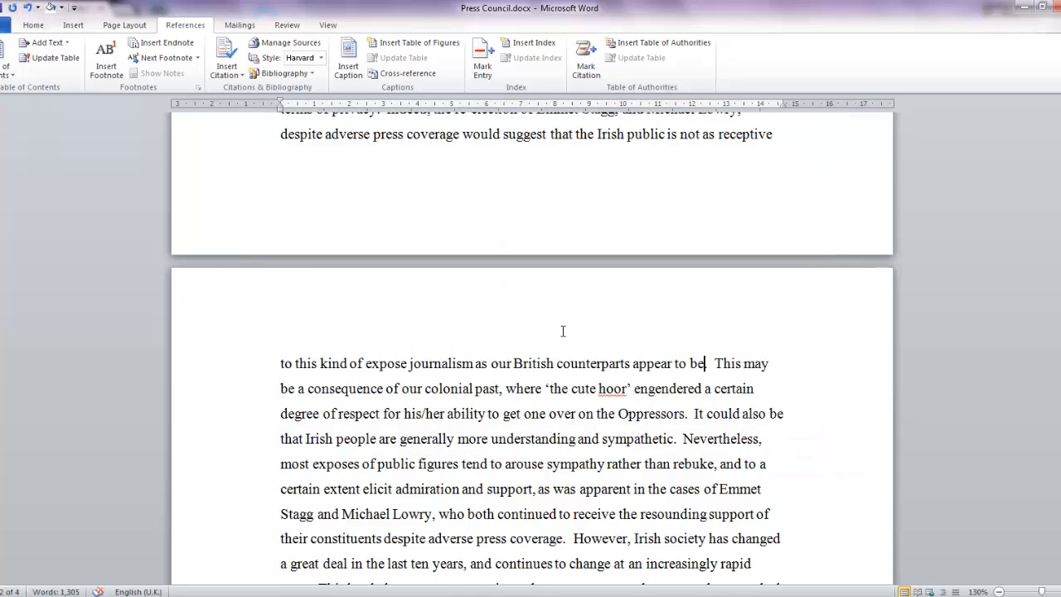
Step: Start a new source of type Book for a citation after "British counterparts appear to be" and add the author's last and first name
left_click(241, 76)
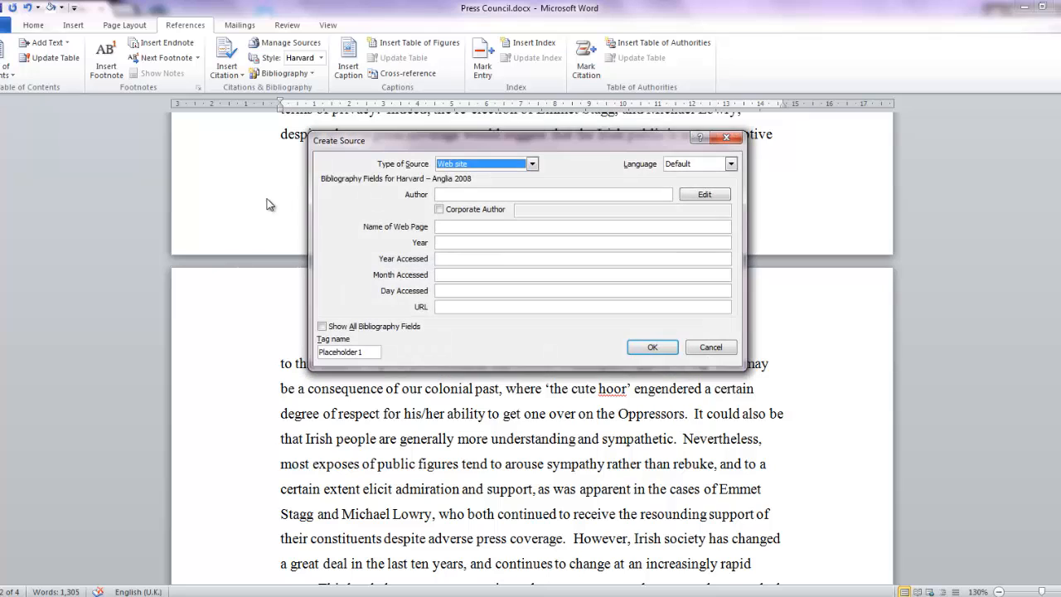
left_click(532, 164)
scroll(489, 199, "up", 1)
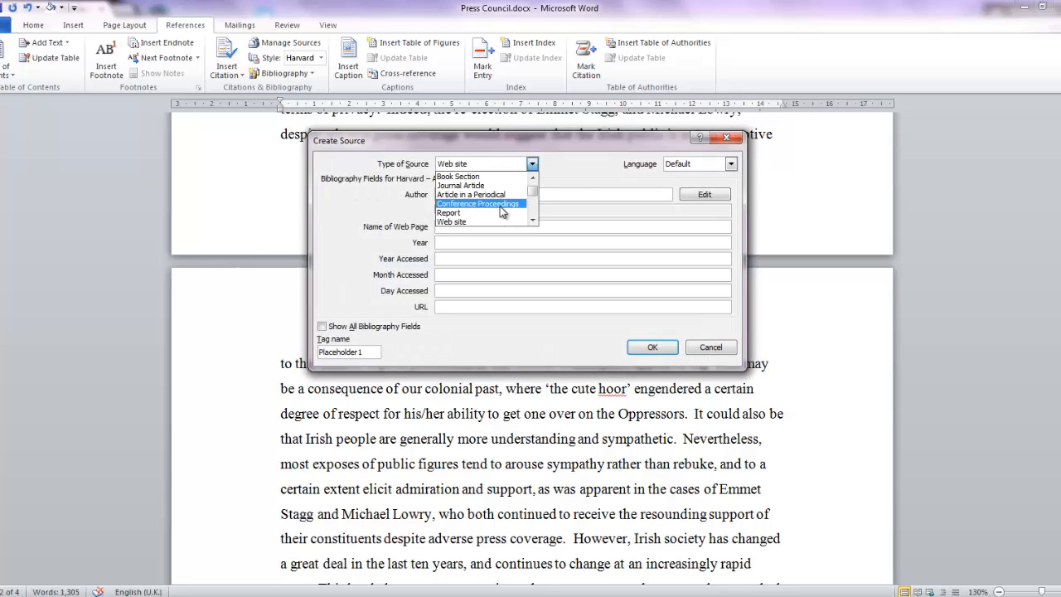
left_click(484, 176)
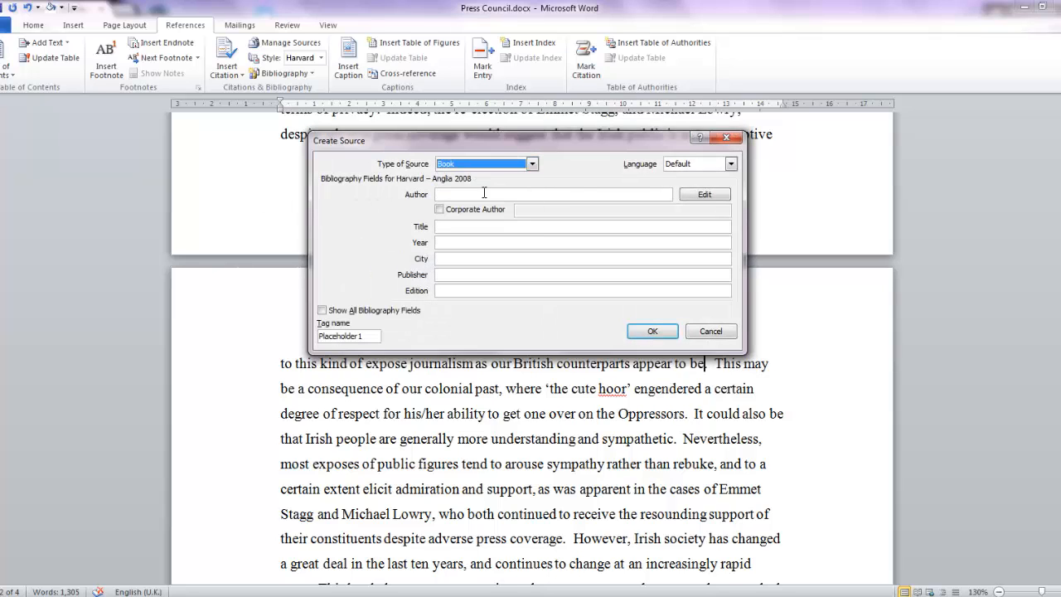
left_click(705, 194)
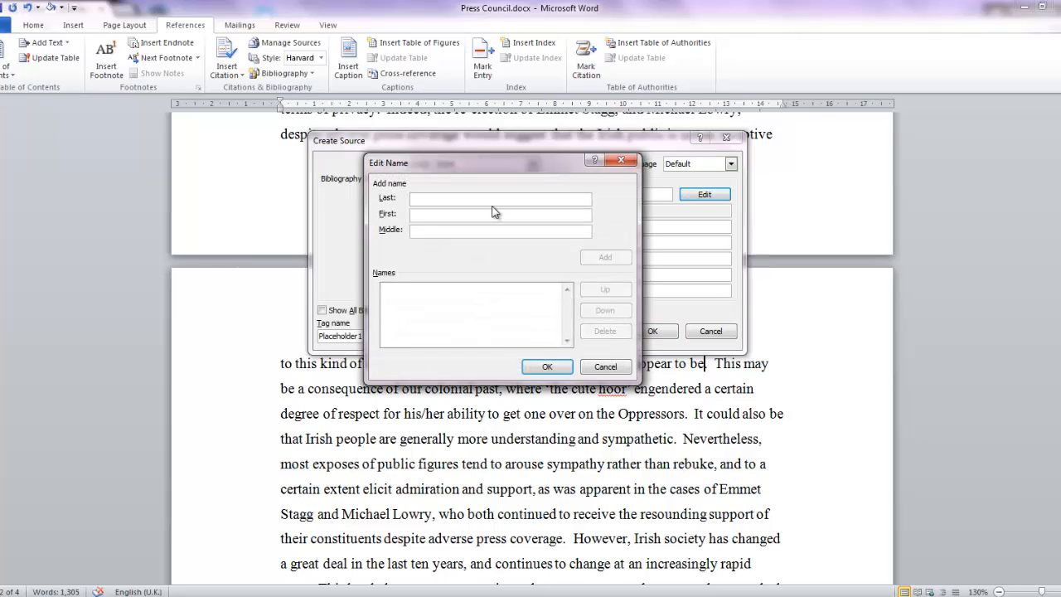
type("Bourke")
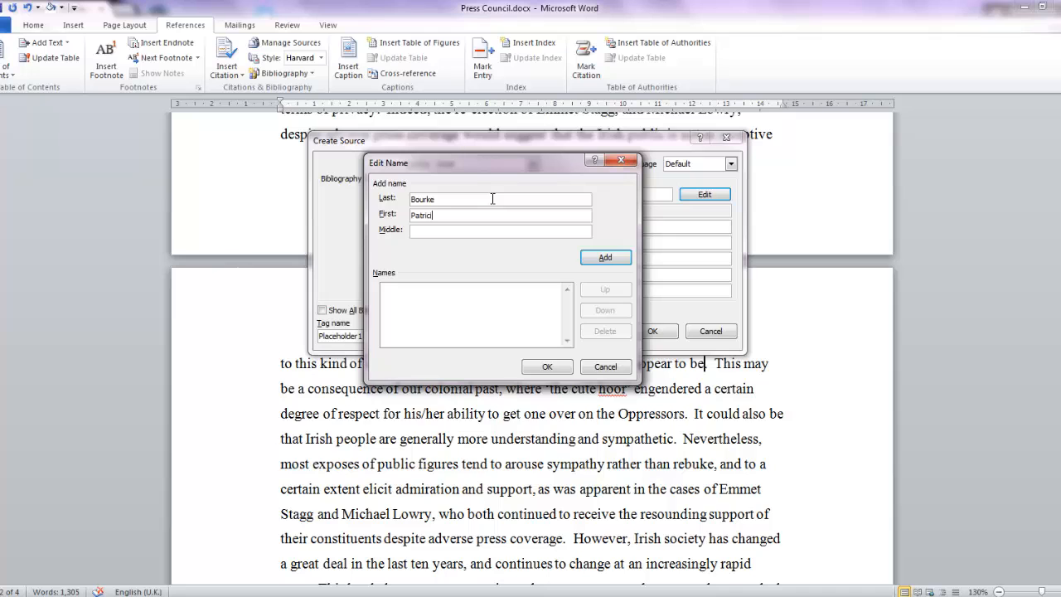
left_click(606, 257)
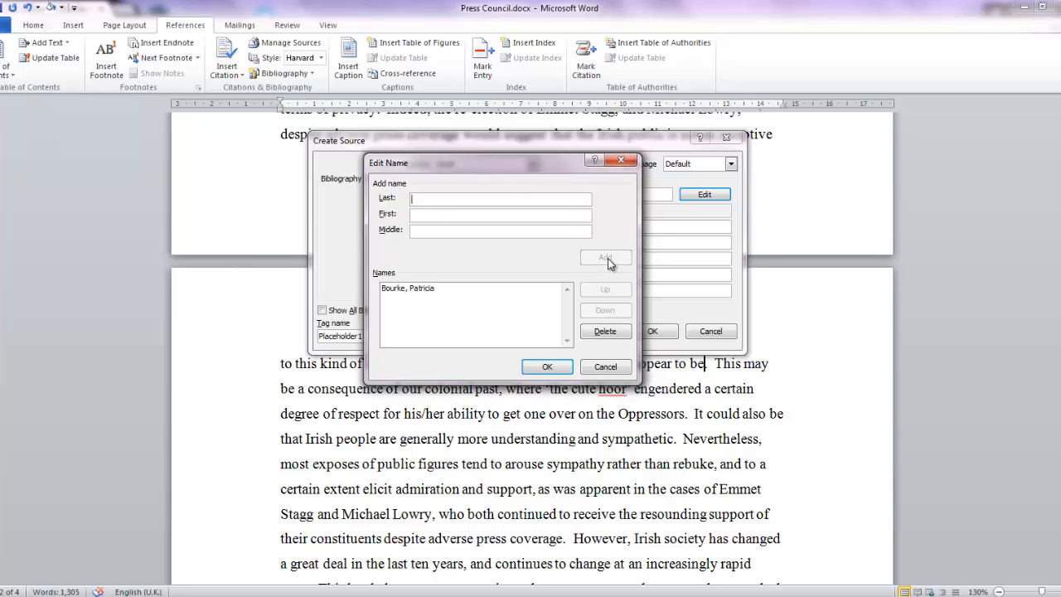
left_click(544, 367)
Step: Complete the book source with title "The BCFE Guide to Effective Study", year 2014, city Dublin and publisher "Good Guides Ltd", and insert its citation
left_click(479, 226)
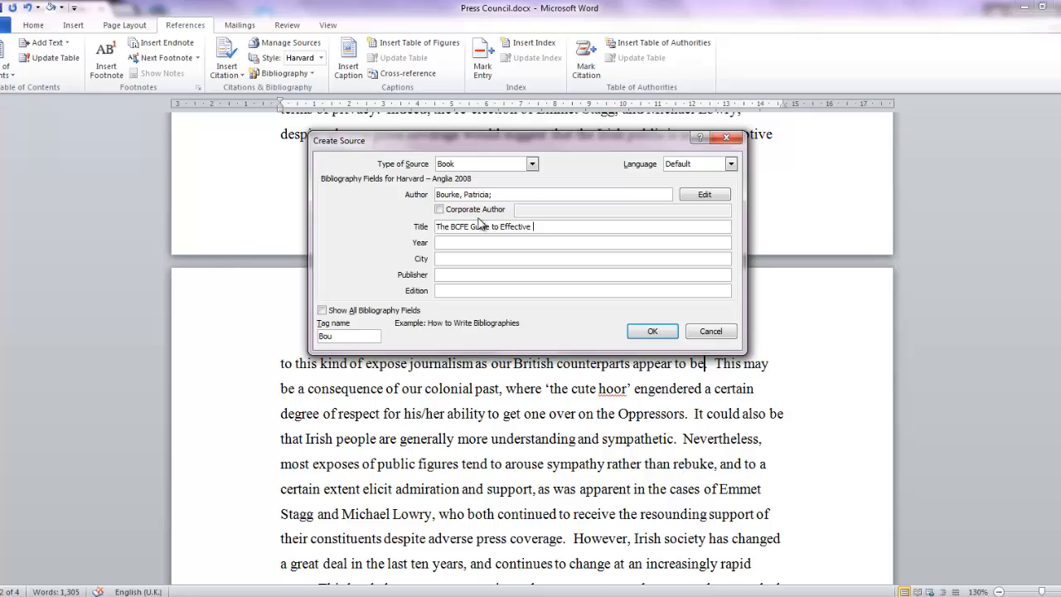
type("The BCFE Guide to Effective Study")
key("Tab")
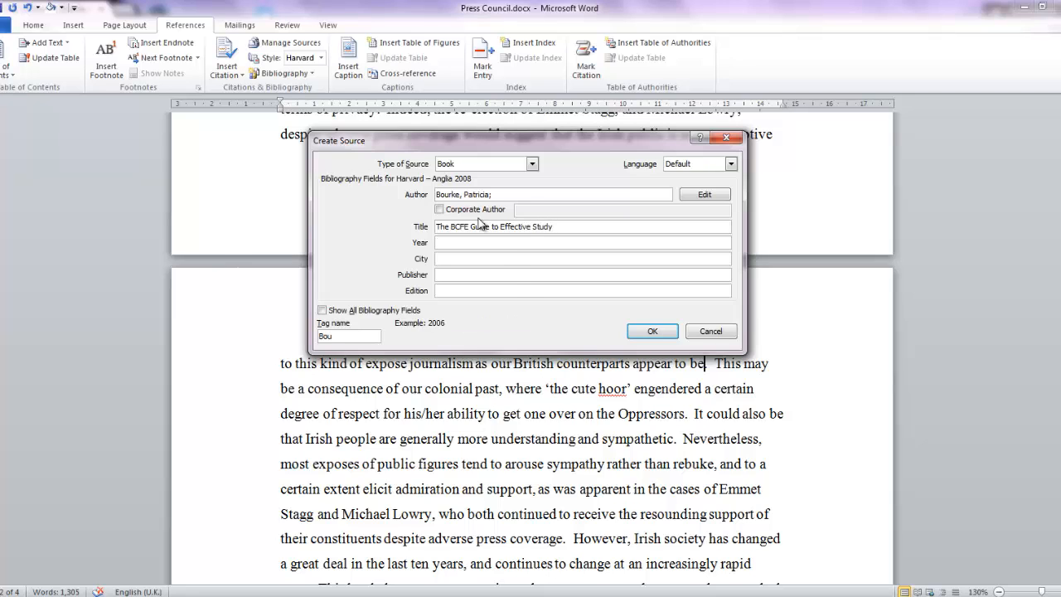
type("2014")
key("Tab")
key("Tab")
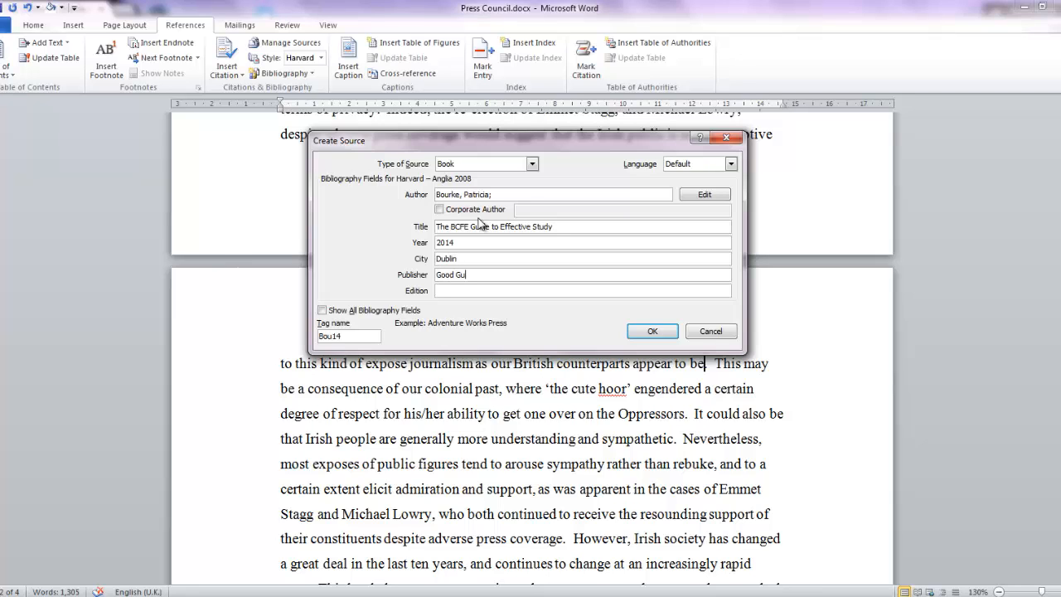
type("Good Guides Ltd")
left_click(322, 311)
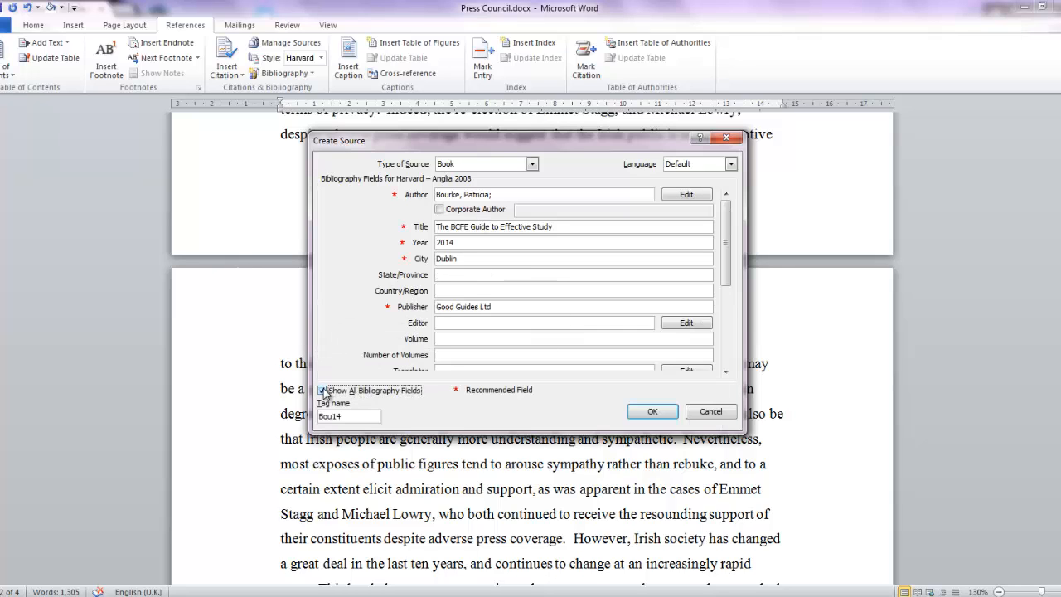
left_click(324, 391)
left_click(661, 331)
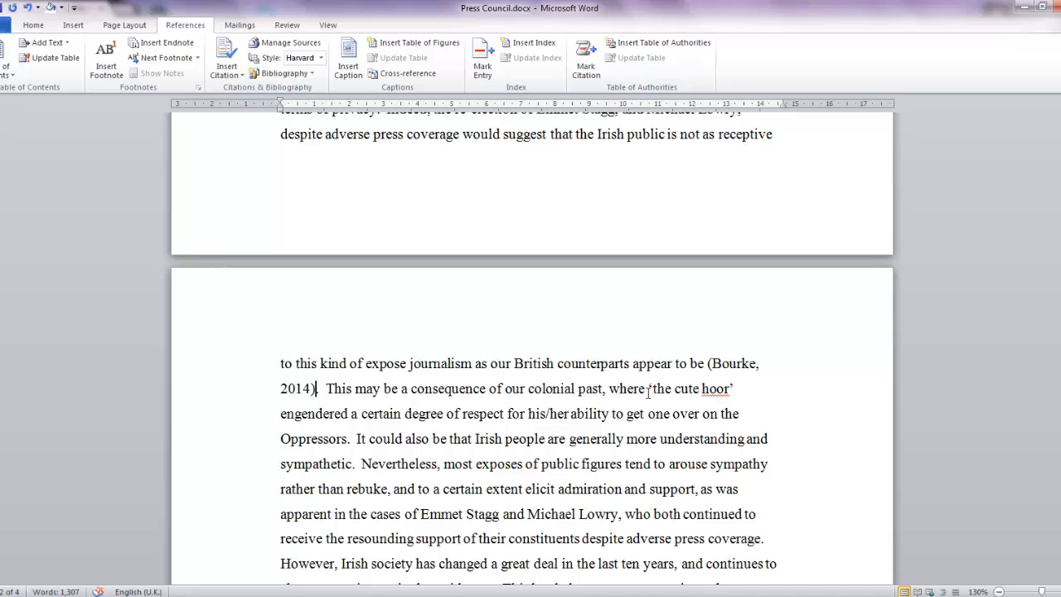
Step: Insert a citation placeholder named "Winter" after "change at an increasingly rapid pace"
scroll(556, 415, "down", 3)
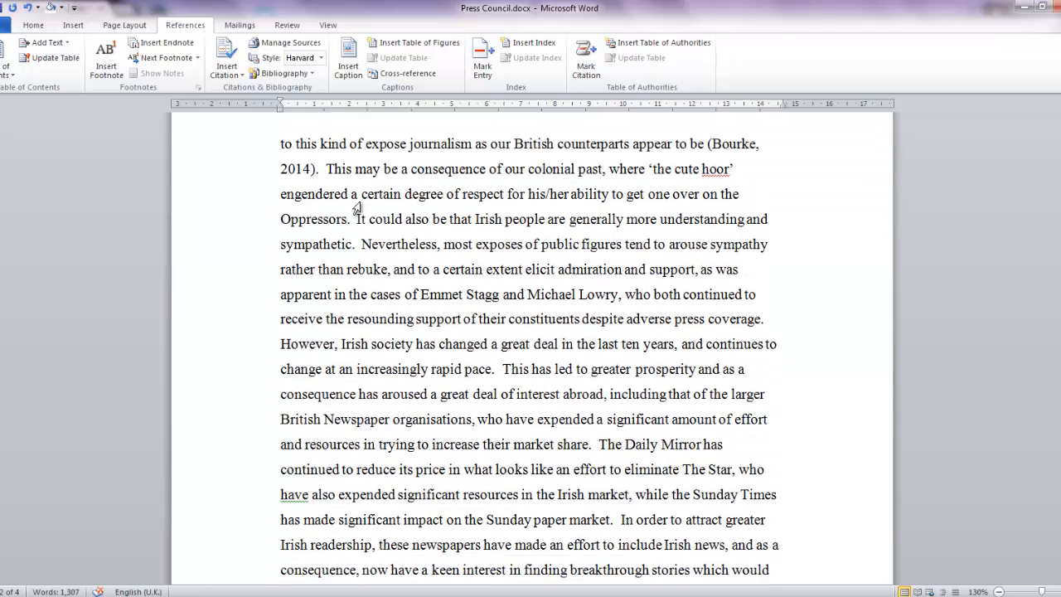
left_click(238, 76)
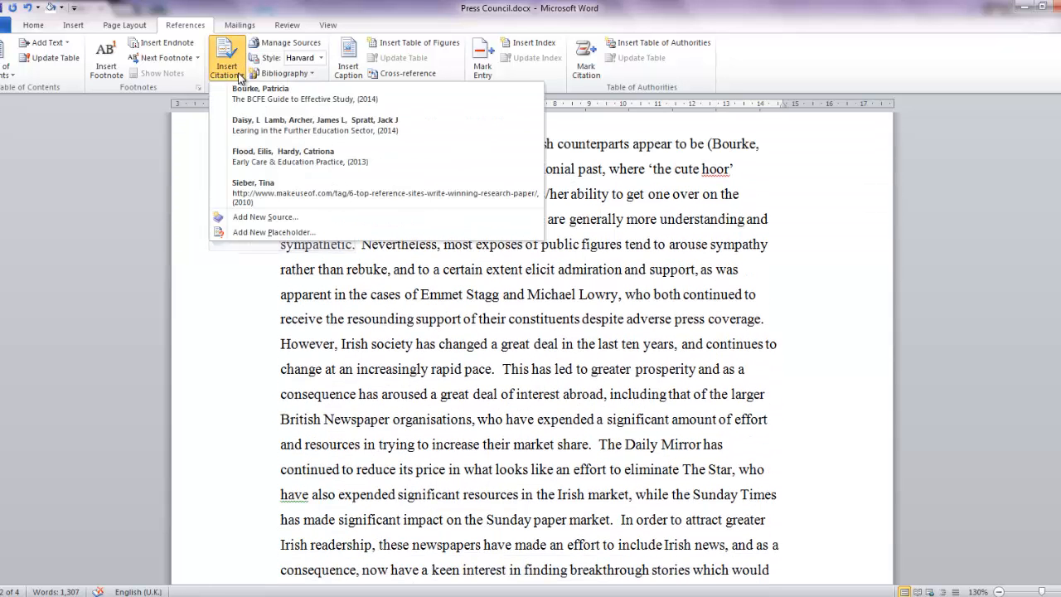
left_click(629, 346)
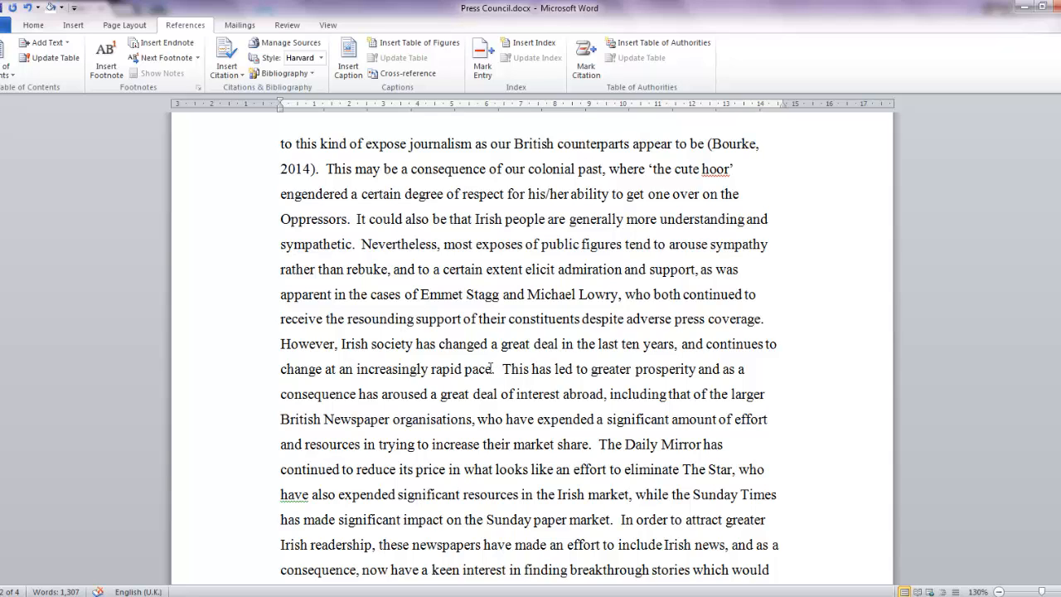
left_click(238, 76)
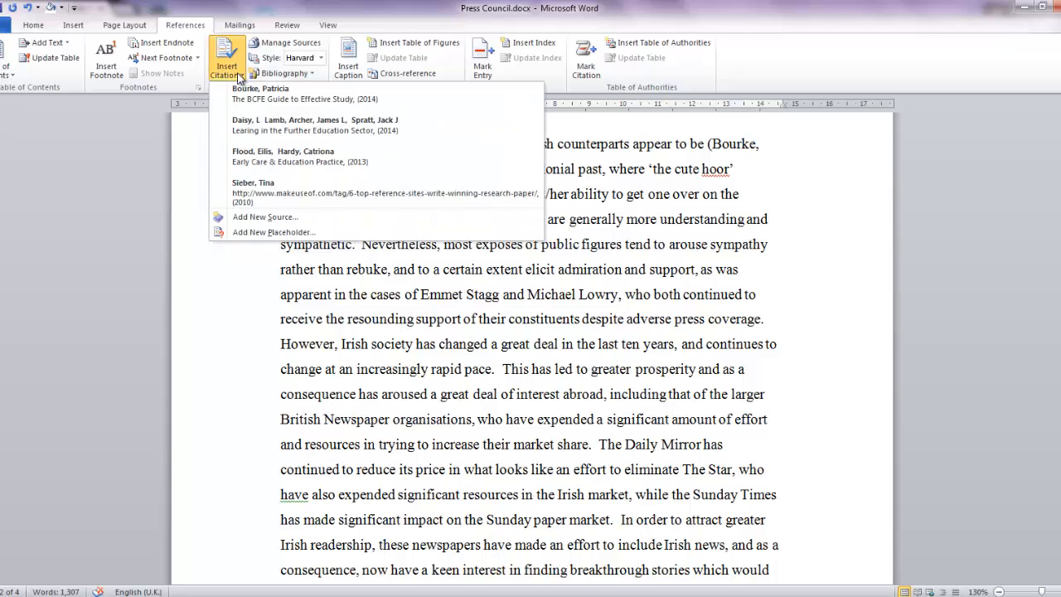
left_click(261, 233)
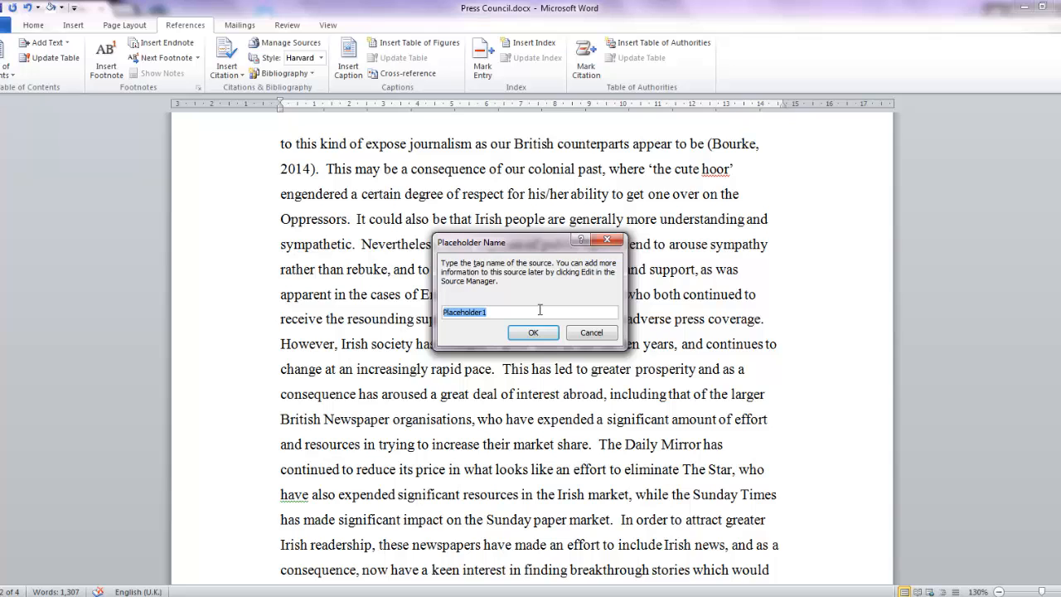
type("Winter")
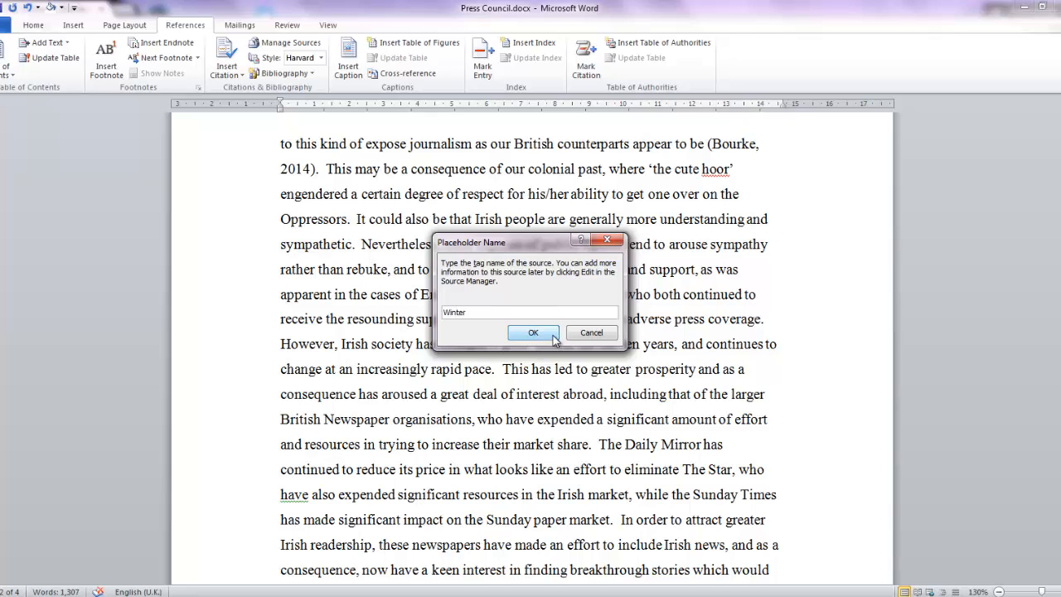
left_click(549, 334)
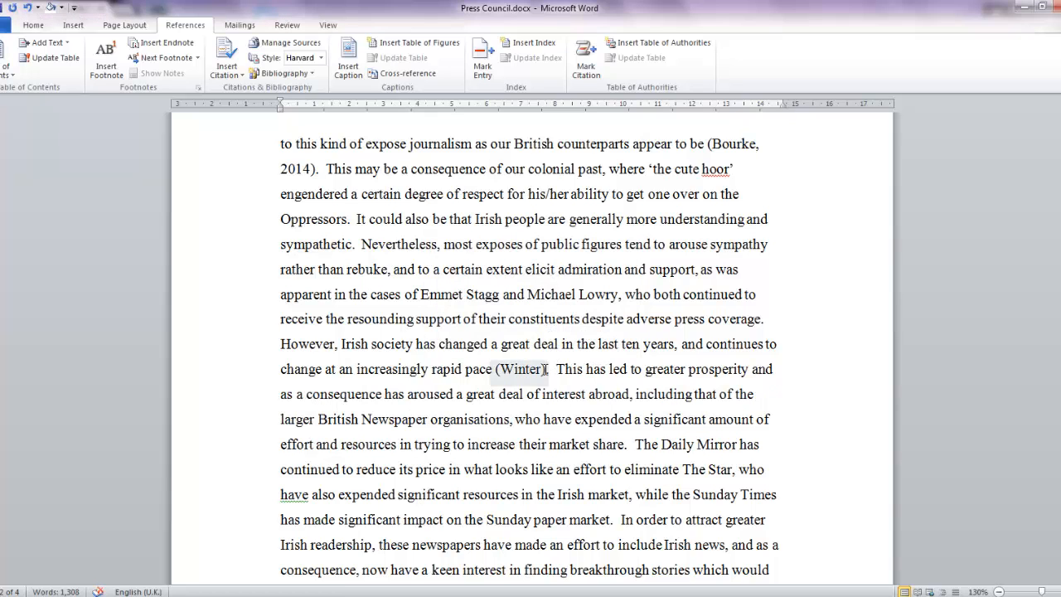
Step: Edit the "Winter" placeholder citation to add page number 323
left_click(522, 369)
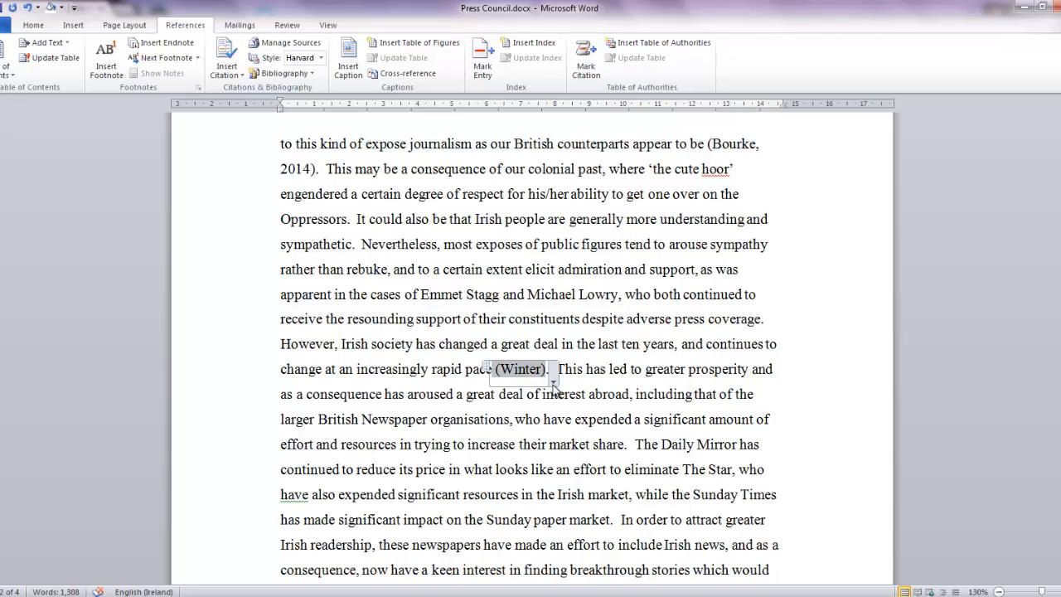
left_click(552, 382)
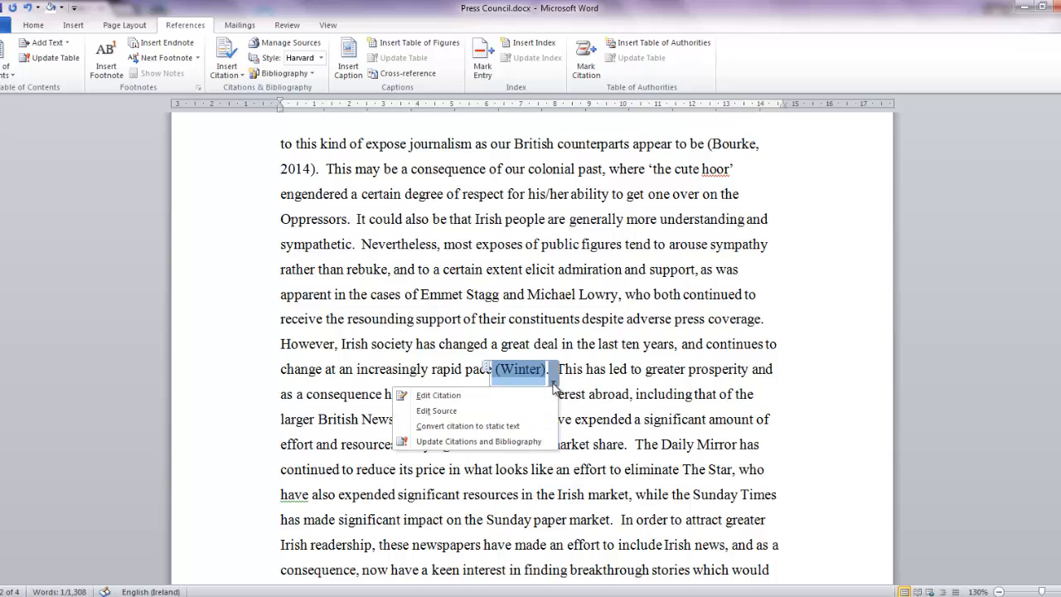
left_click(473, 398)
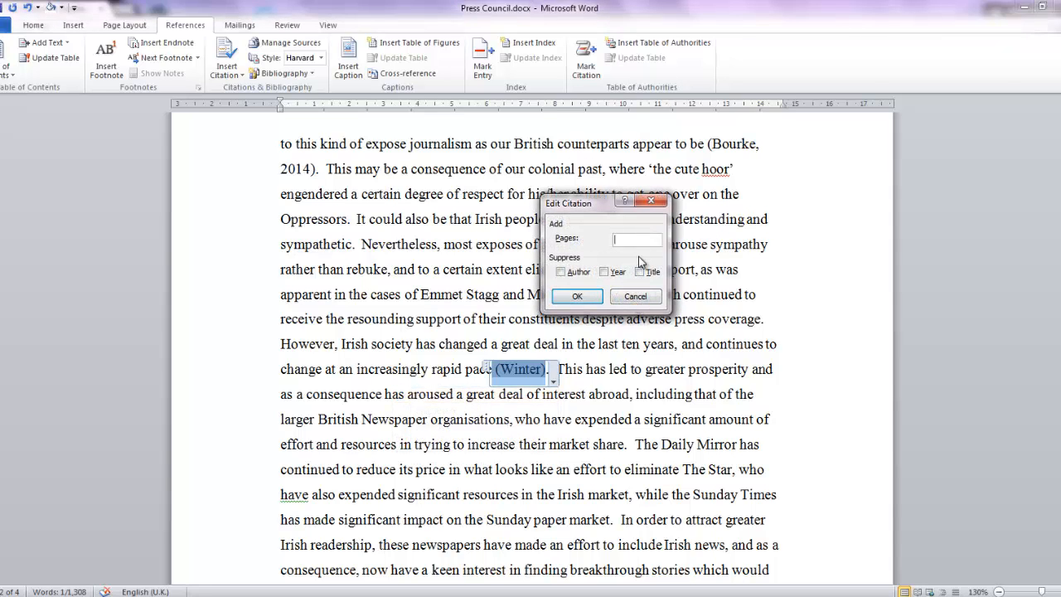
type("323")
left_click(594, 300)
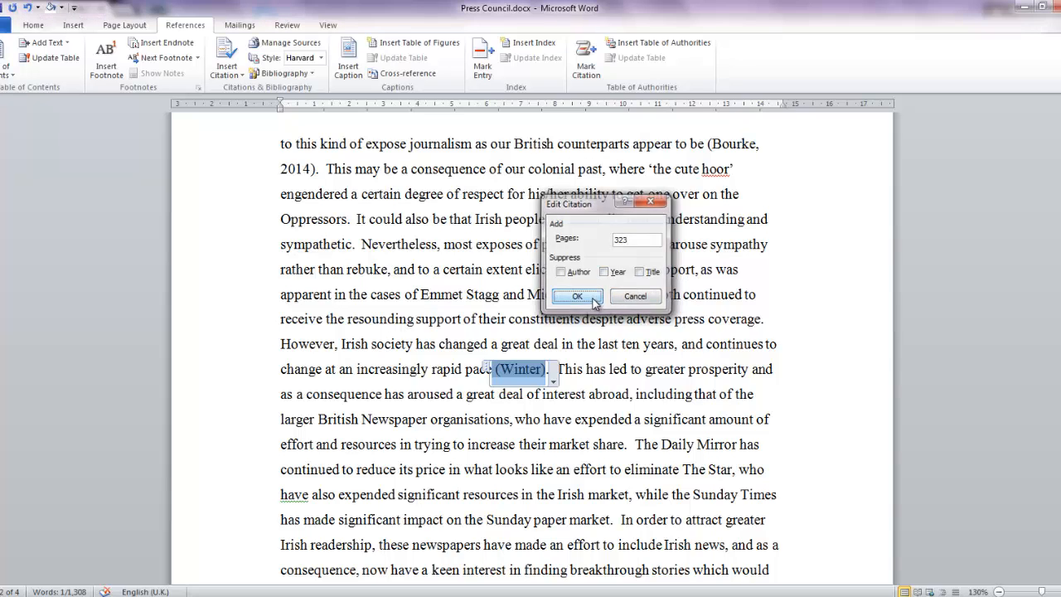
Step: View the source details of the "Winter" placeholder and close them without entering anything
left_click(553, 381)
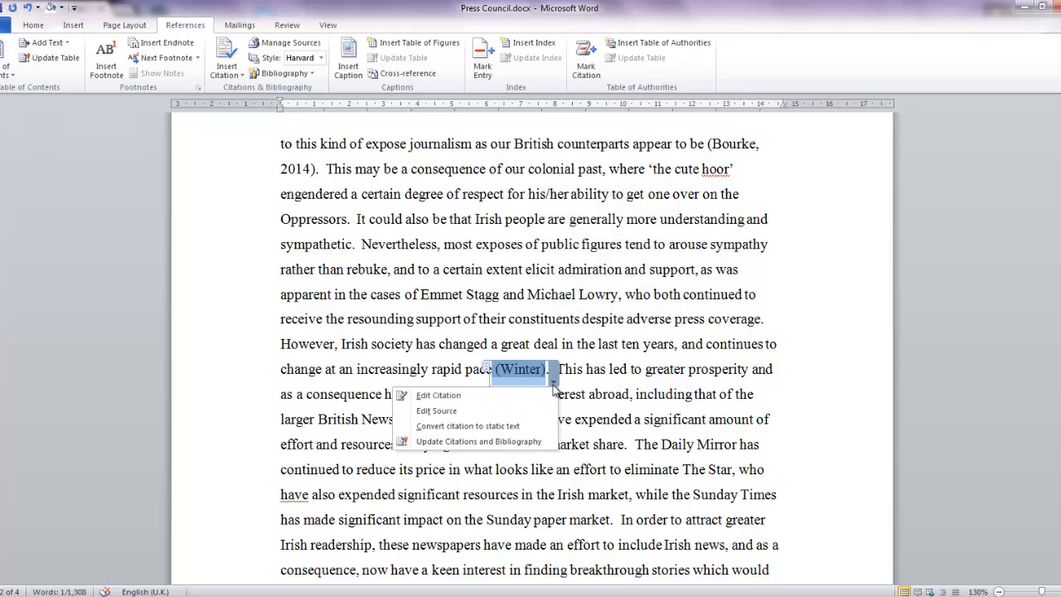
left_click(448, 410)
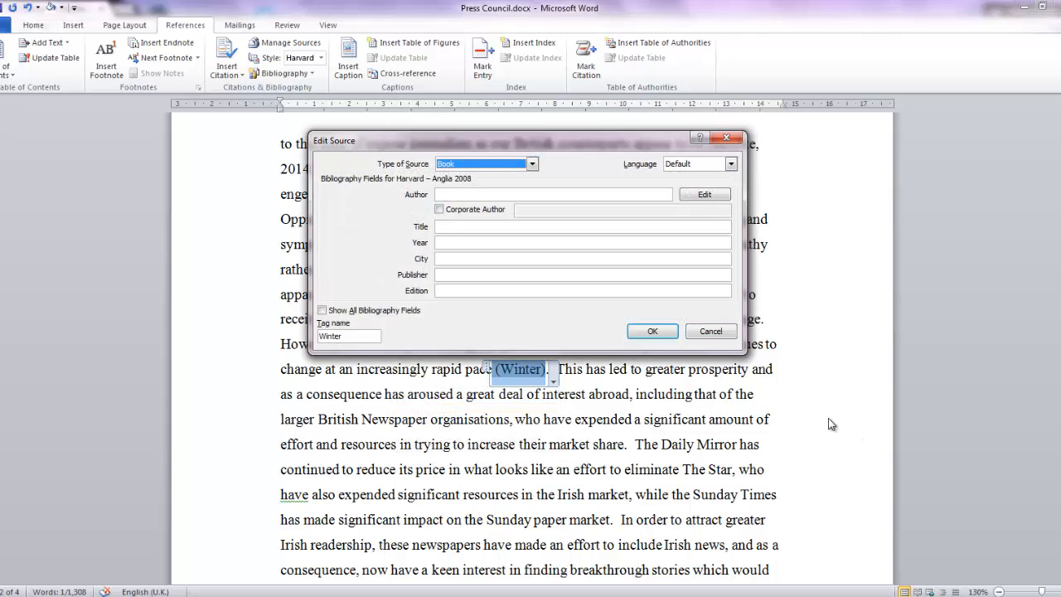
left_click(723, 333)
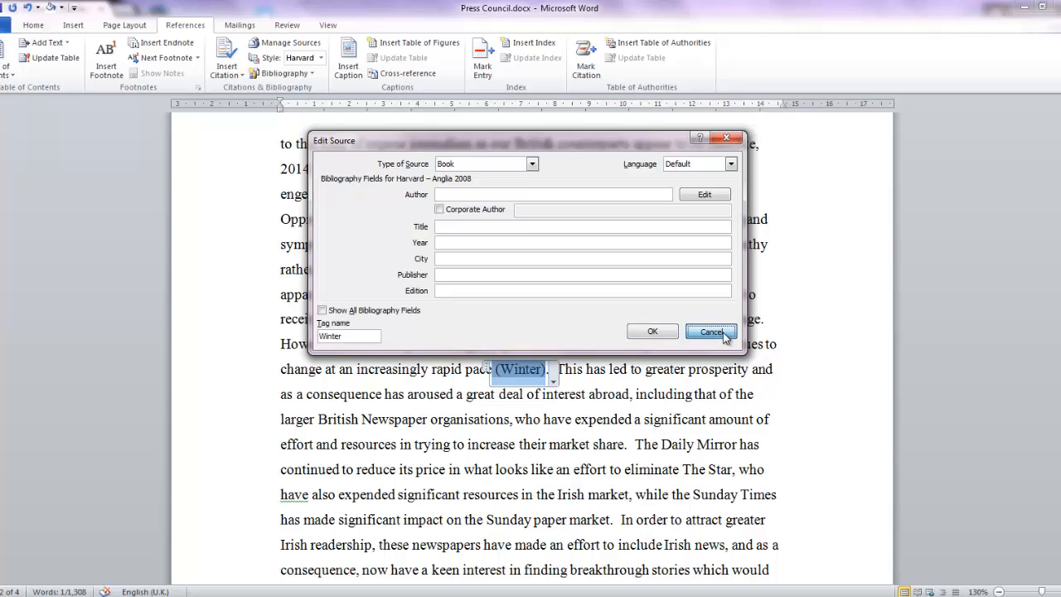
left_click_drag(592, 364, 589, 360)
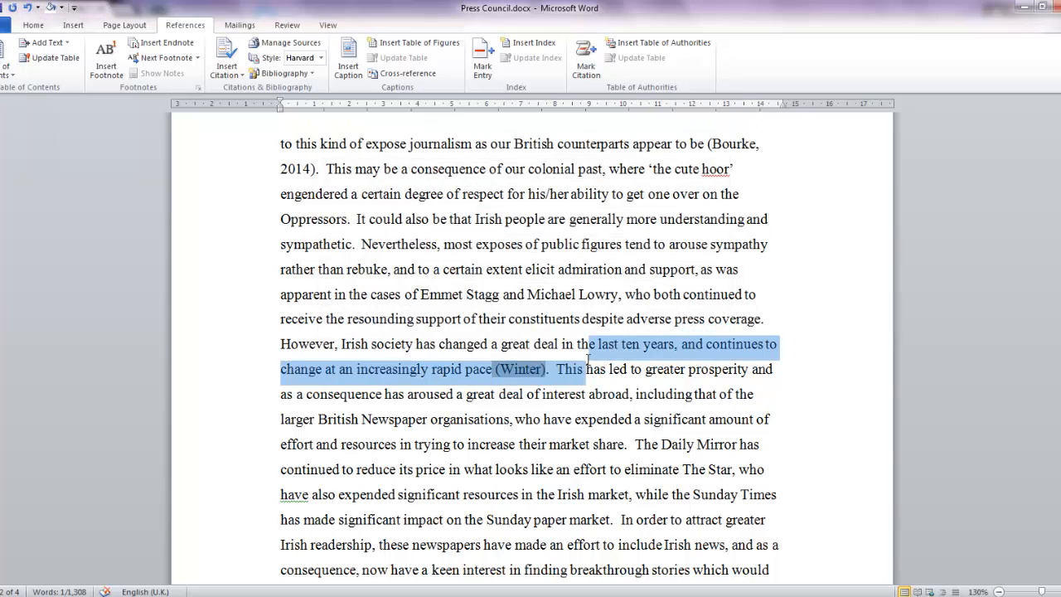
left_click(520, 292)
Step: Add page number 25 to the citation after the question "Does Ireland Need a Press Council?" in the first paragraph
scroll(519, 286, "up", 1)
scroll(519, 286, "up", 12)
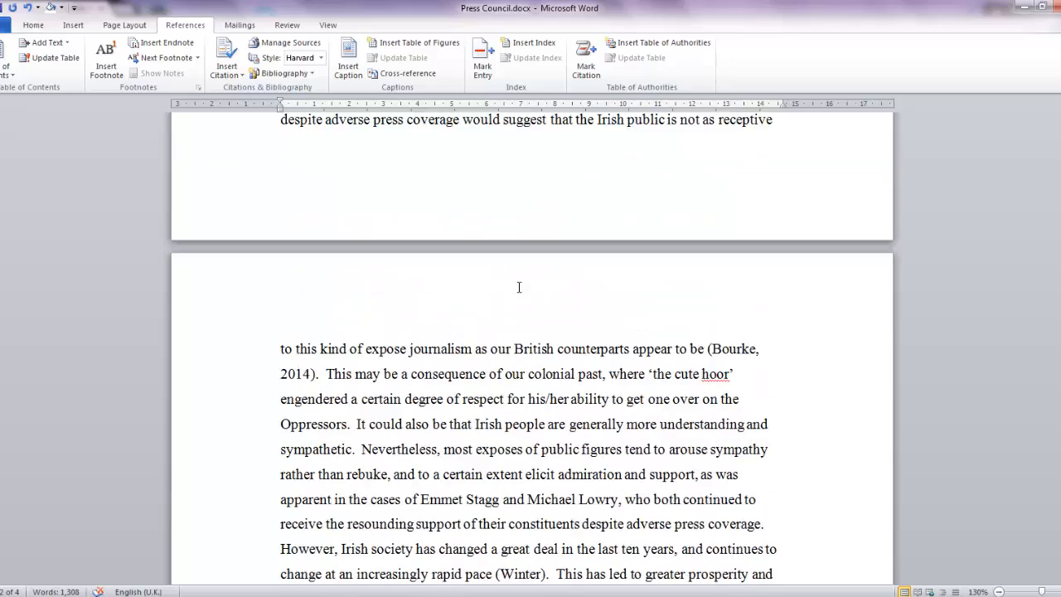
scroll(521, 289, "up", 5)
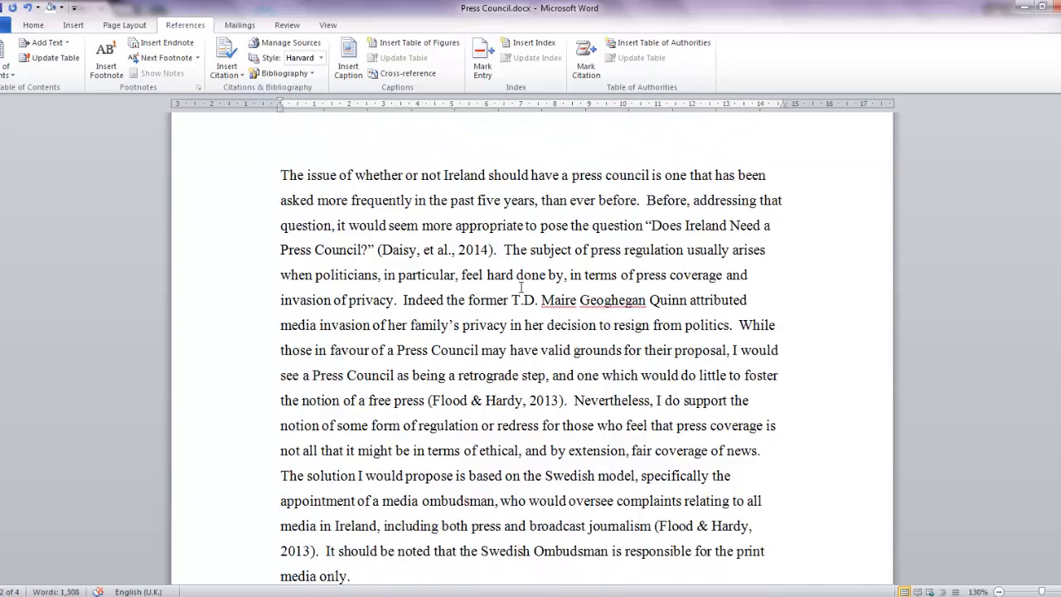
scroll(517, 277, "down", 3)
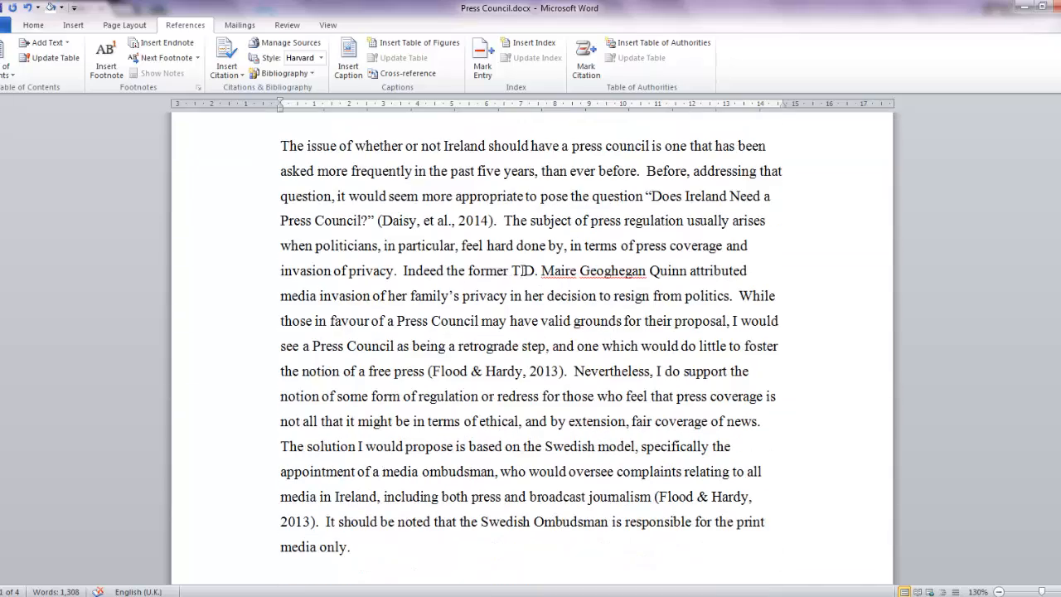
left_click(427, 220)
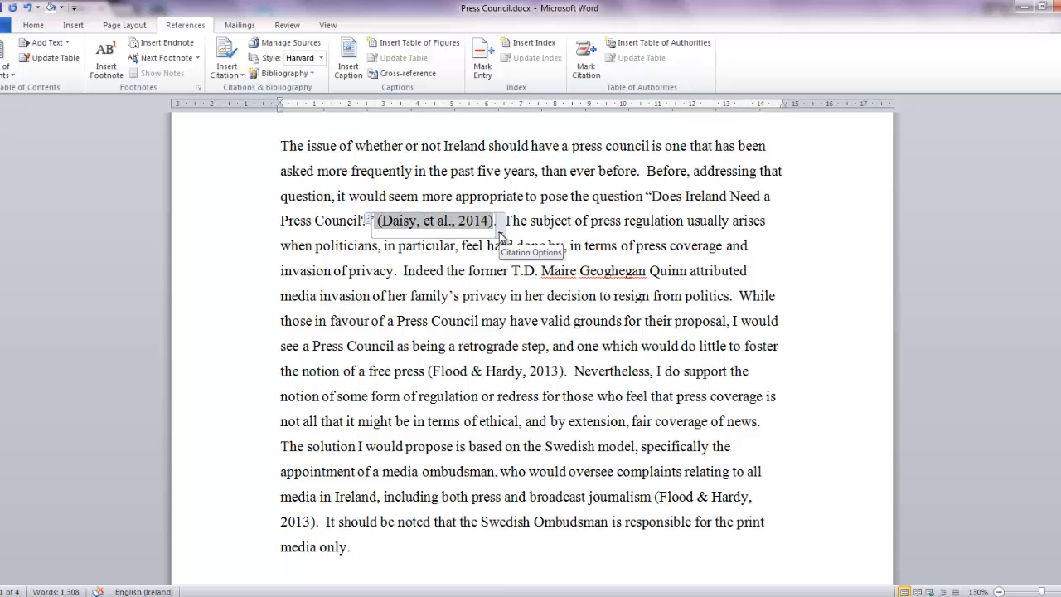
left_click(499, 235)
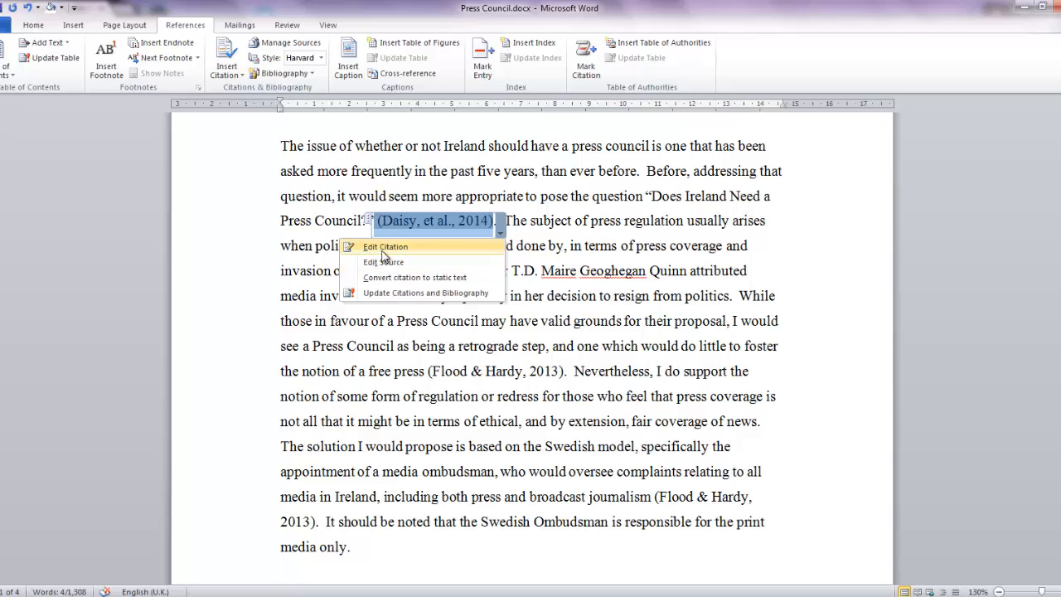
left_click(383, 248)
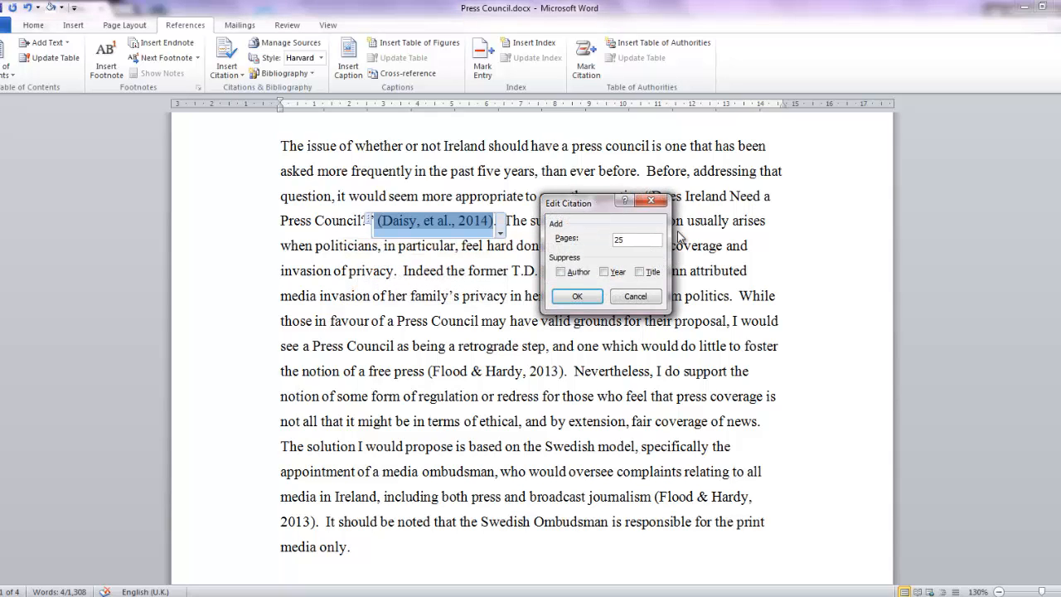
left_click(577, 298)
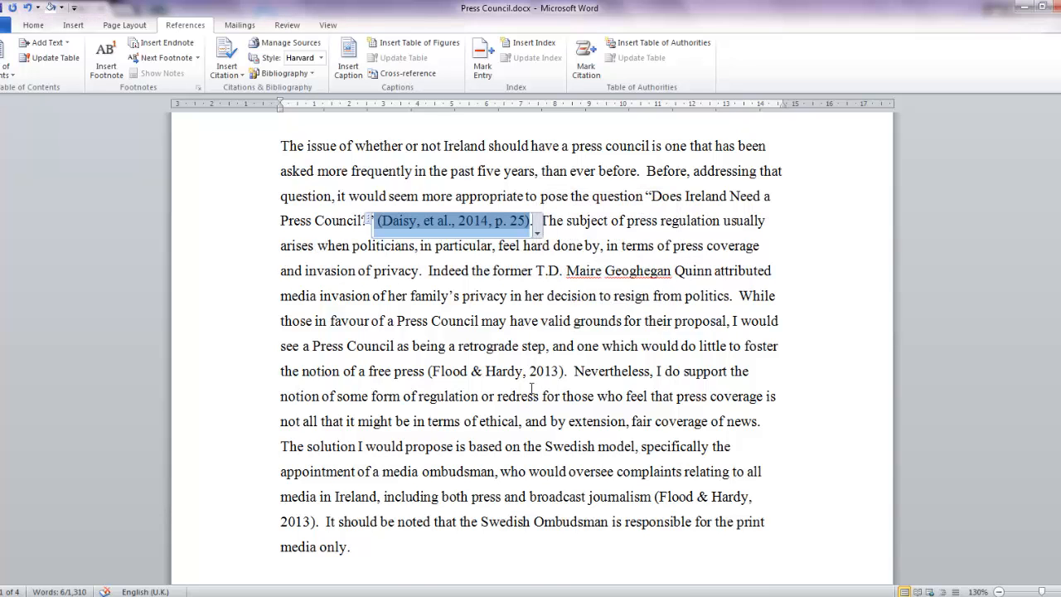
Step: Add page number 657 to the citation after "the notion of a free press" in the first paragraph
scroll(531, 387, "down", 1)
left_click(524, 313)
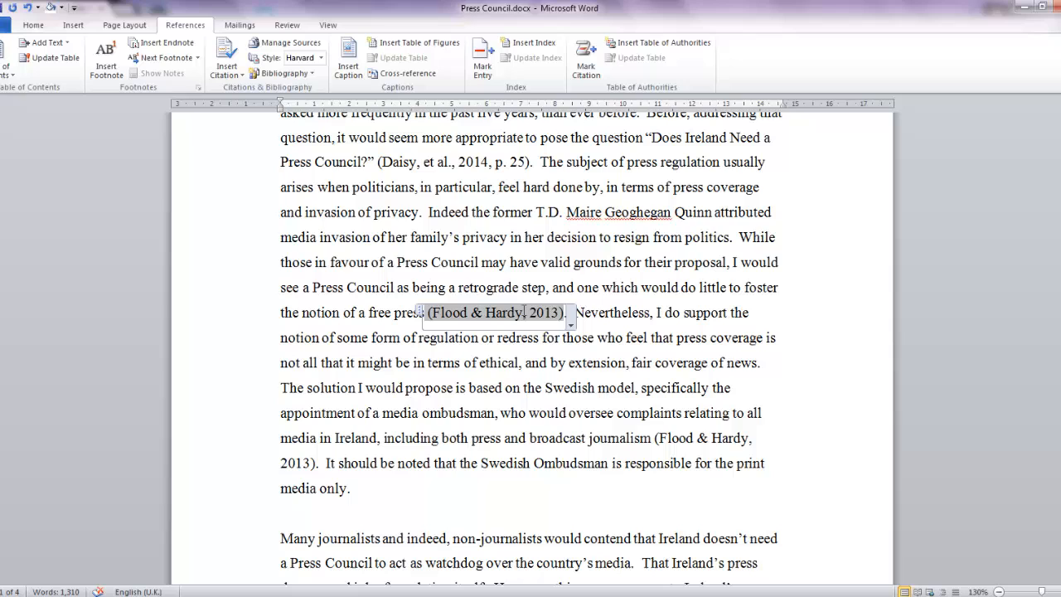
left_click(570, 326)
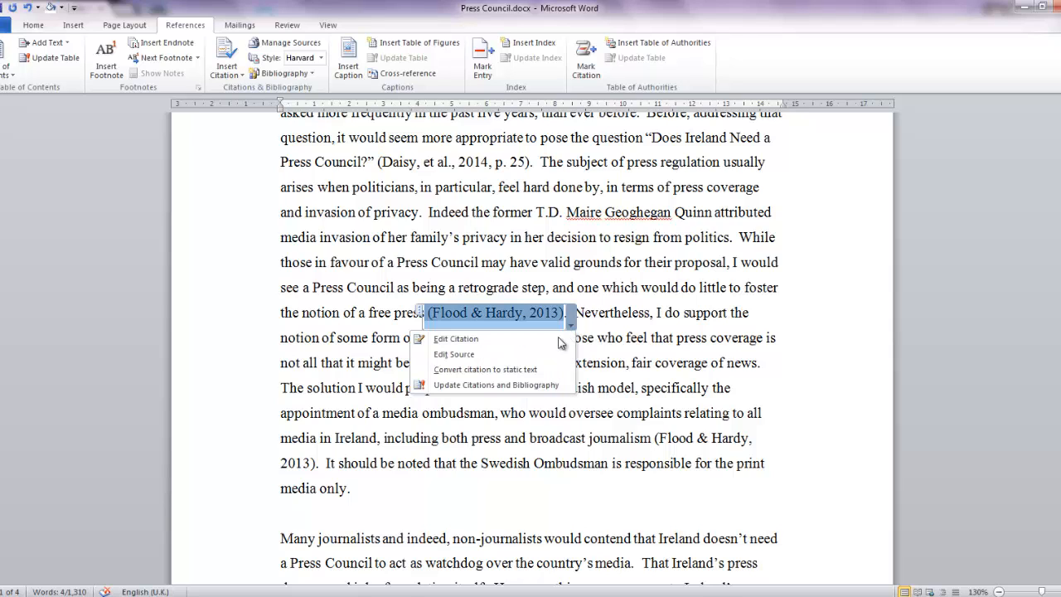
left_click(474, 340)
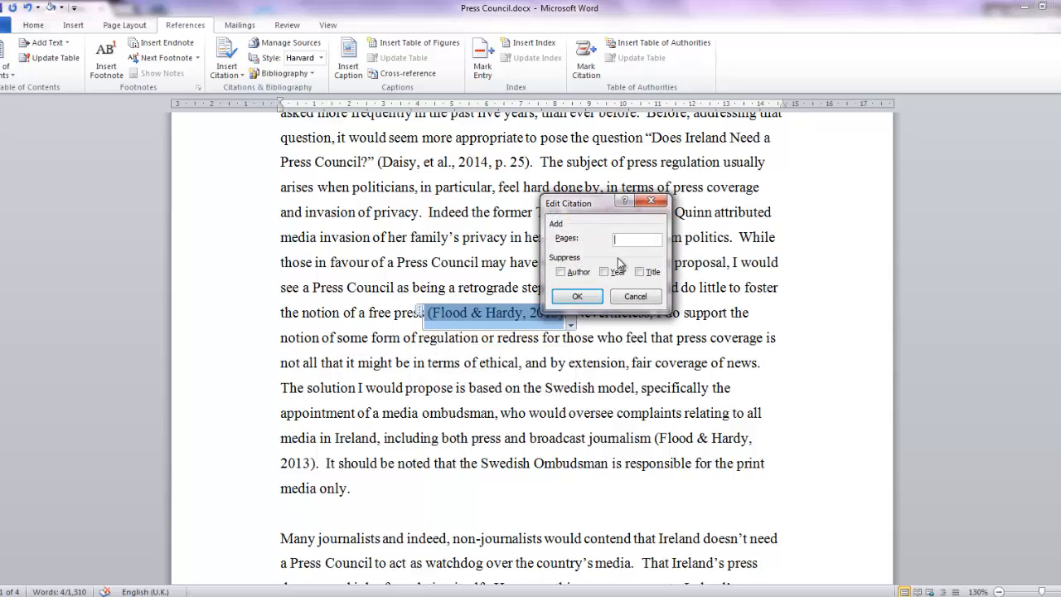
type("657")
left_click(589, 298)
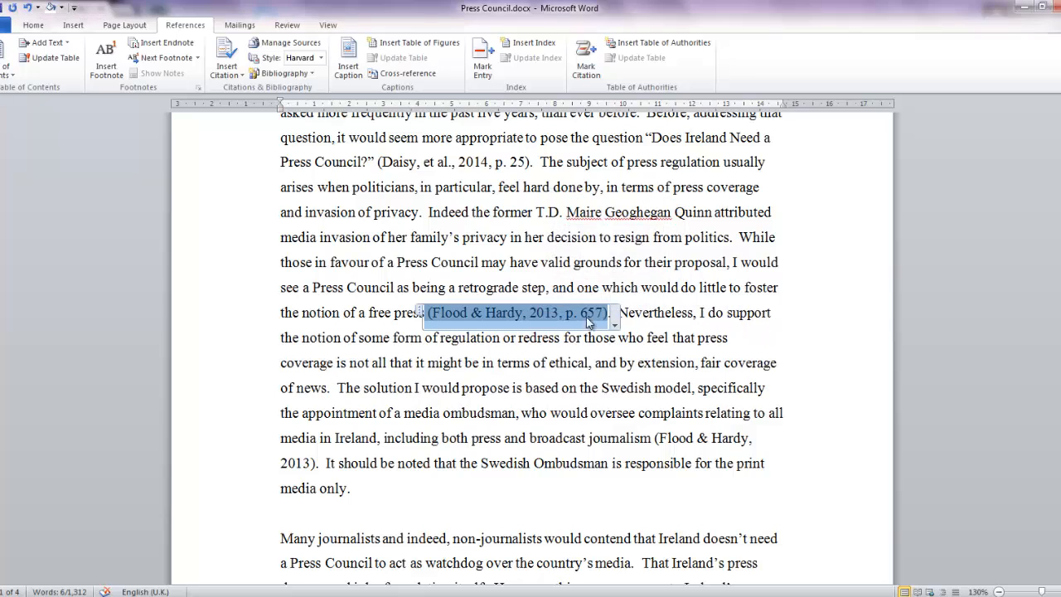
Step: View the source details of the citation after "the notion of a free press" and close them without changes
left_click(614, 326)
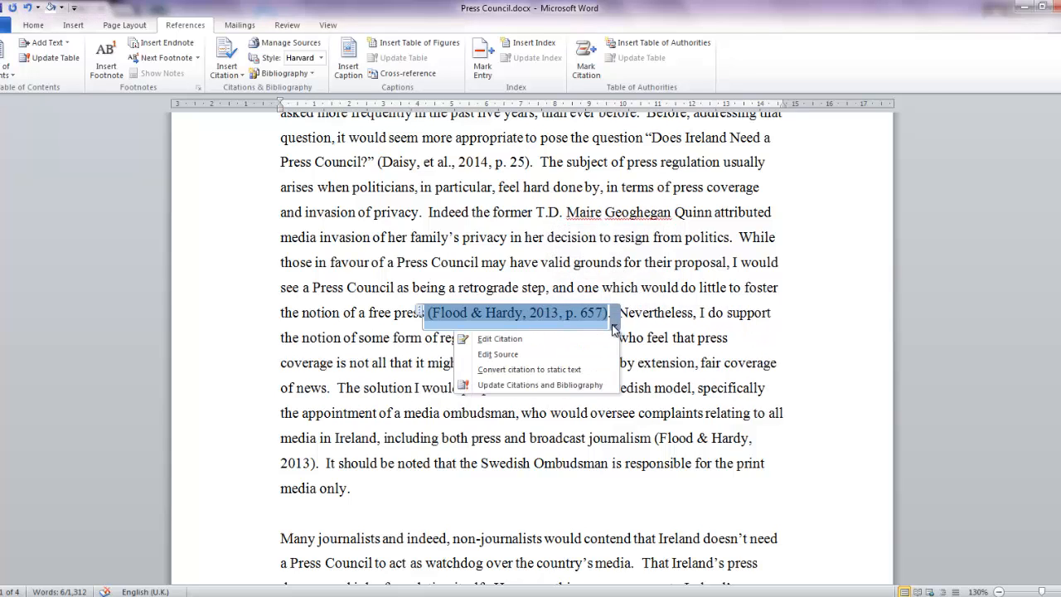
left_click(499, 354)
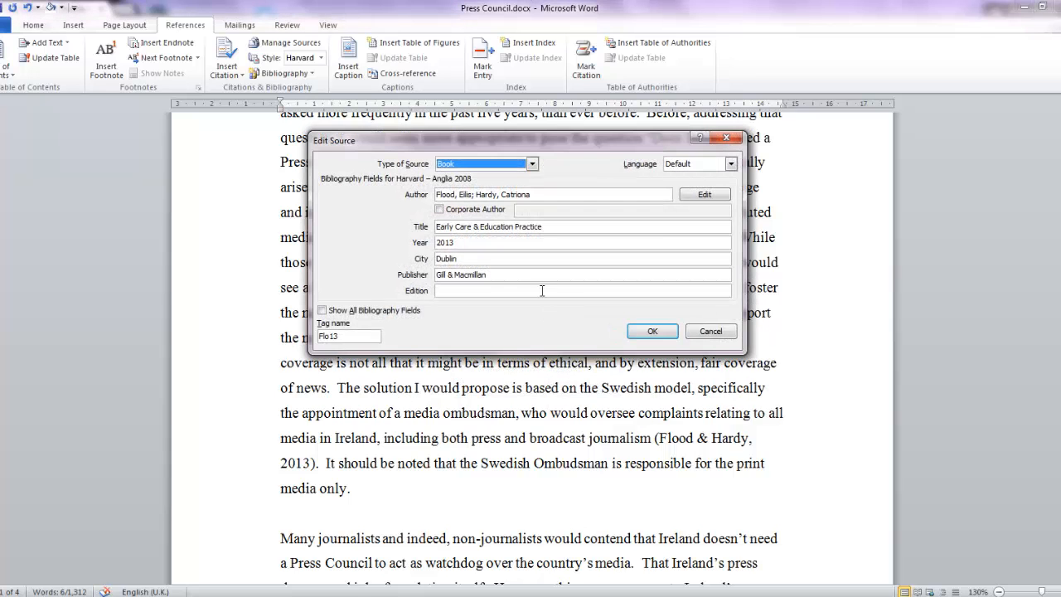
left_click(711, 331)
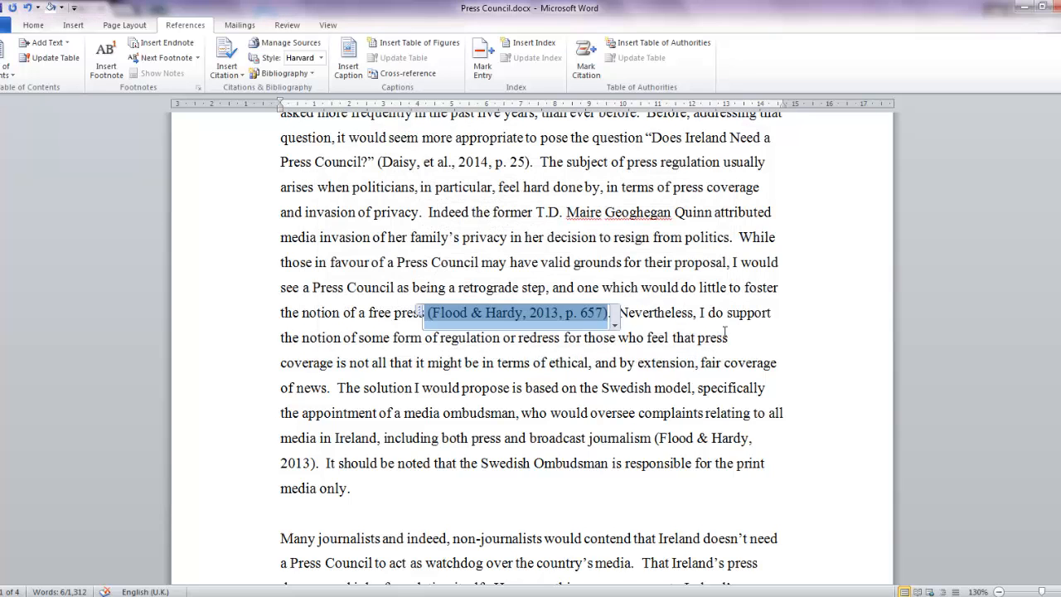
left_click(288, 295)
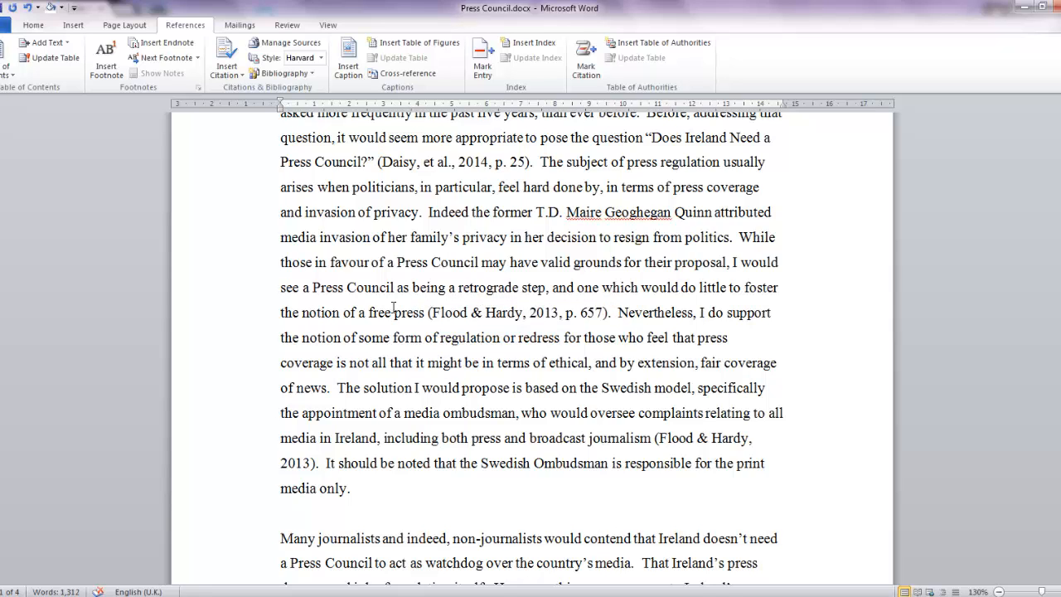
Step: Insert a page break below the final paragraph at the end of the document
scroll(394, 309, "down", 15)
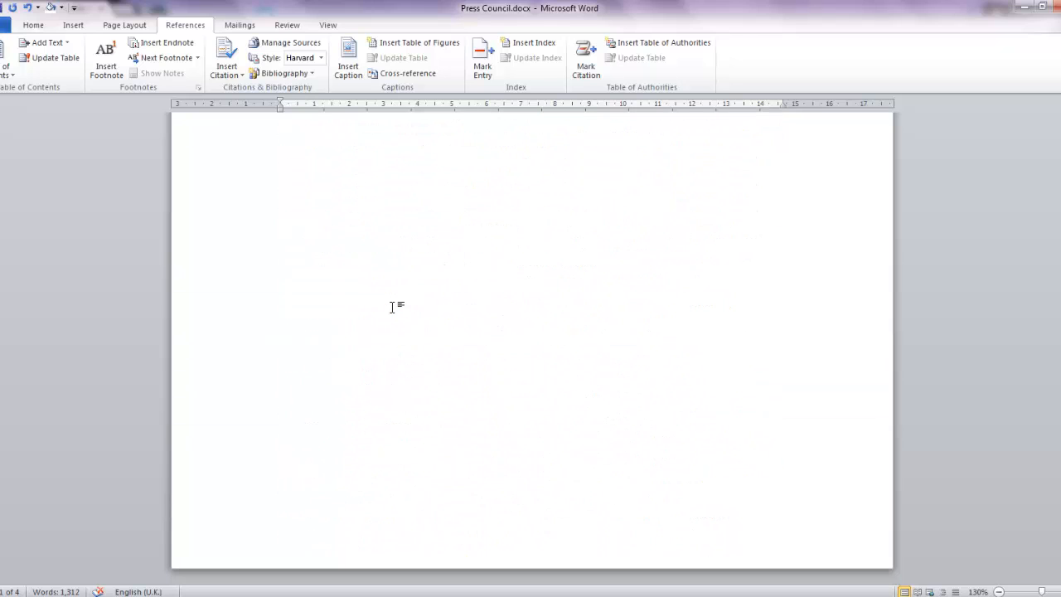
left_click(534, 371)
scroll(547, 243, "up", 2)
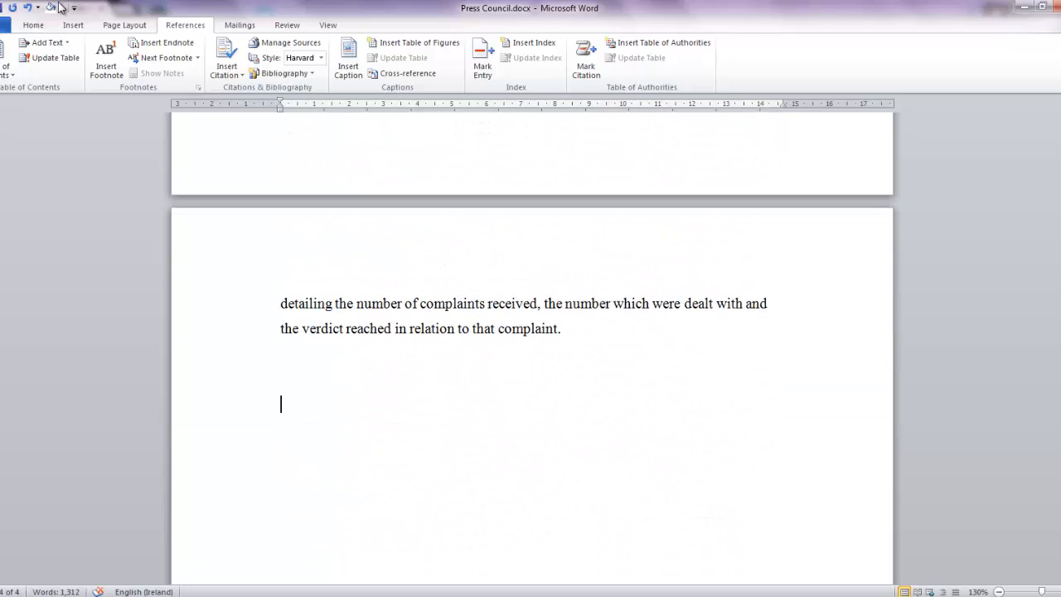
left_click(73, 25)
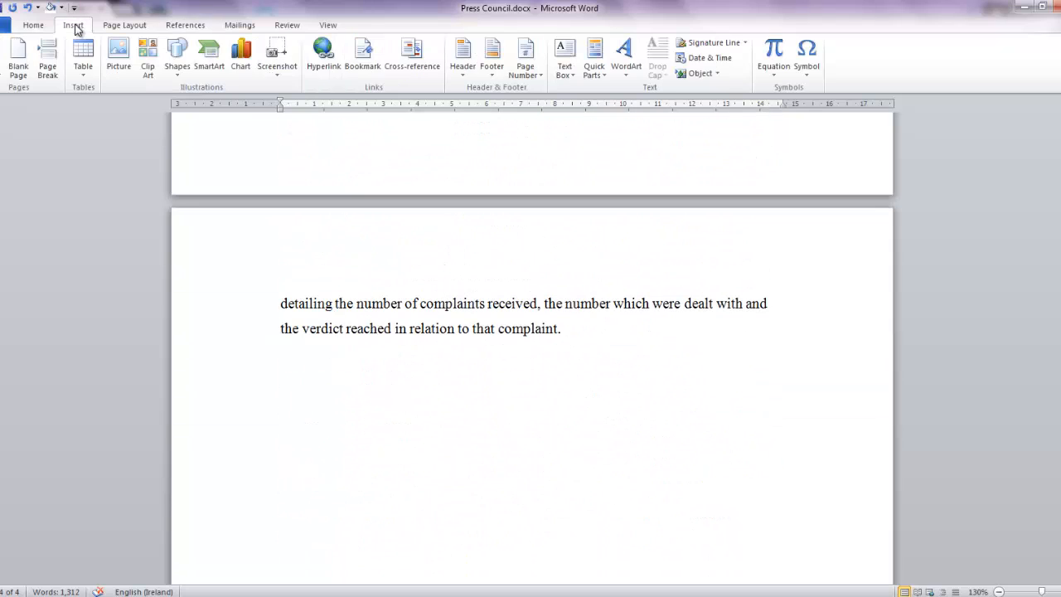
left_click(47, 57)
scroll(561, 478, "down", 3)
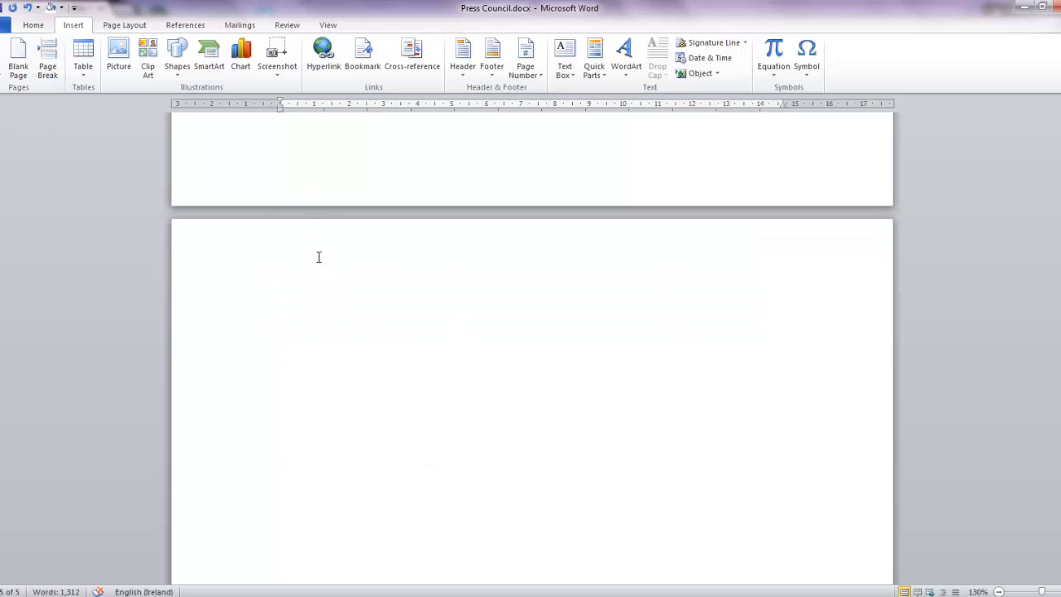
Step: Insert the built-in "Bibliography" layout on the new last page and select the bibliography block
left_click(198, 27)
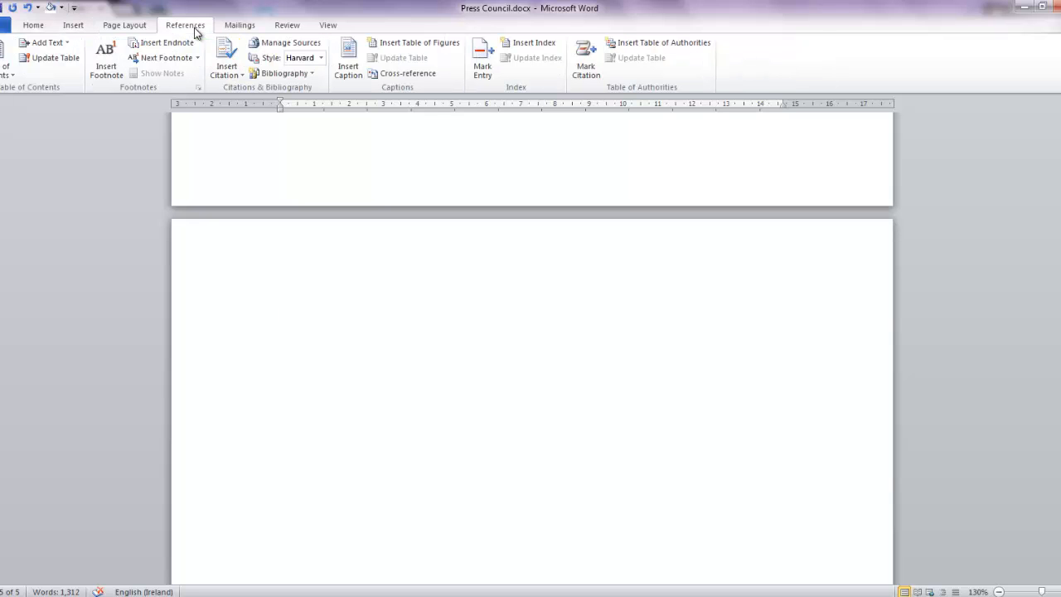
left_click(311, 74)
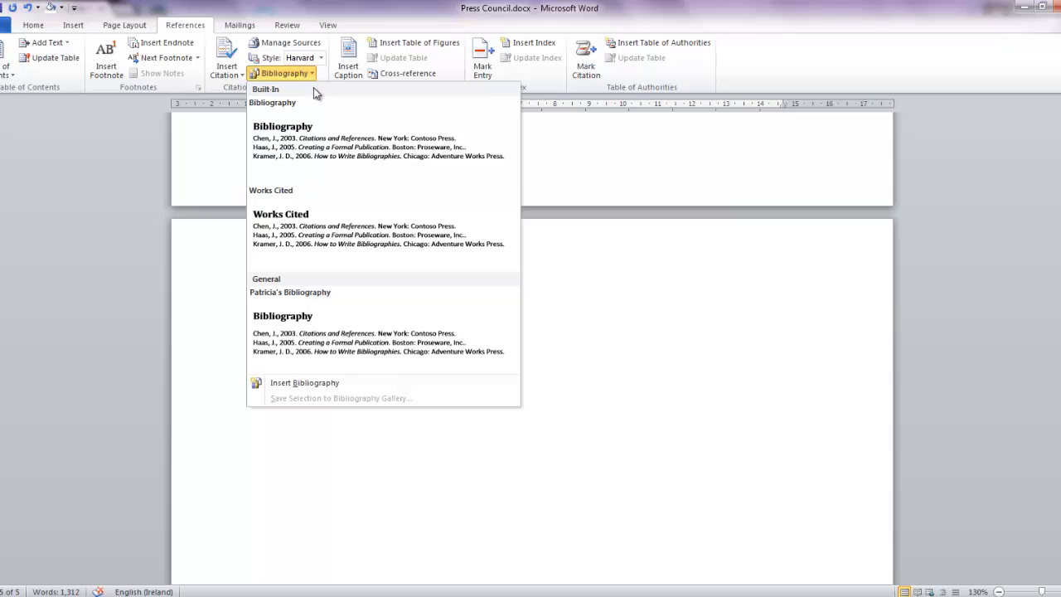
left_click(325, 131)
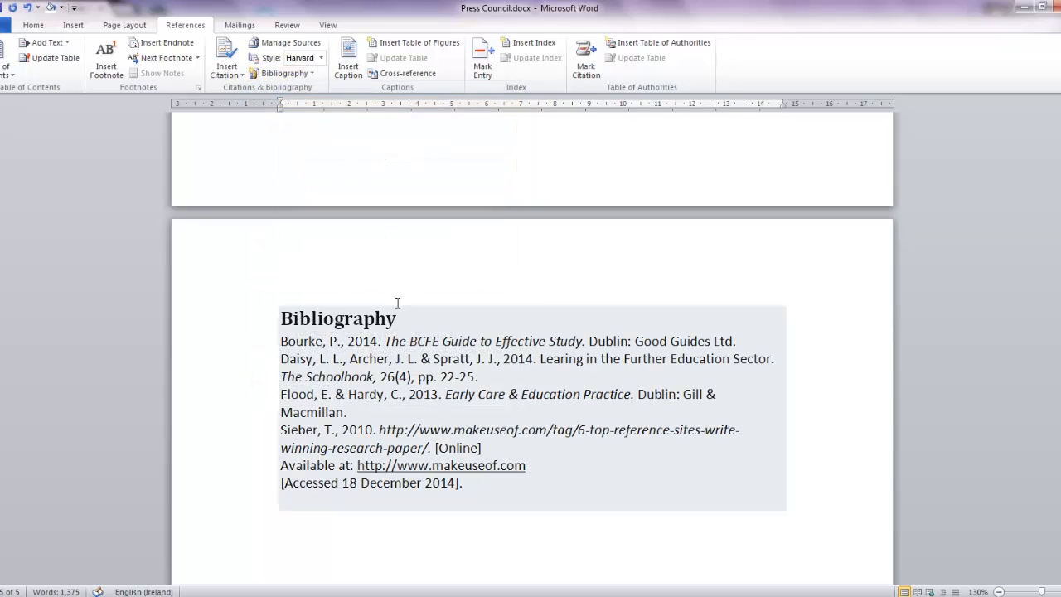
left_click(433, 391)
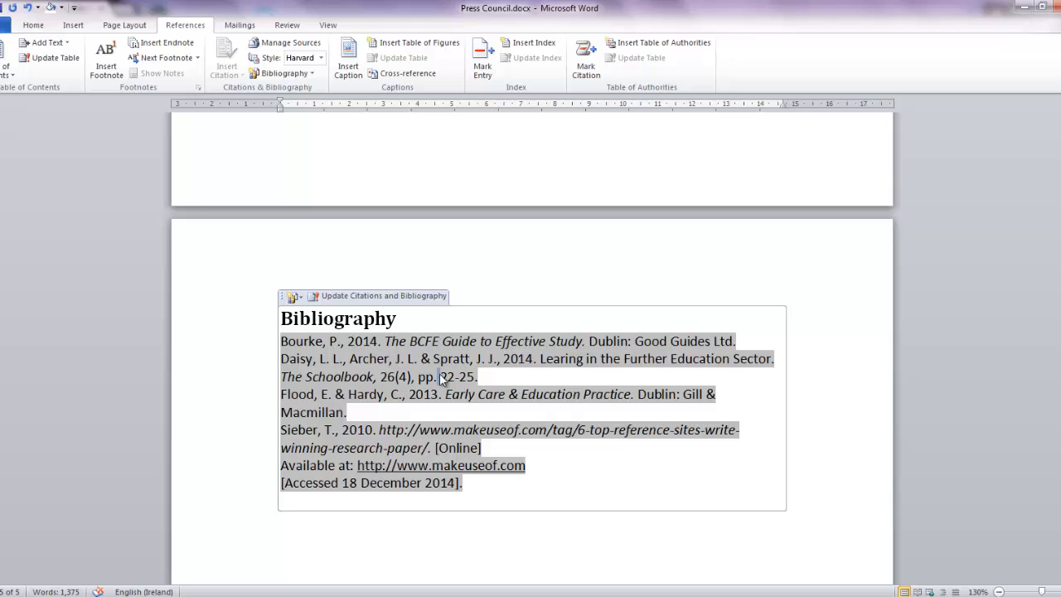
Step: Start a new book source for a citation after "there will always be conflicting issues" and add the author's last and first name
scroll(439, 376, "up", 10)
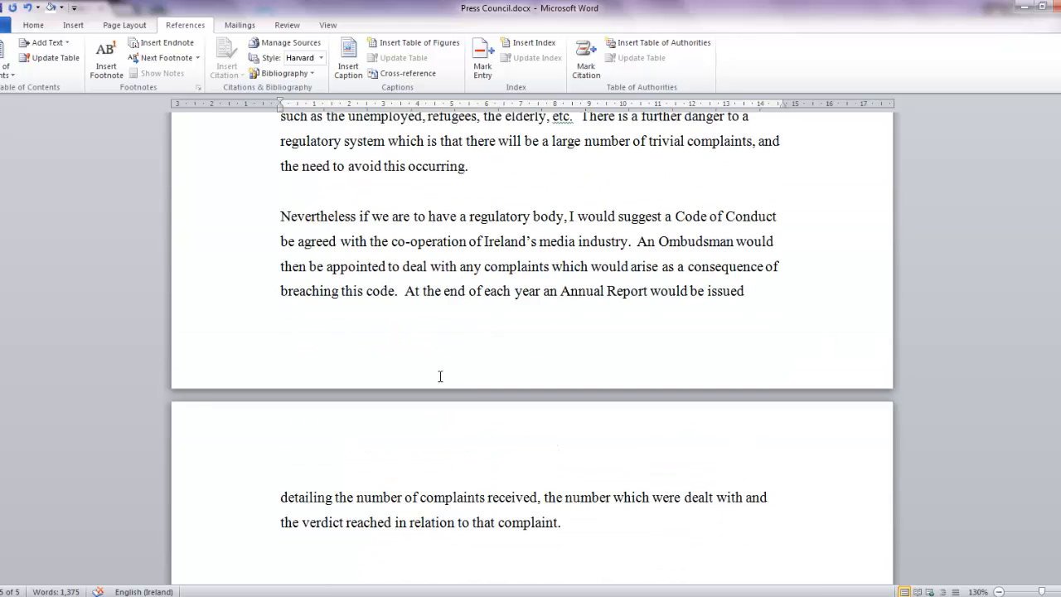
scroll(440, 376, "up", 5)
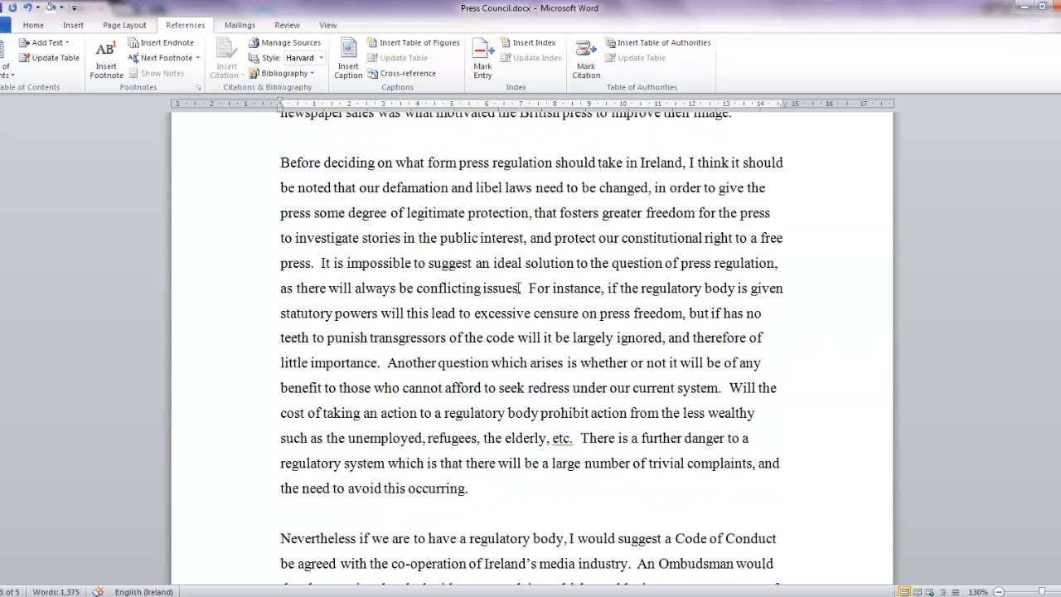
left_click(516, 288)
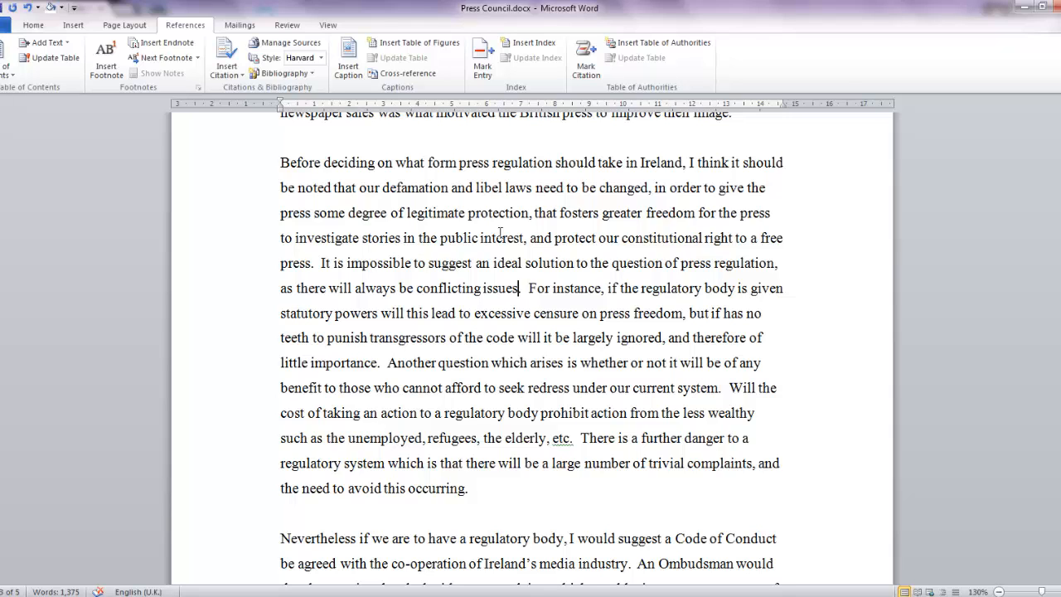
left_click(230, 68)
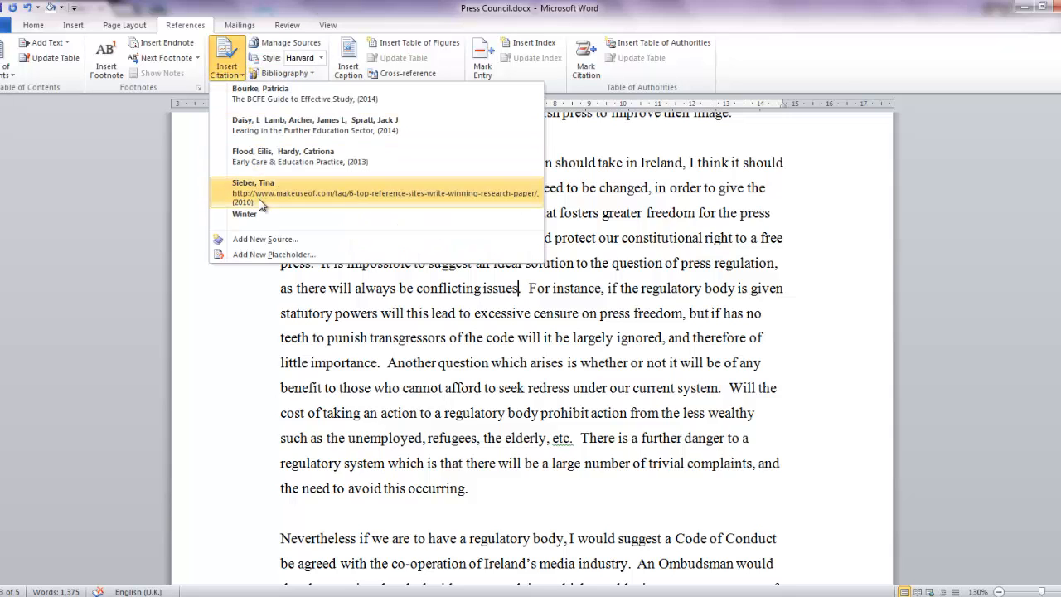
left_click(279, 239)
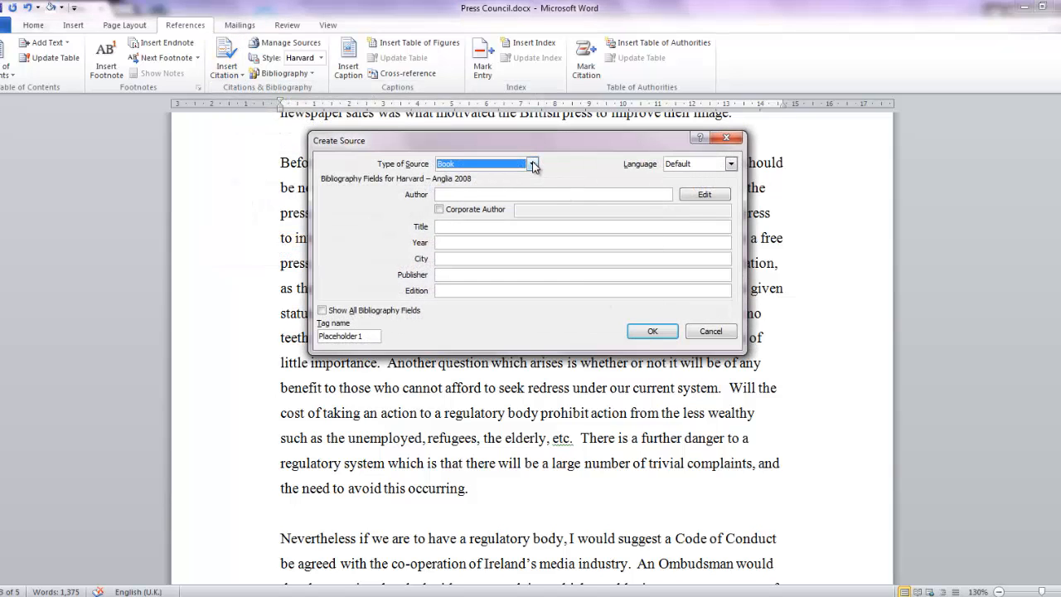
left_click(524, 195)
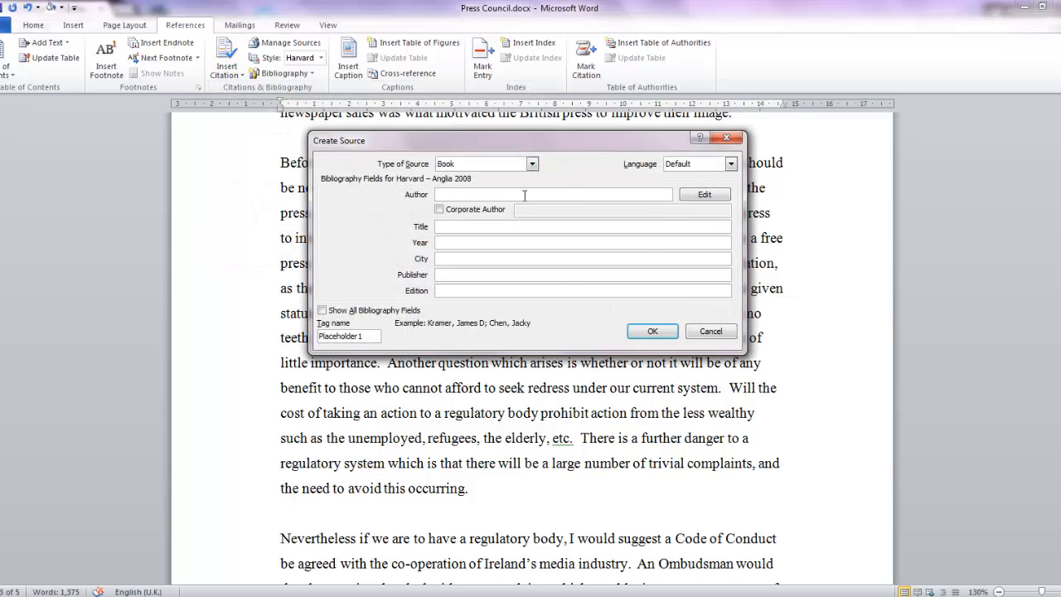
left_click(703, 195)
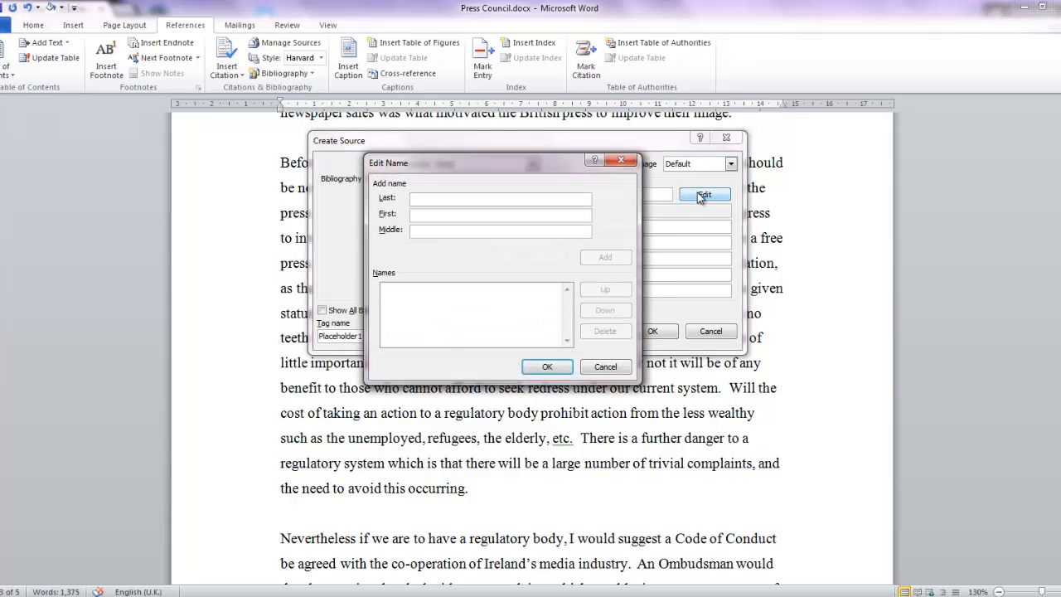
type("Moffa")
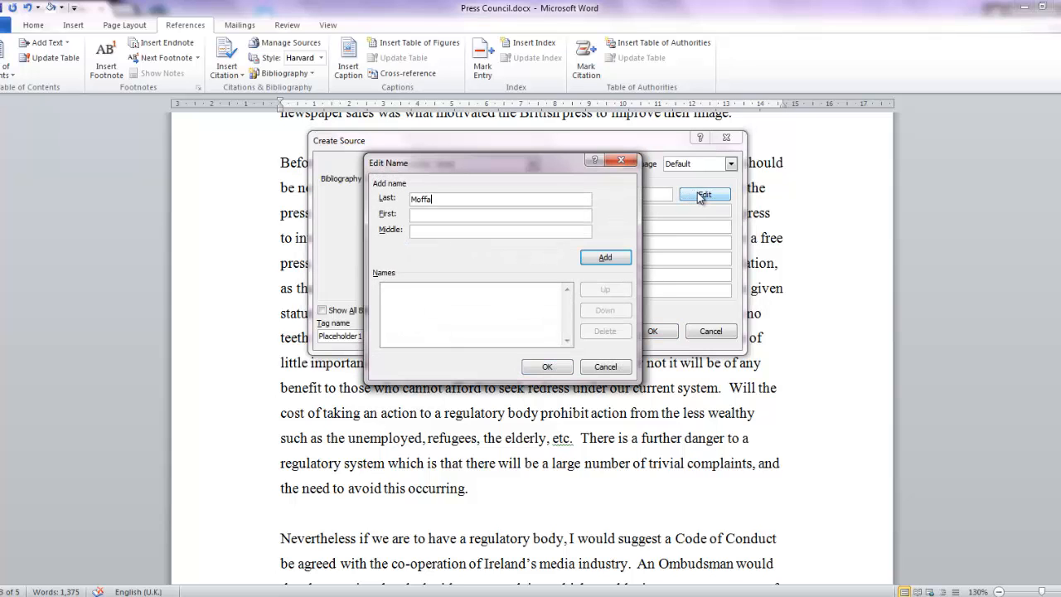
type("y")
left_click(616, 257)
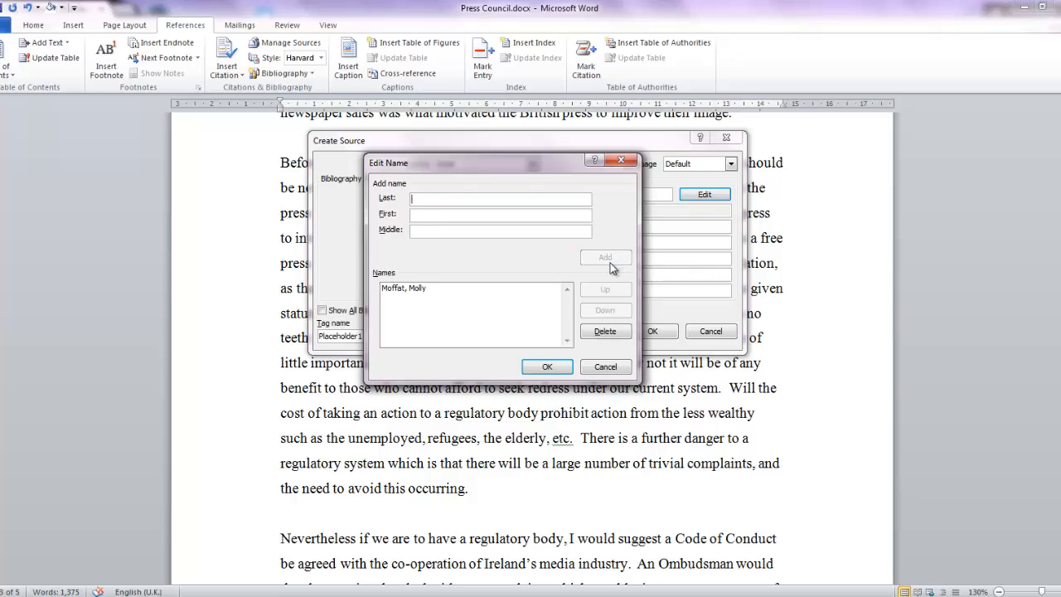
left_click(547, 367)
Step: Enter "The secret to pie making" as the new source's title and 2014 as its year
left_click(480, 226)
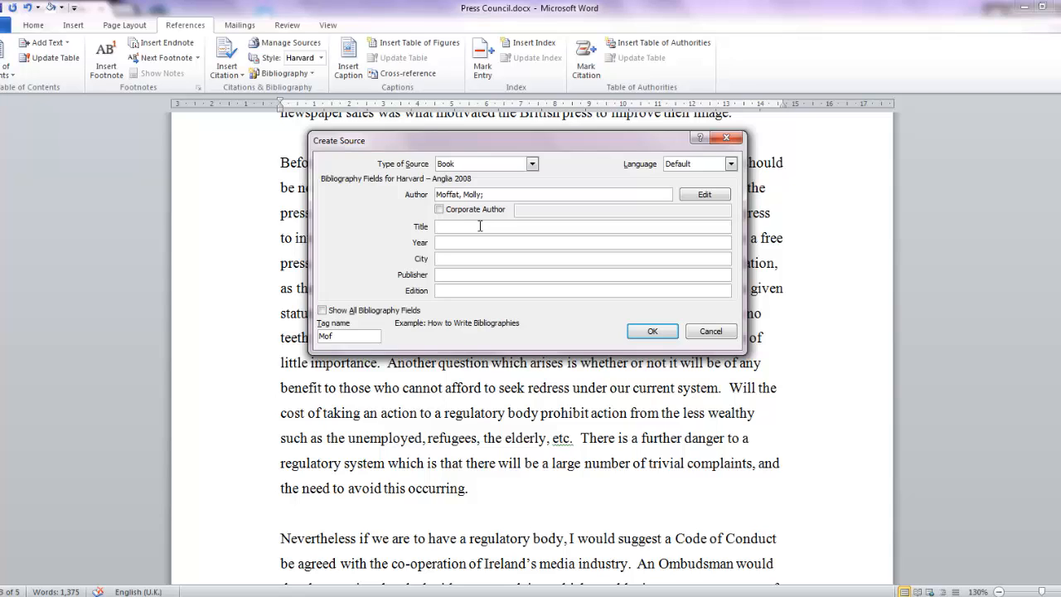
type("The secret to pie making")
key("Tab")
type("2014")
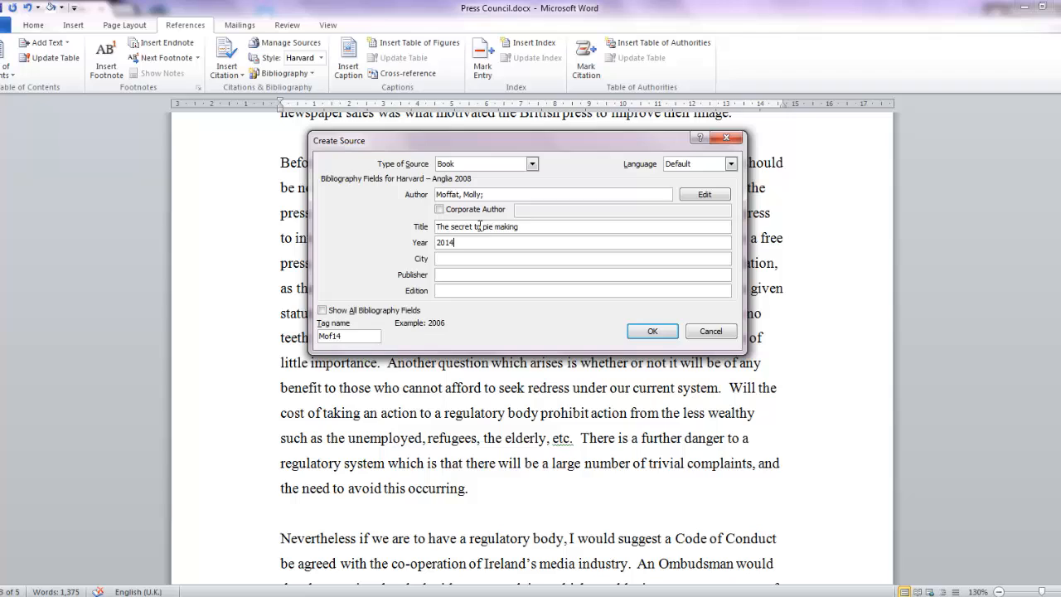
Step: Enter Dublin as the new source's city and "Favourite Pies Ltd" as its publisher
key("Tab")
type("Dublin")
key("Tab")
type("Favourite Pi")
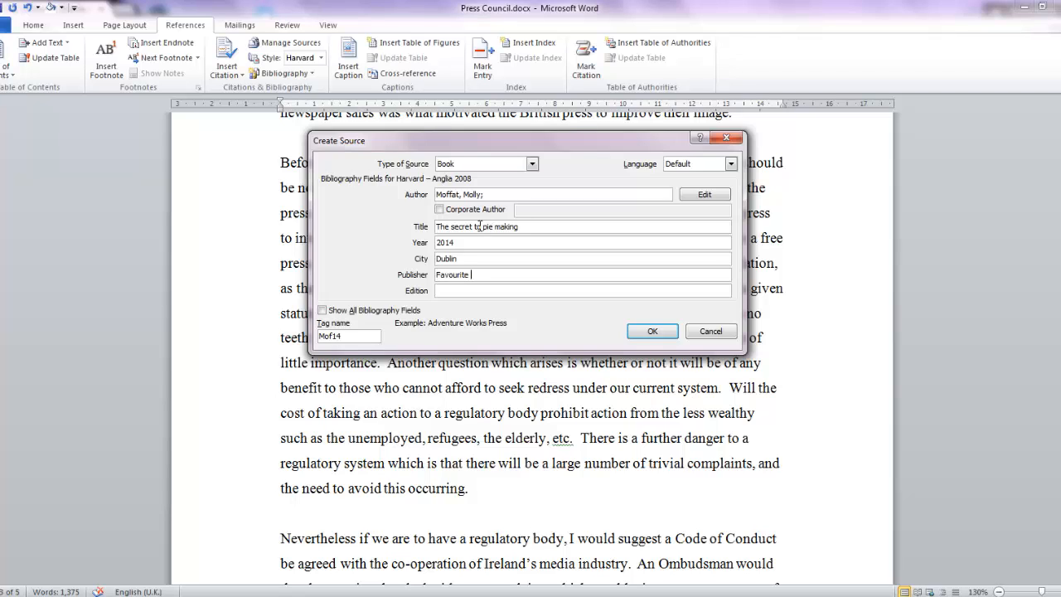
type("es Ltd")
Step: Show all bibliography fields briefly, hide them again, and save the new source to insert its citation
left_click(328, 312)
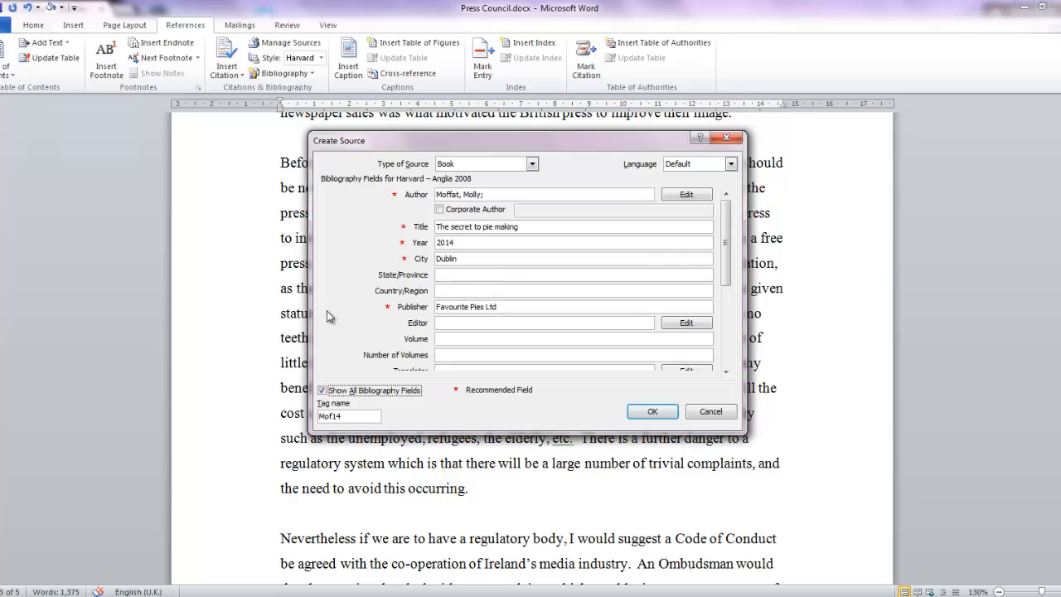
left_click(322, 390)
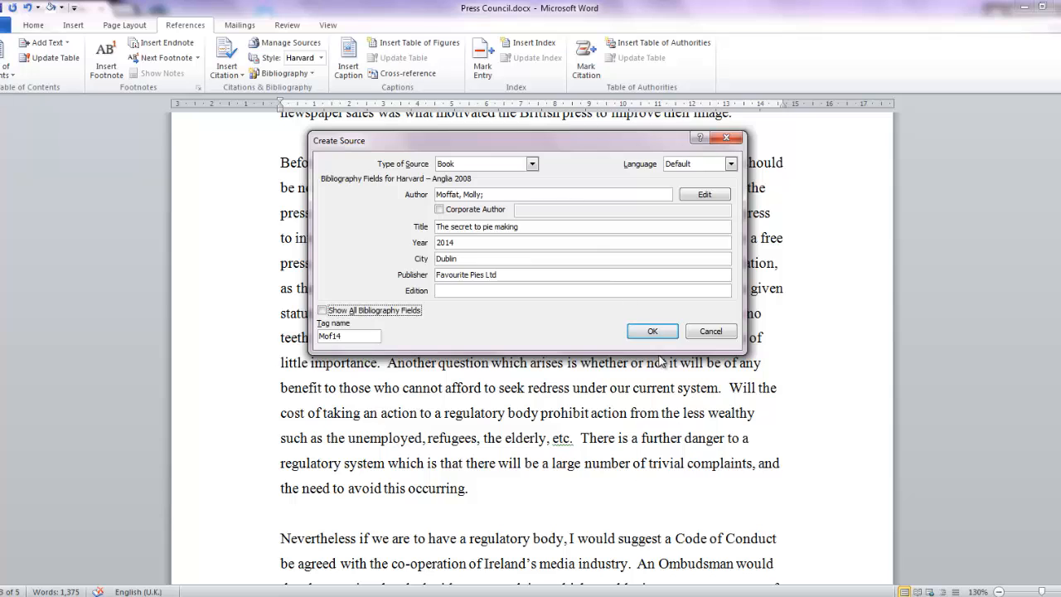
left_click(653, 331)
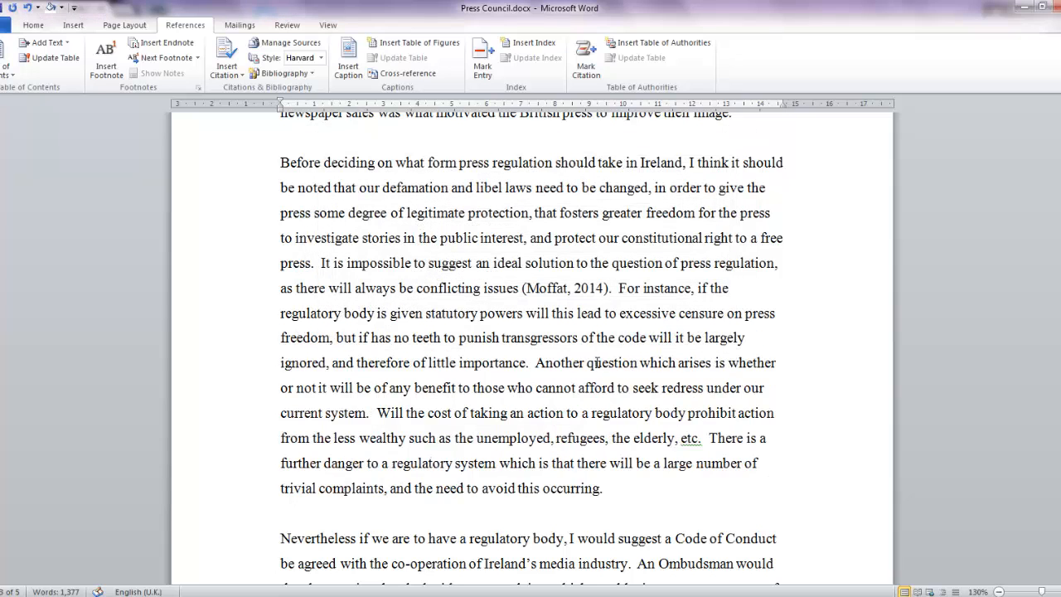
Step: Update the bibliography on the last page to include the newly cited source
scroll(517, 334, "down", 2)
scroll(514, 349, "down", 10)
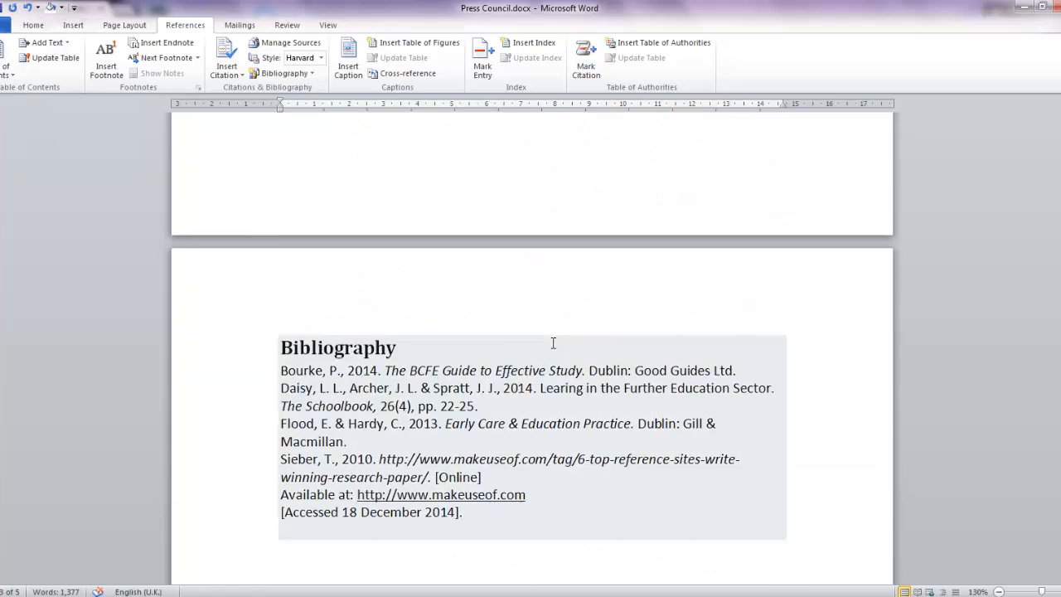
scroll(550, 338, "up", 3)
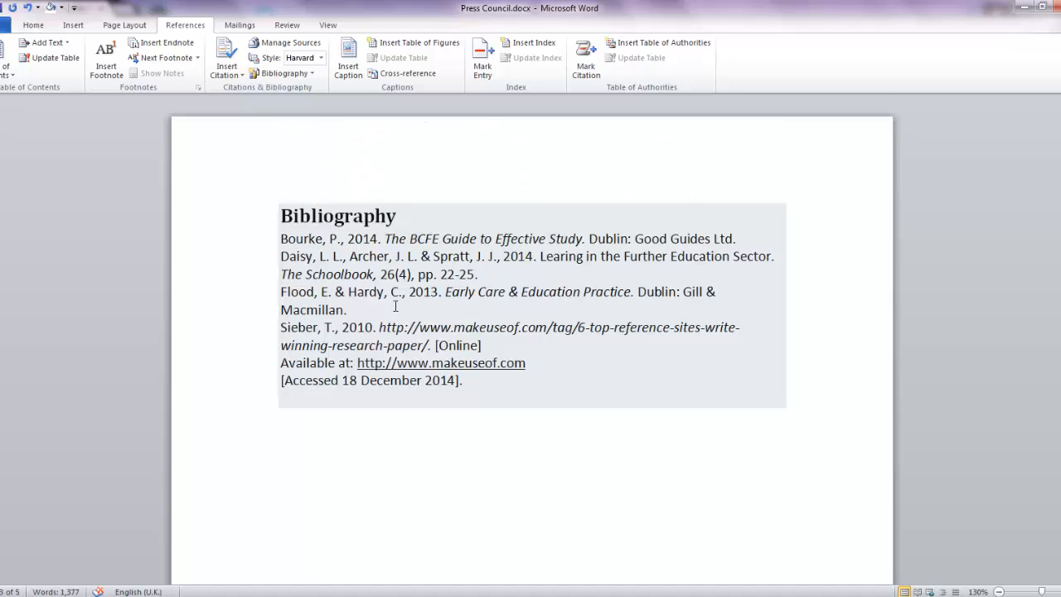
left_click(399, 277)
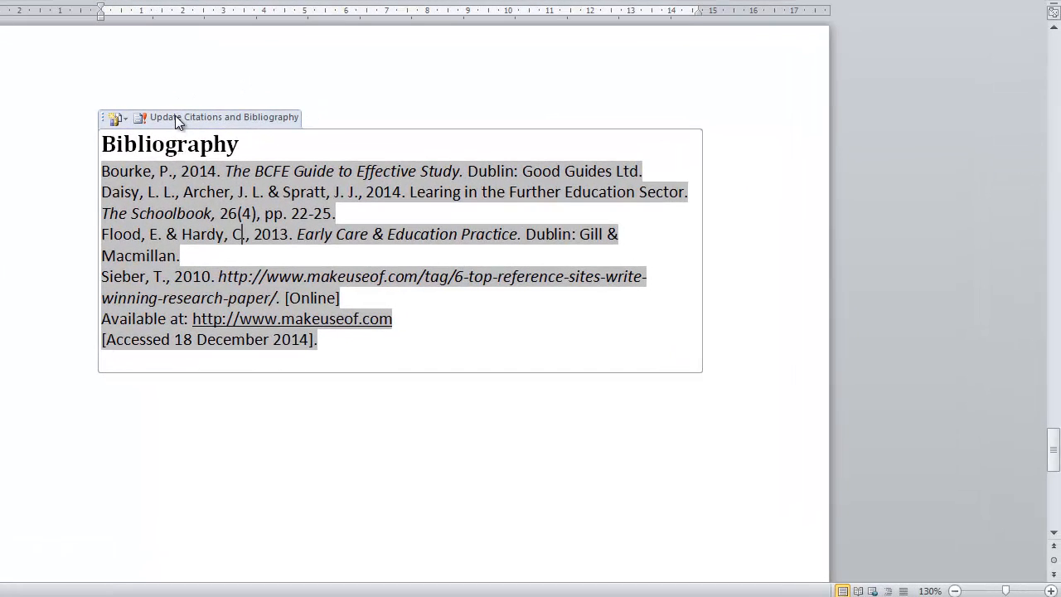
left_click(176, 117)
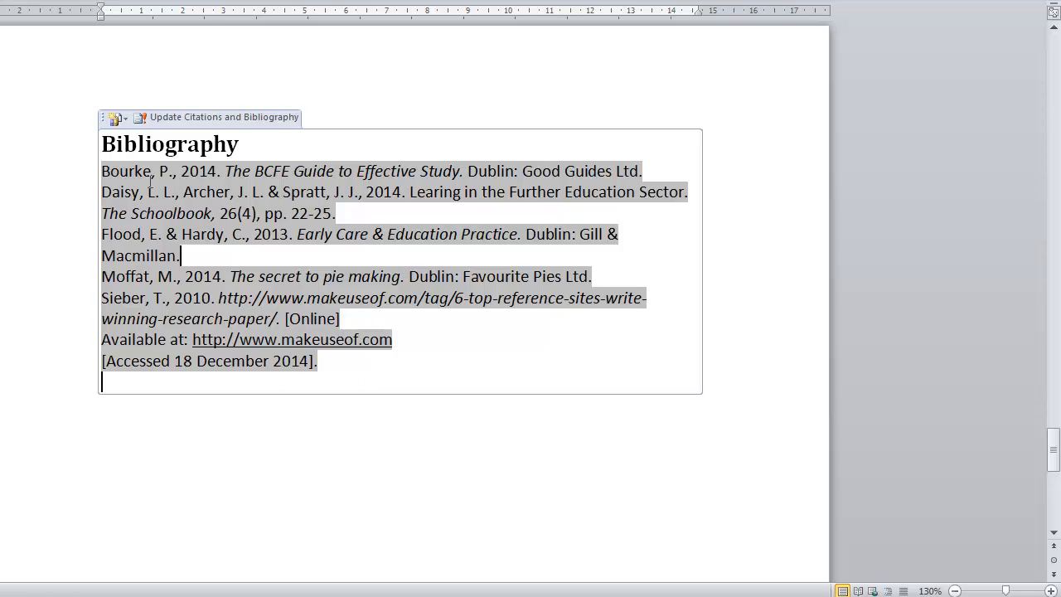
Step: Set the spacing after paragraphs to 12 pt for the entire bibliography block
left_click(102, 122)
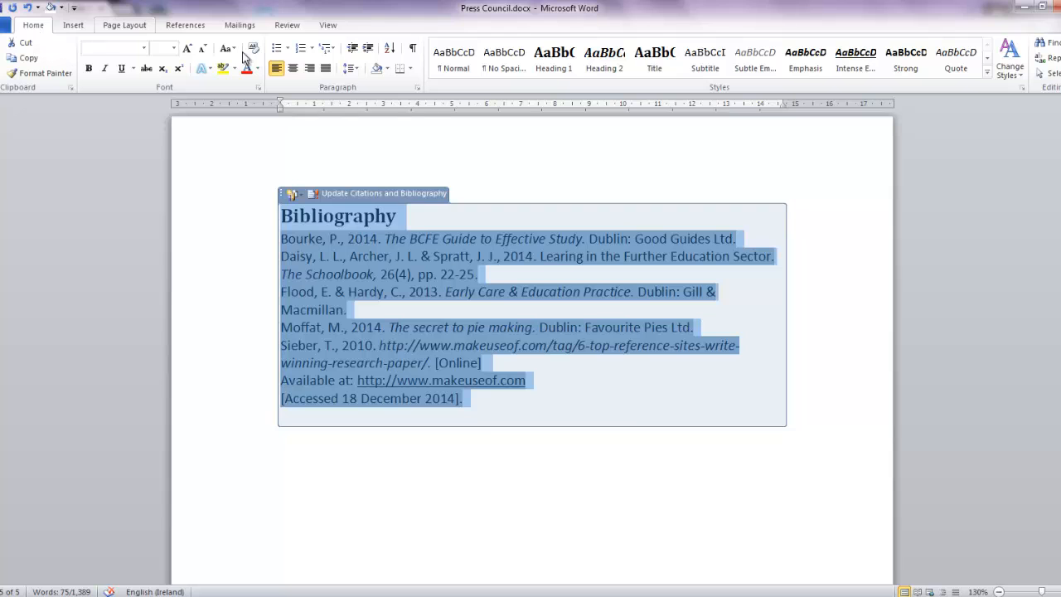
left_click(417, 88)
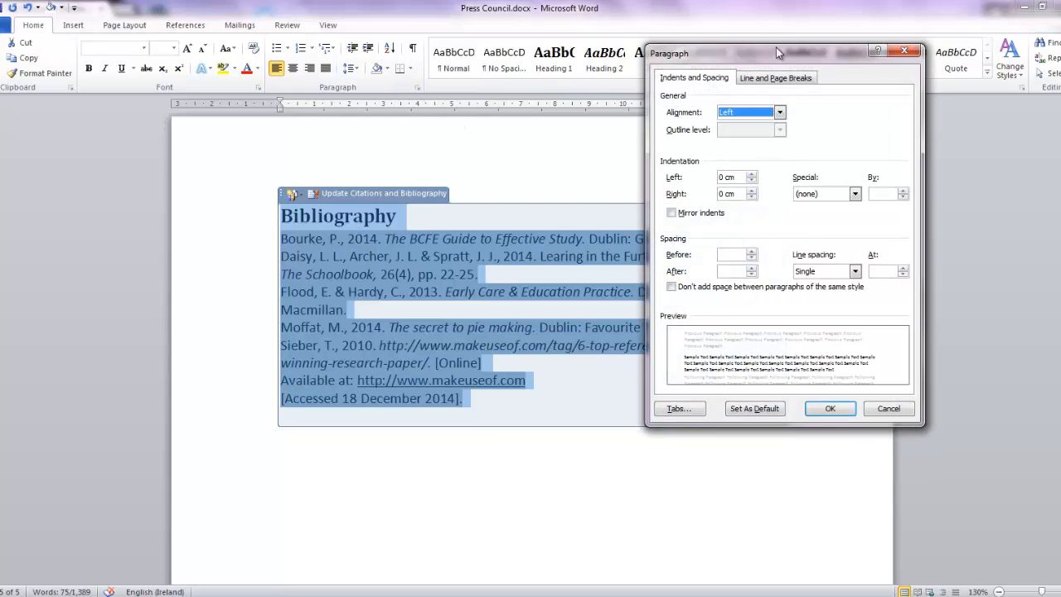
left_click(751, 268)
left_click(752, 268)
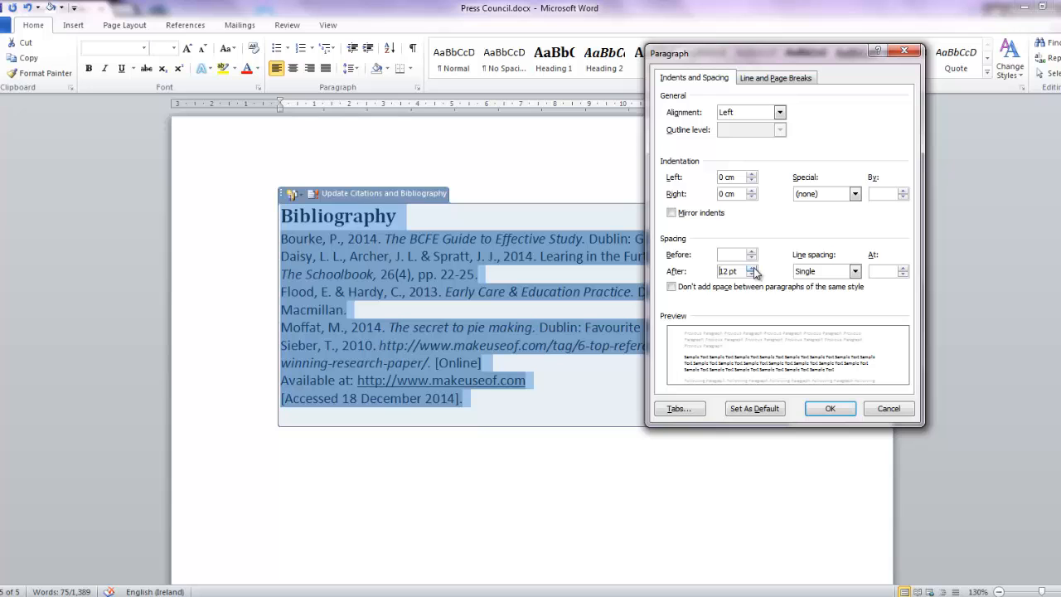
left_click(834, 414)
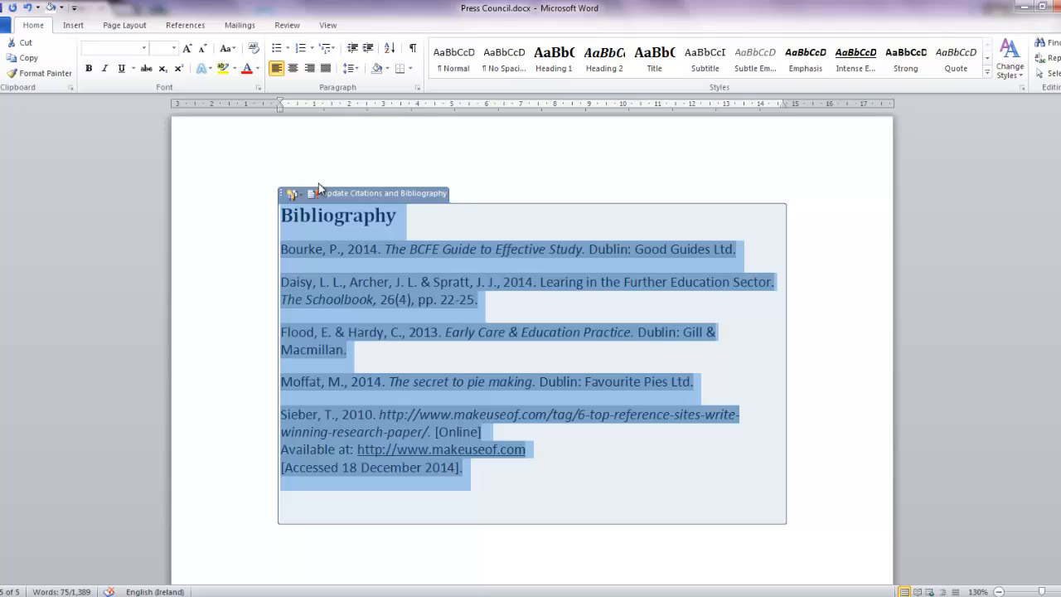
Step: Change the font of all the reference entries below the Bibliography heading to Times New Roman
left_click(353, 352)
left_click_drag(479, 476, 280, 247)
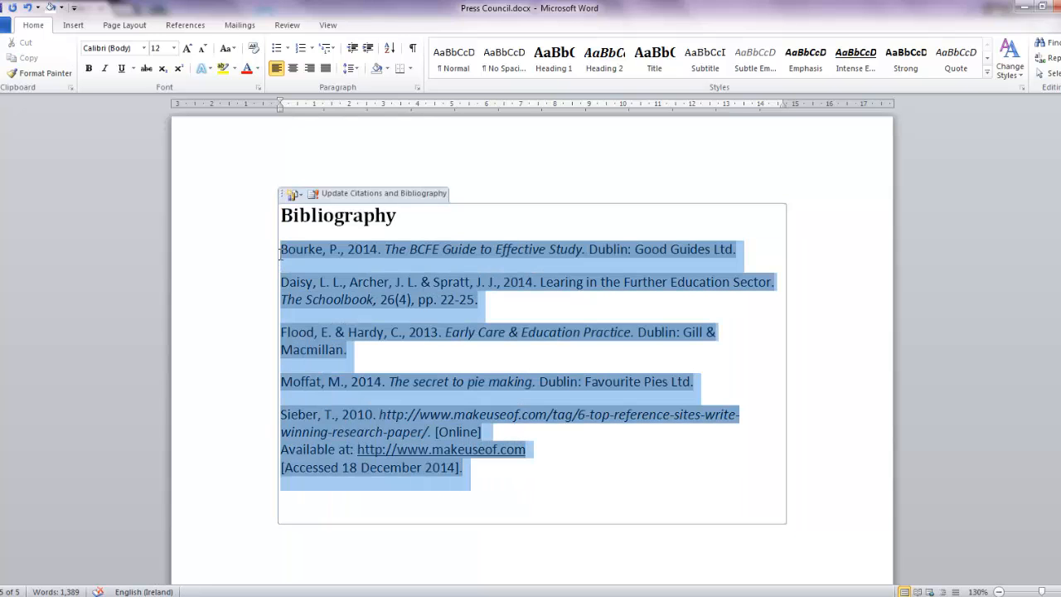
left_click(145, 48)
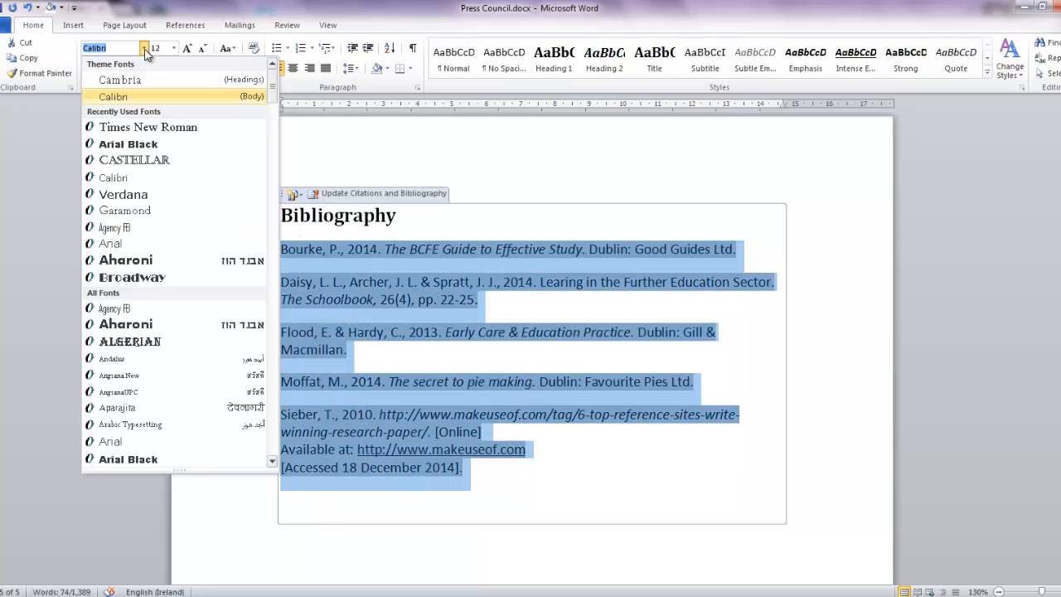
left_click(116, 130)
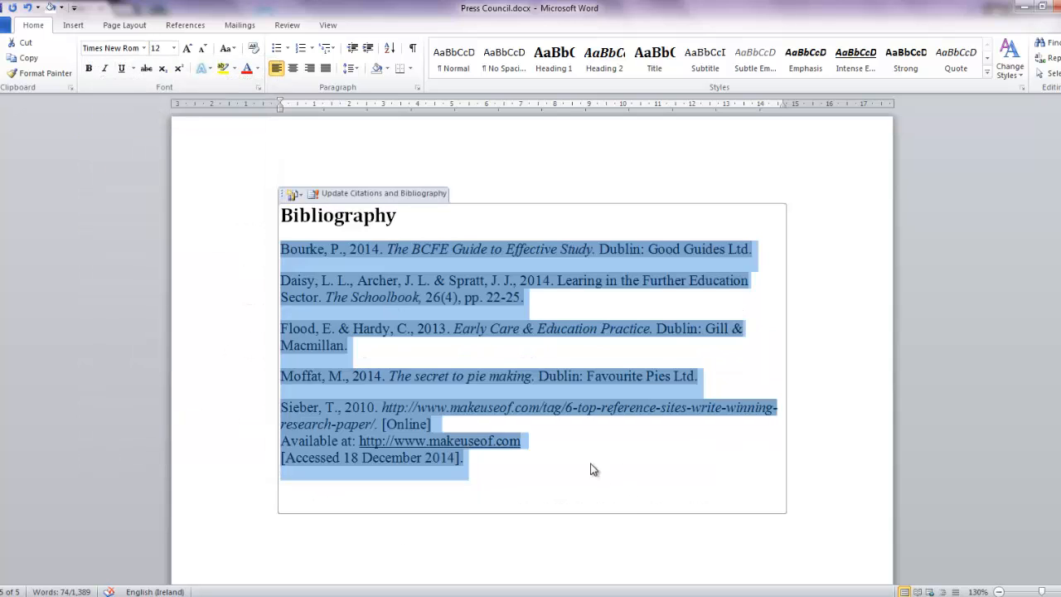
left_click(562, 472)
Step: Colour the Bibliography heading text with the standard dark blue
left_click(427, 214)
left_click_drag(428, 212, 273, 235)
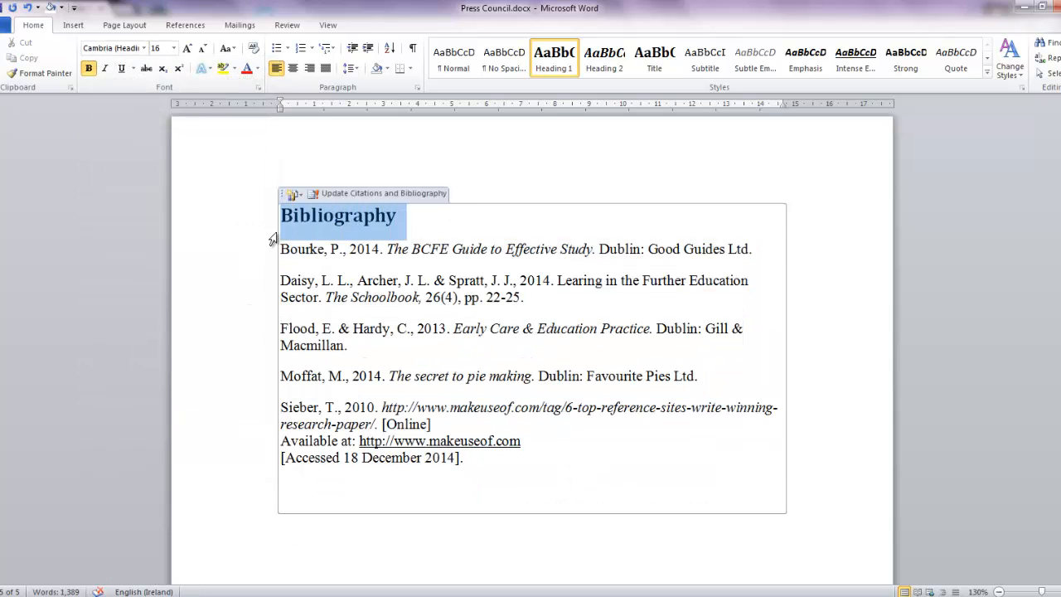
left_click(257, 69)
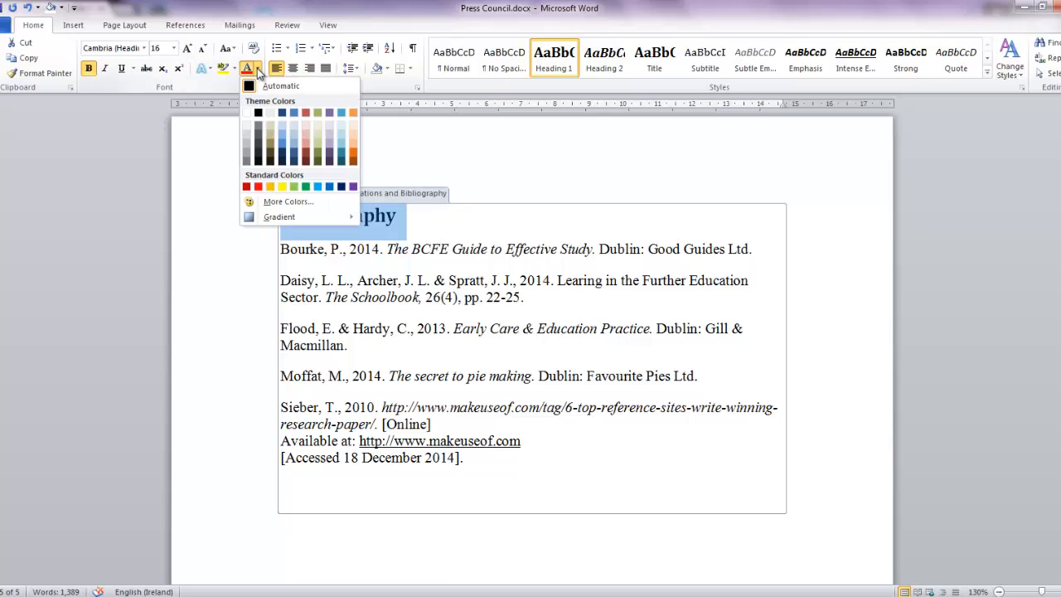
left_click(337, 188)
left_click(521, 500)
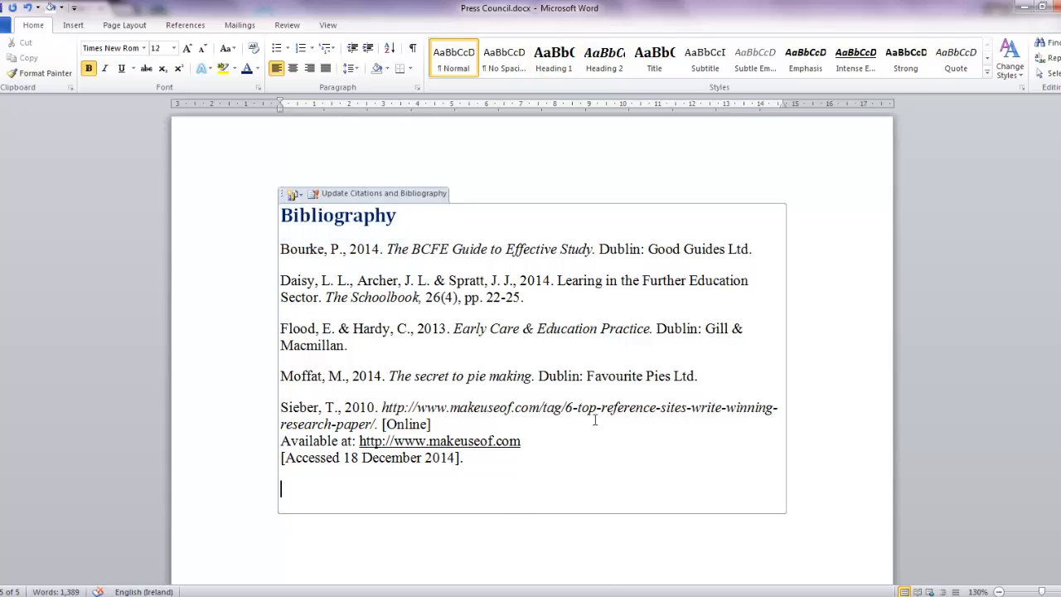
Step: Save the whole formatted bibliography to the bibliography gallery as "BCFE Bibliography" and check its entry there
left_click(283, 197)
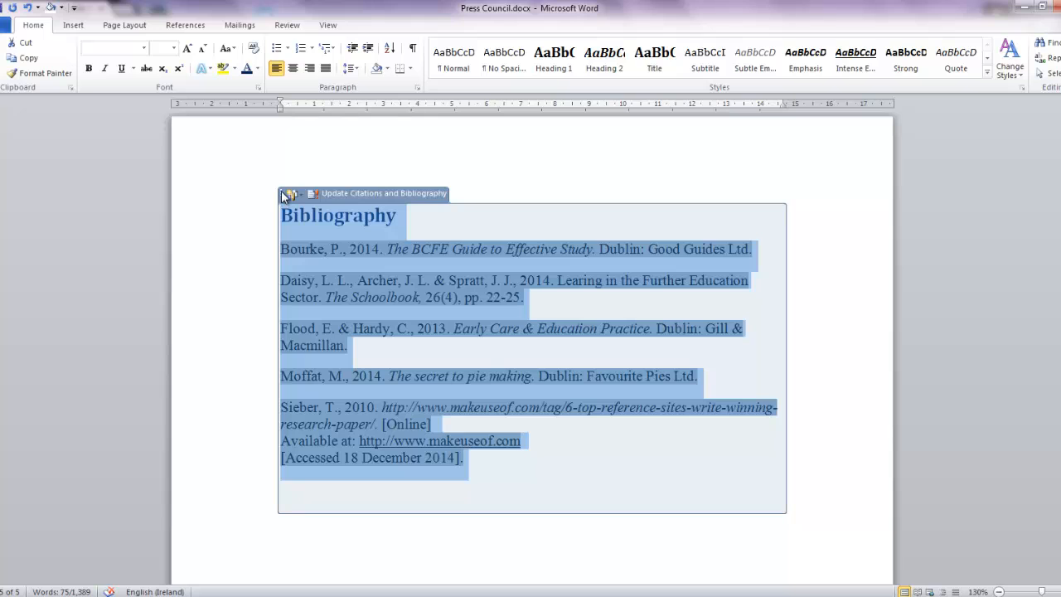
left_click(196, 27)
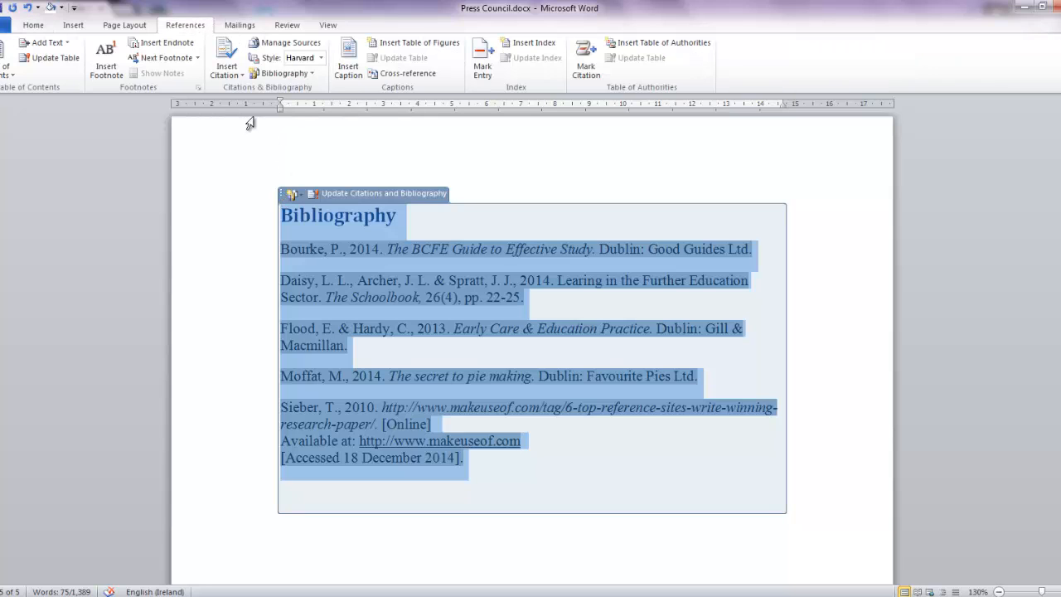
left_click(313, 74)
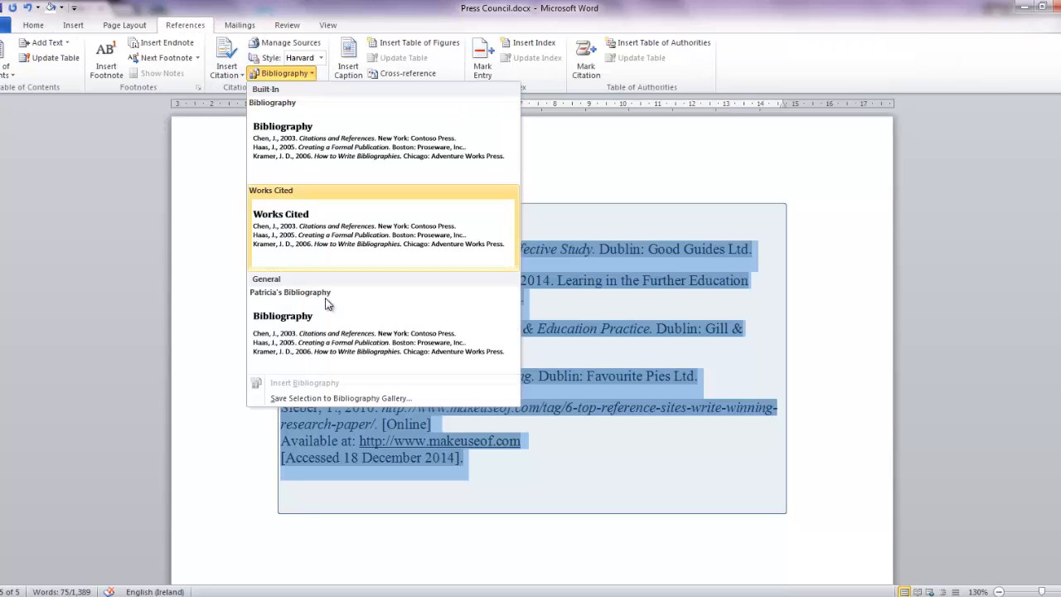
left_click(332, 398)
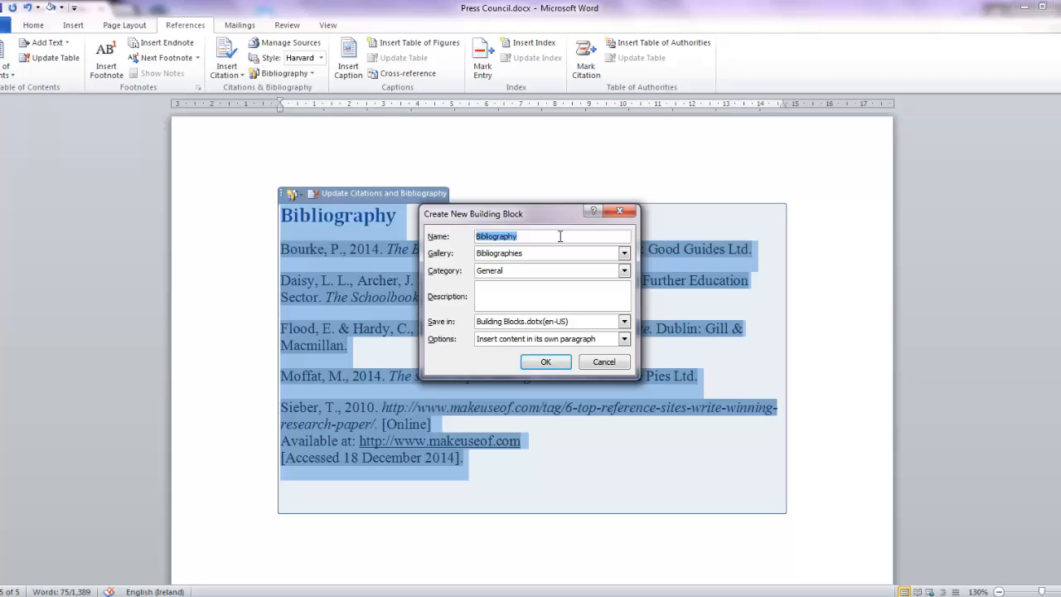
type("BCFE Bibliography")
left_click(561, 364)
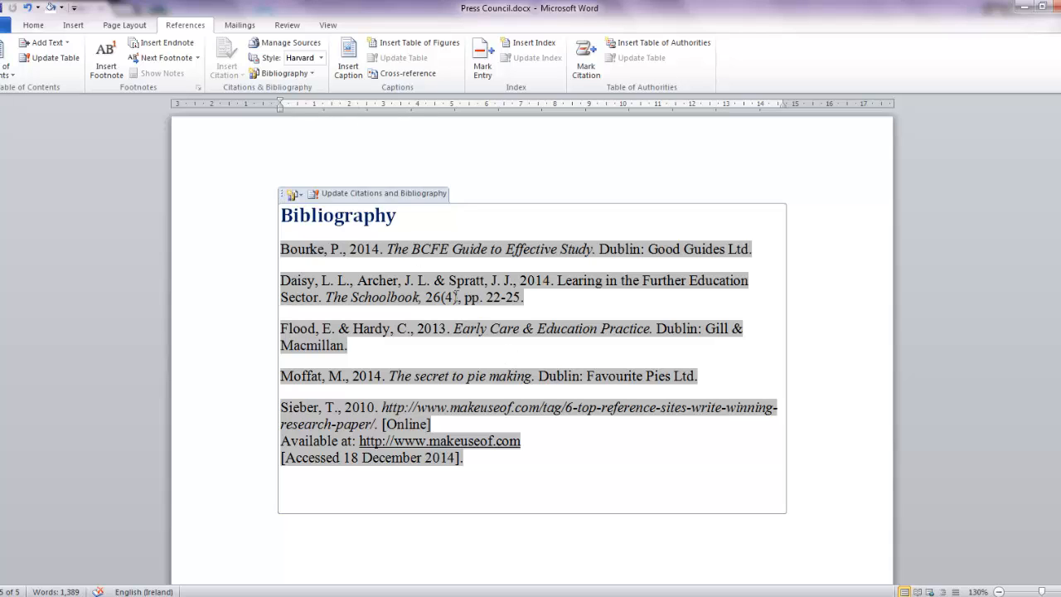
left_click(313, 75)
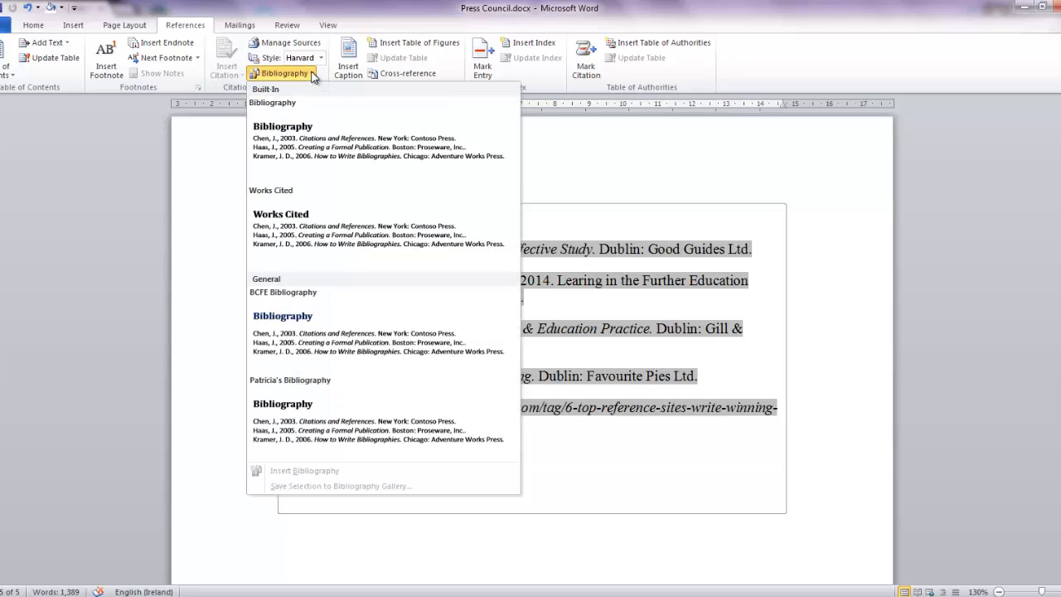
left_click(294, 305)
Step: Examine the edit options and page-number settings of the first citation in the opening paragraph, leaving them without changes
scroll(543, 169, "up", 15)
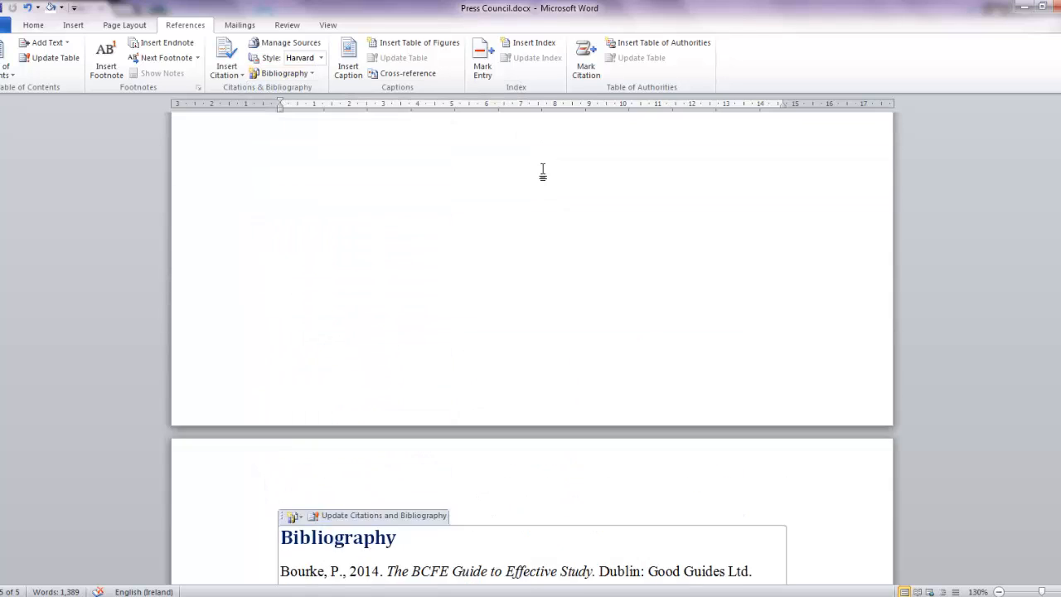
scroll(544, 170, "up", 10)
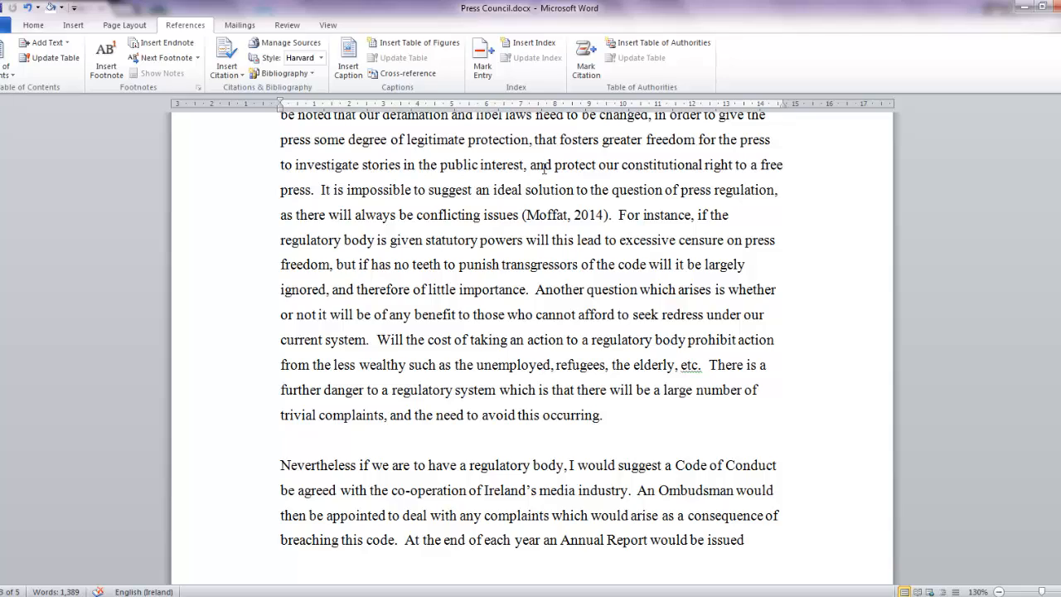
scroll(543, 168, "up", 20)
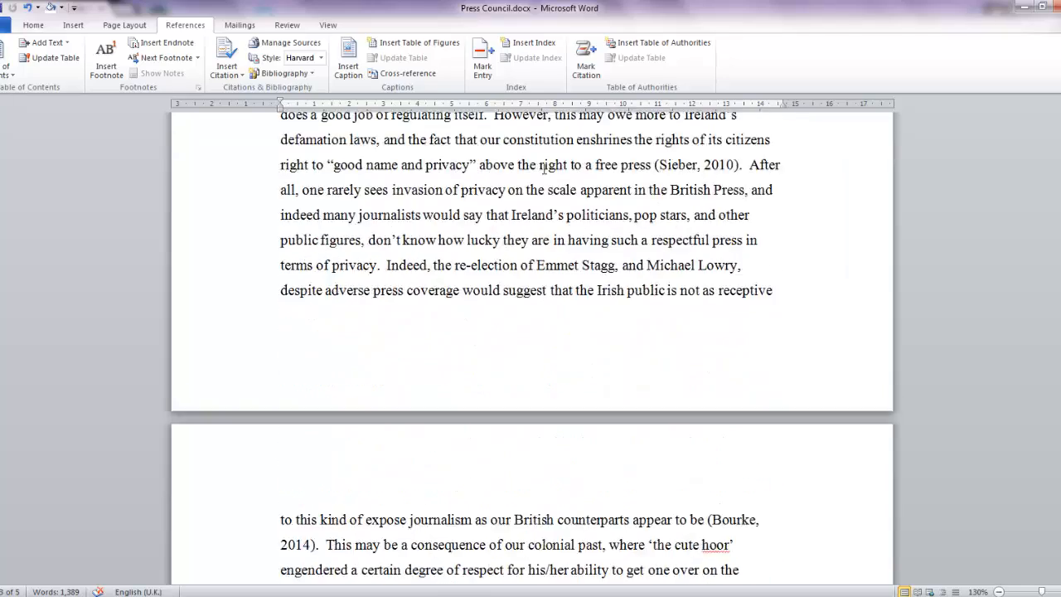
scroll(507, 350, "down", 2)
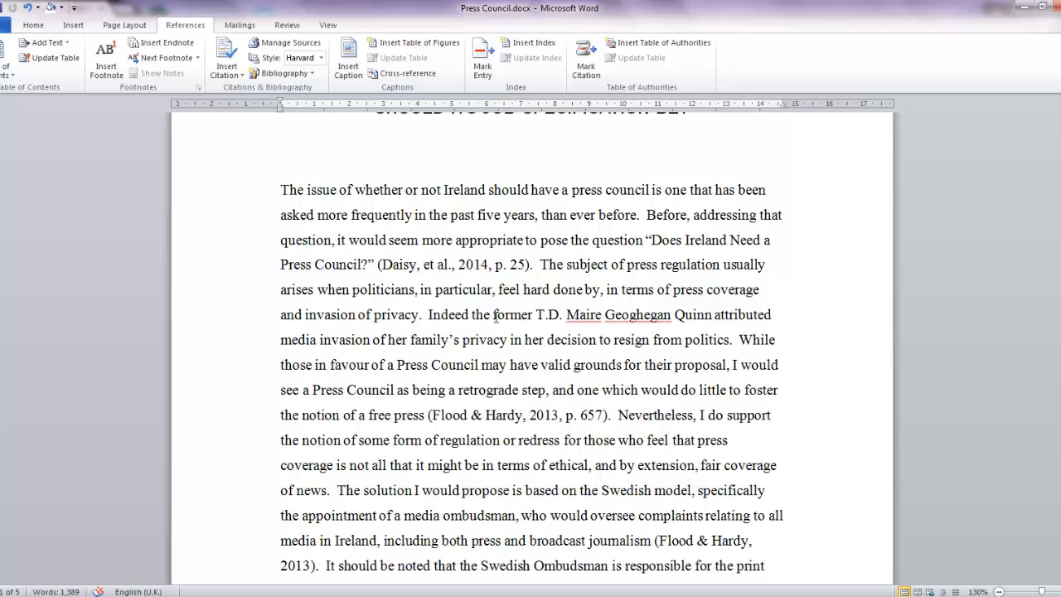
left_click(475, 264)
left_click(537, 276)
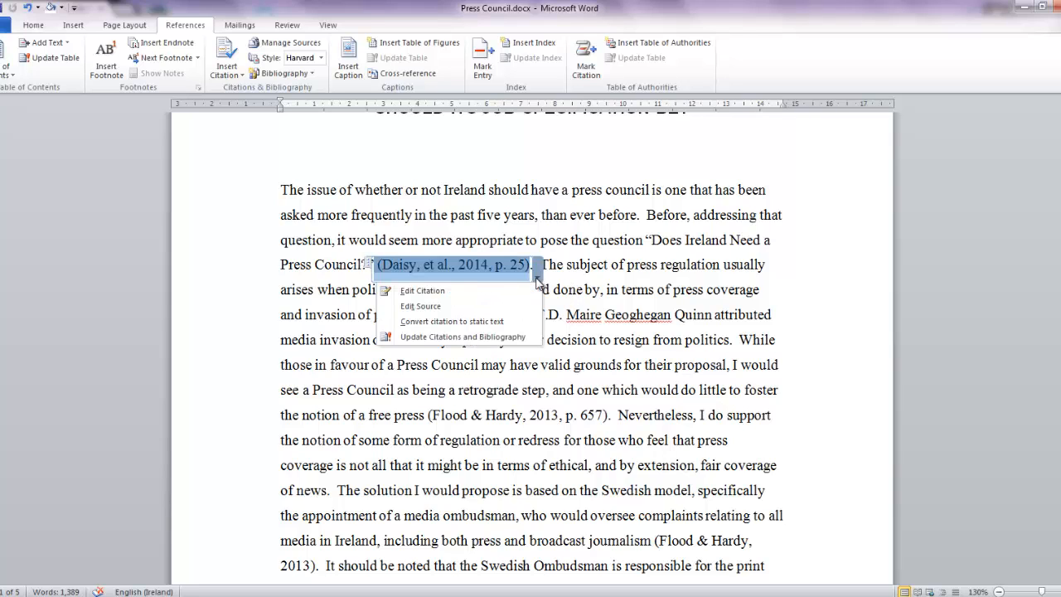
left_click(451, 291)
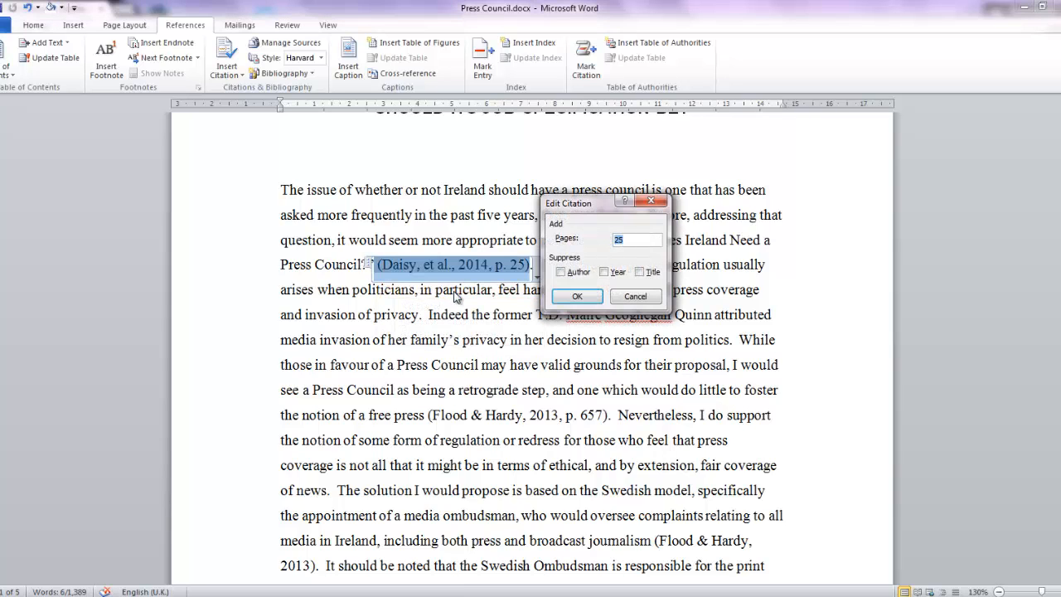
left_click(644, 309)
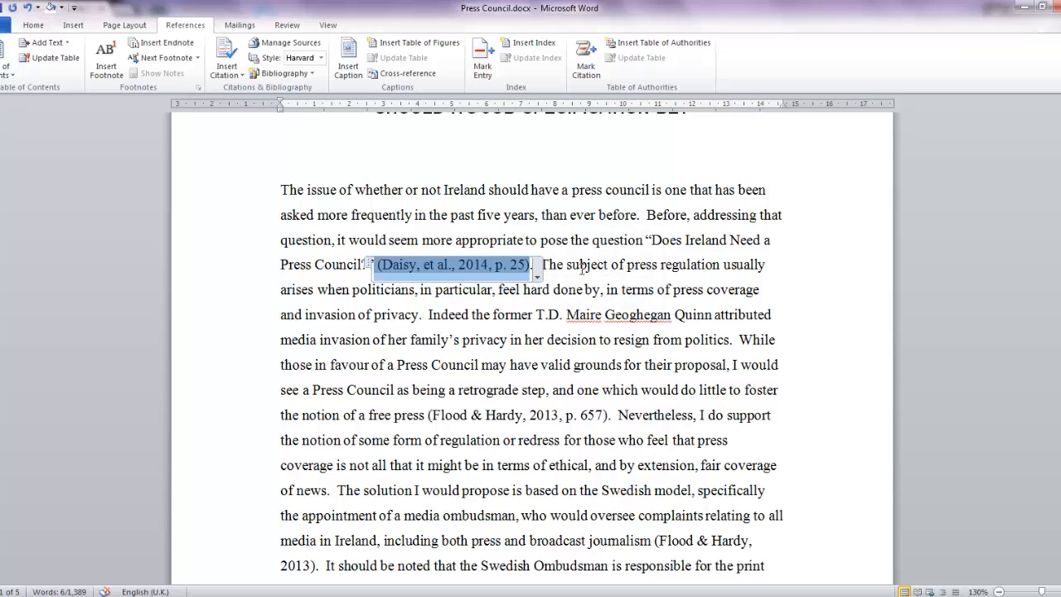
left_click(538, 276)
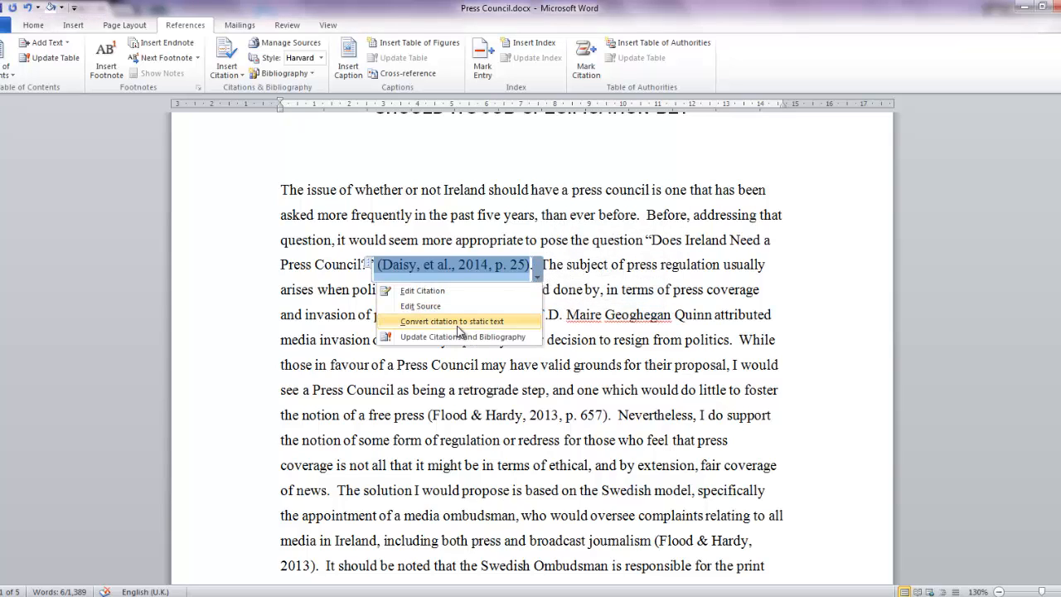
left_click(661, 281)
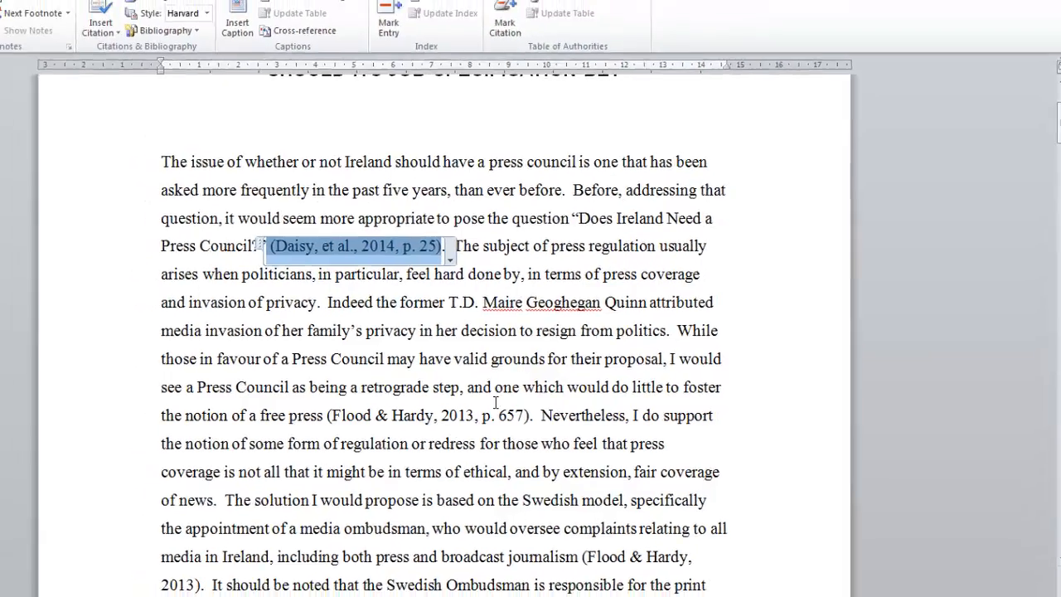
left_click(453, 388)
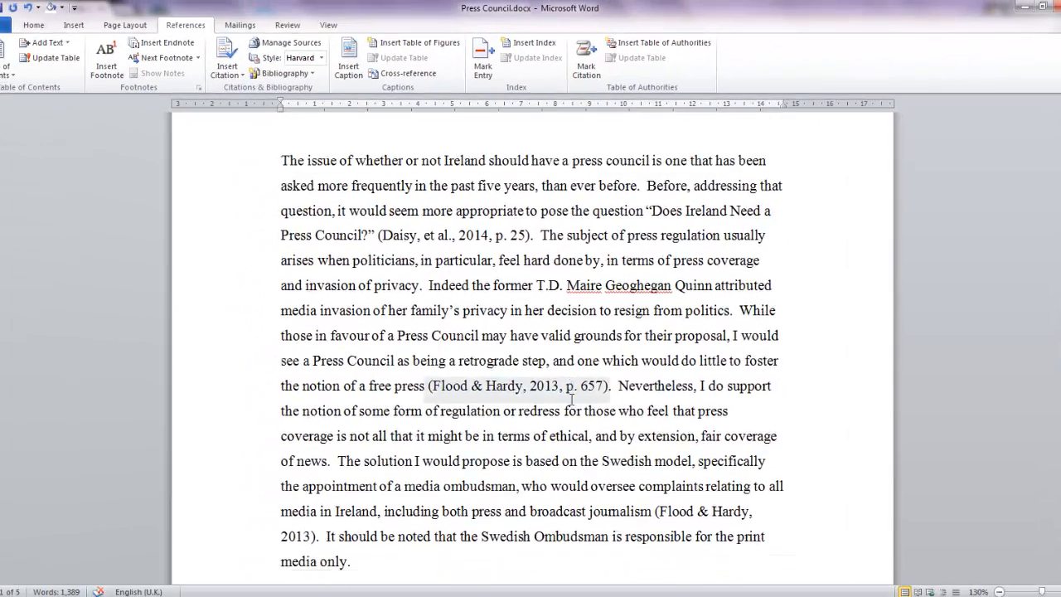
scroll(557, 401, "down", 4)
scroll(572, 398, "down", 1)
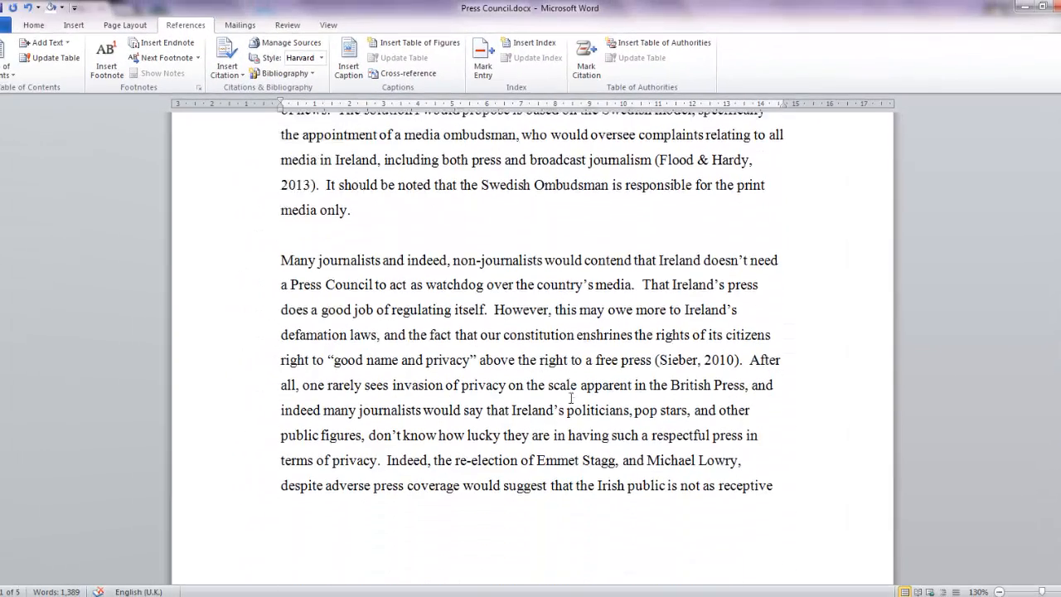
scroll(570, 397, "up", 2)
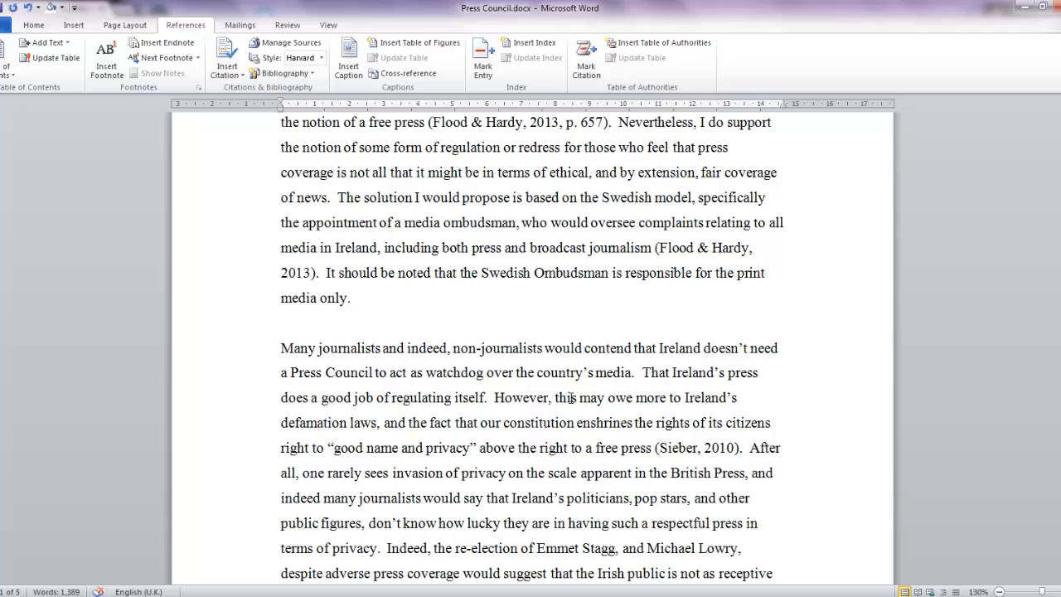